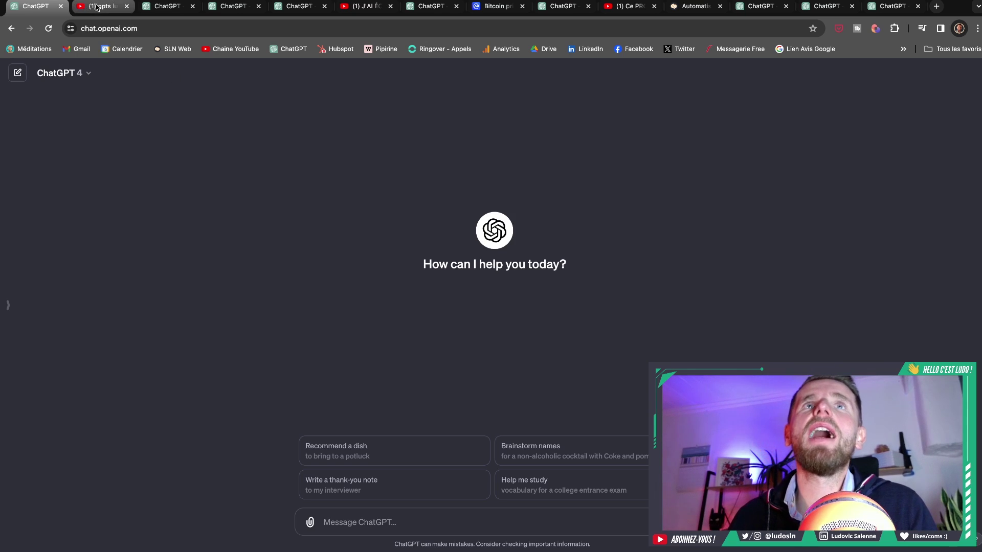
# Look at the YouTube results for GPT videos, then switch to the Slide Assistant (FR) GPT and read its description
pyautogui.click(98, 6)
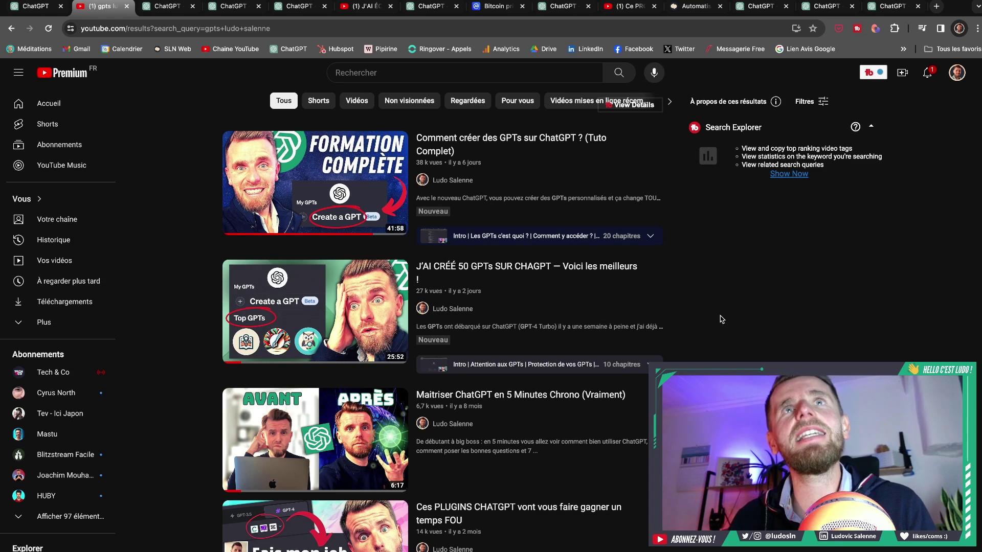
pyautogui.click(165, 6)
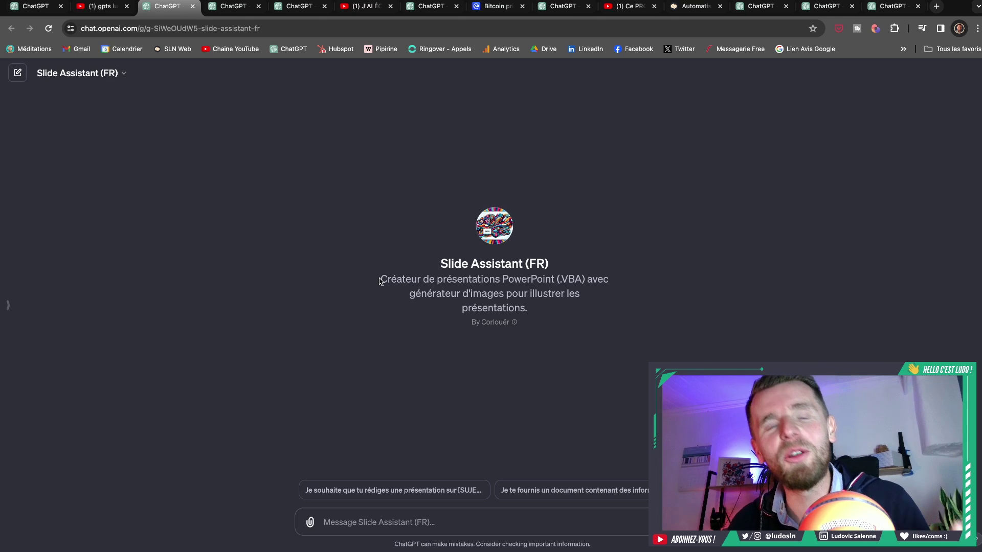
pyautogui.moveTo(379, 279); pyautogui.dragTo(588, 309)
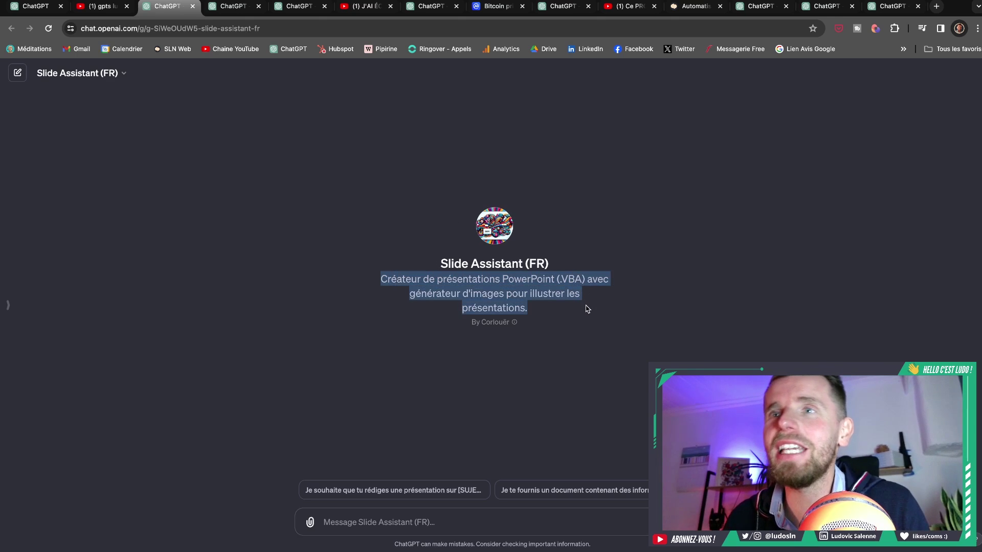
pyautogui.click(593, 319)
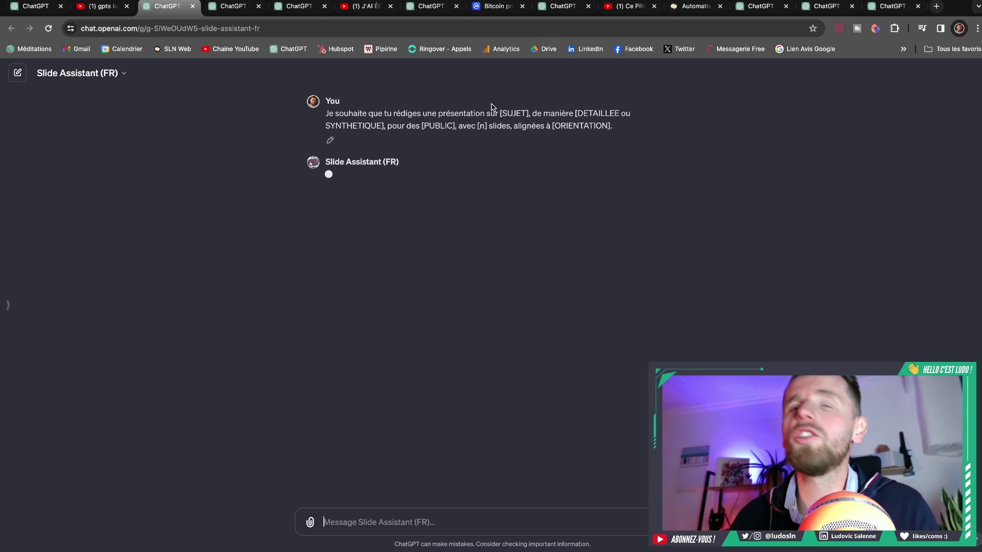
# Read the placeholders in the presentation prompt, such as [SUJET], and the assistant's clarifying questions about the presentation
pyautogui.moveTo(499, 113); pyautogui.dragTo(532, 113)
pyautogui.doubleClick(507, 113)
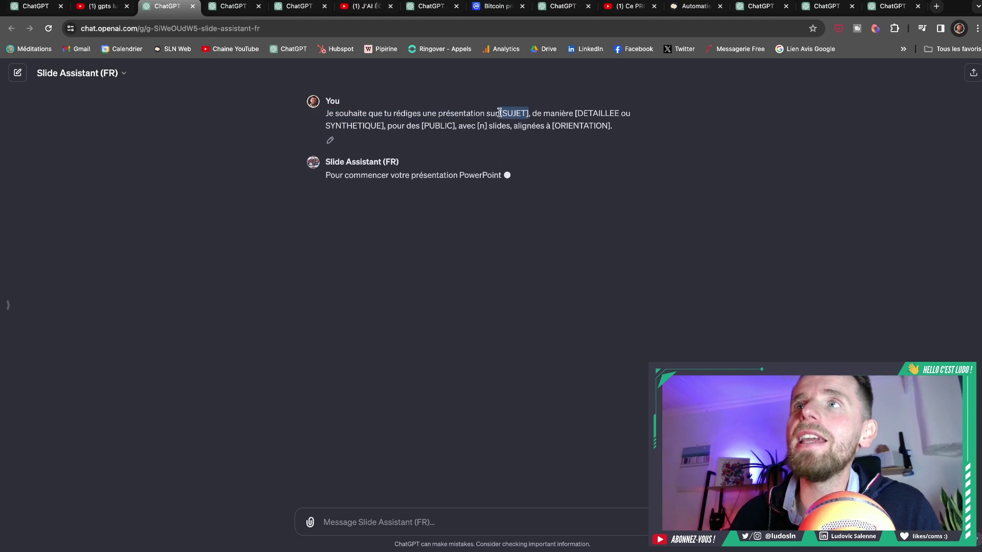
pyautogui.click(628, 135)
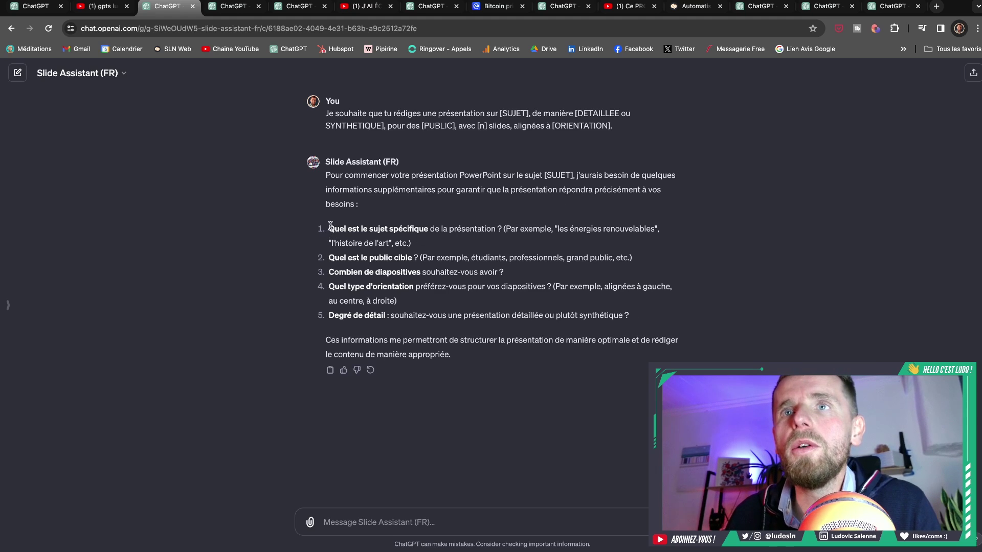
pyautogui.moveTo(331, 225); pyautogui.dragTo(657, 319)
pyautogui.click(657, 319)
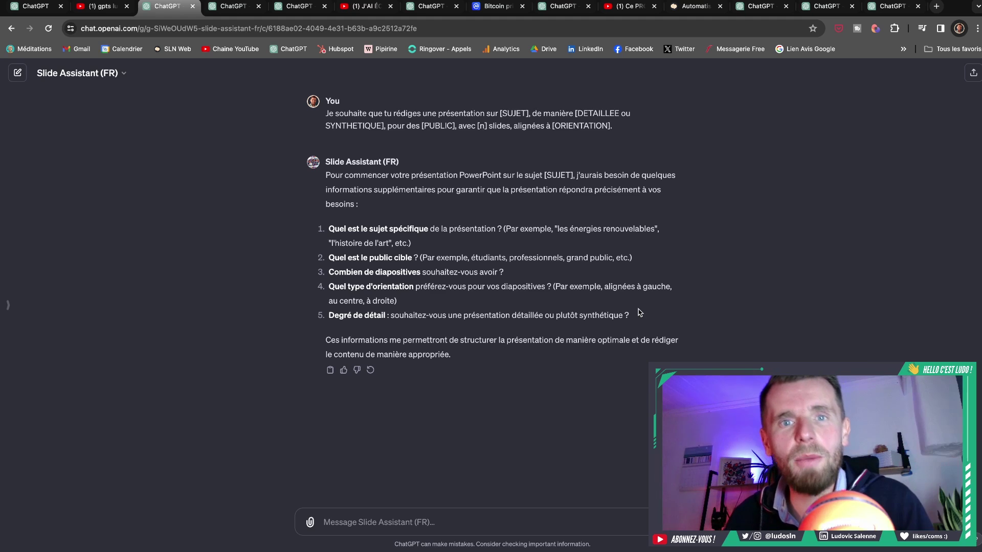
# Answer the assistant's questions in order with "Le Colisée à Rome", "Des touristes français", "5", "Comme tu veux" and "Synthétique", and send the message
pyautogui.write('1. Le Colisée à Rome 2. Des touristes français 3. 5 4. Comme tu veux 5. Synthétique')
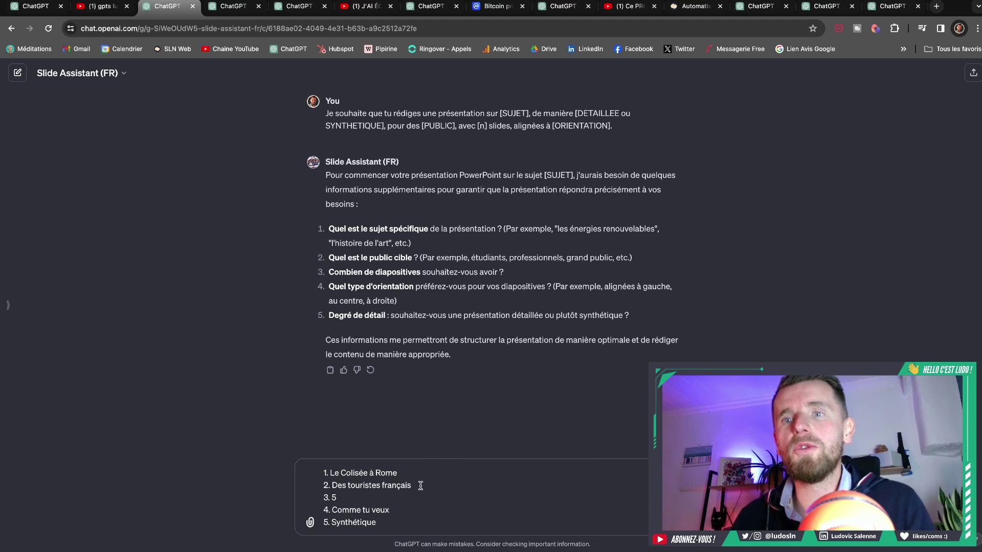
pyautogui.moveTo(415, 486); pyautogui.dragTo(344, 486)
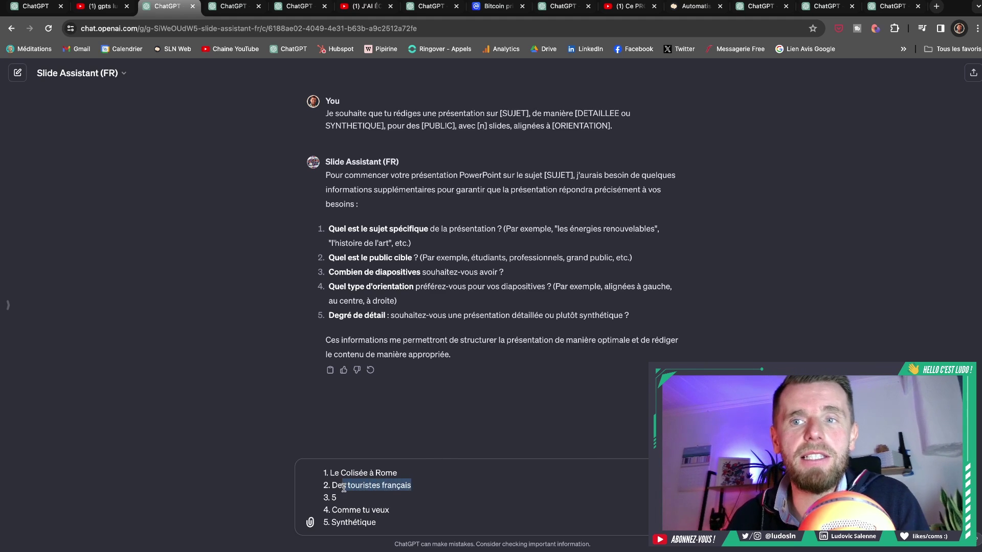
pyautogui.click(417, 489)
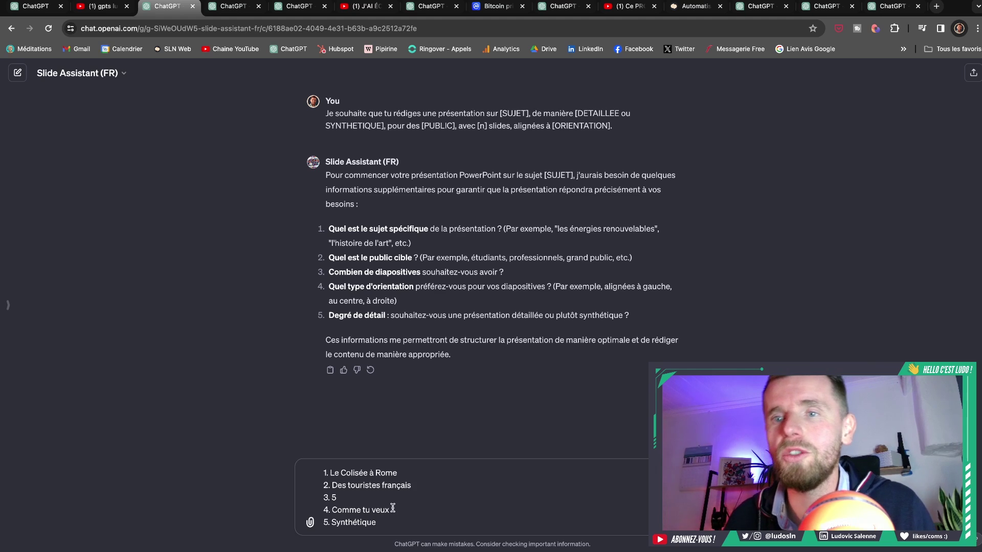
pyautogui.moveTo(393, 510); pyautogui.dragTo(324, 510)
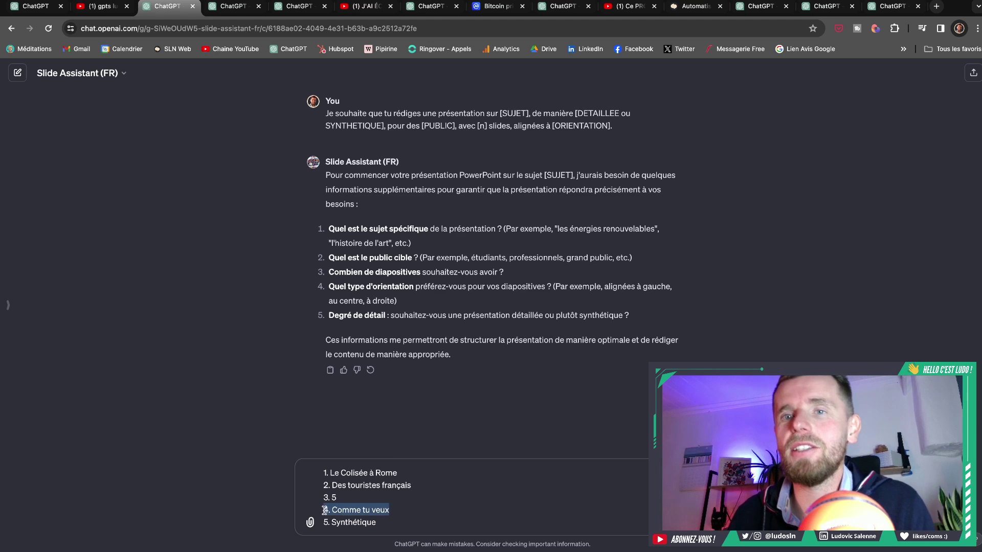
pyautogui.click(463, 513)
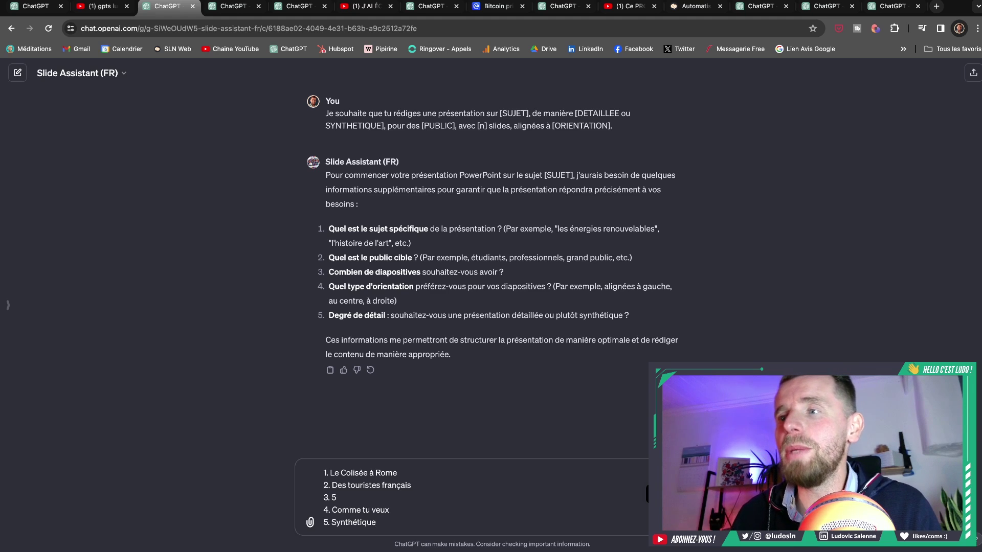
pyautogui.press('Return')
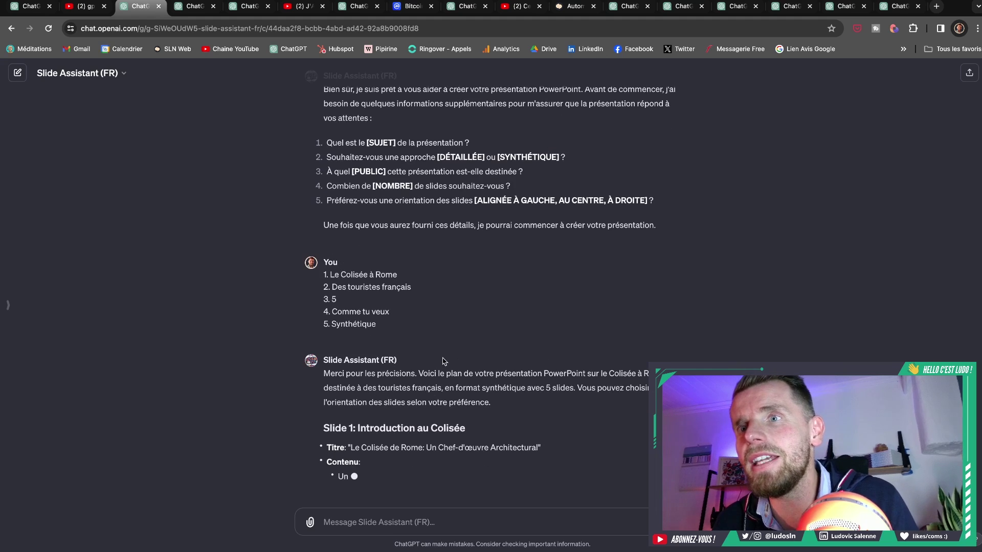
# Examine the generated slide plan, especially the content bullets and the speaker notes of slide 1
pyautogui.moveTo(463, 372); pyautogui.dragTo(605, 368)
pyautogui.click(601, 369)
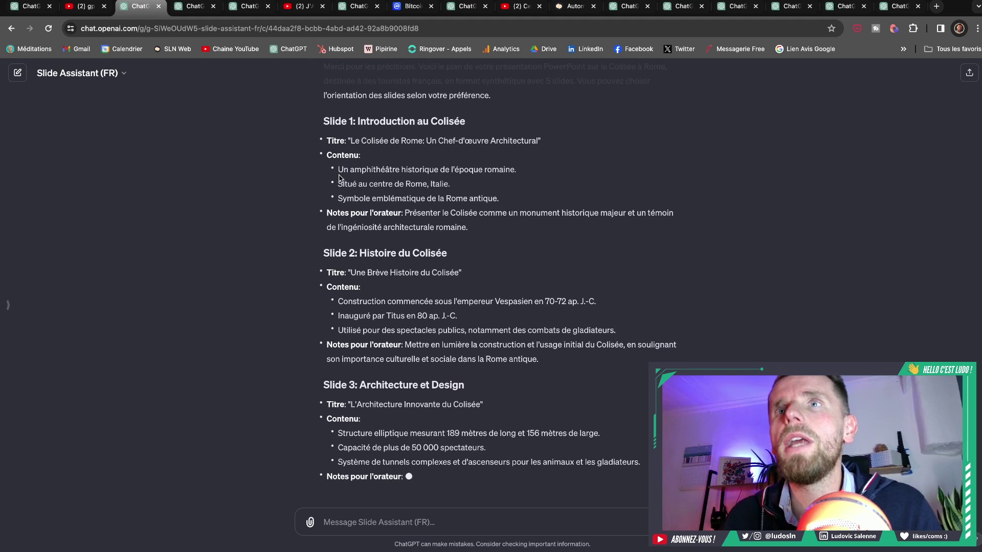
pyautogui.moveTo(337, 171); pyautogui.dragTo(509, 198)
pyautogui.click(509, 201)
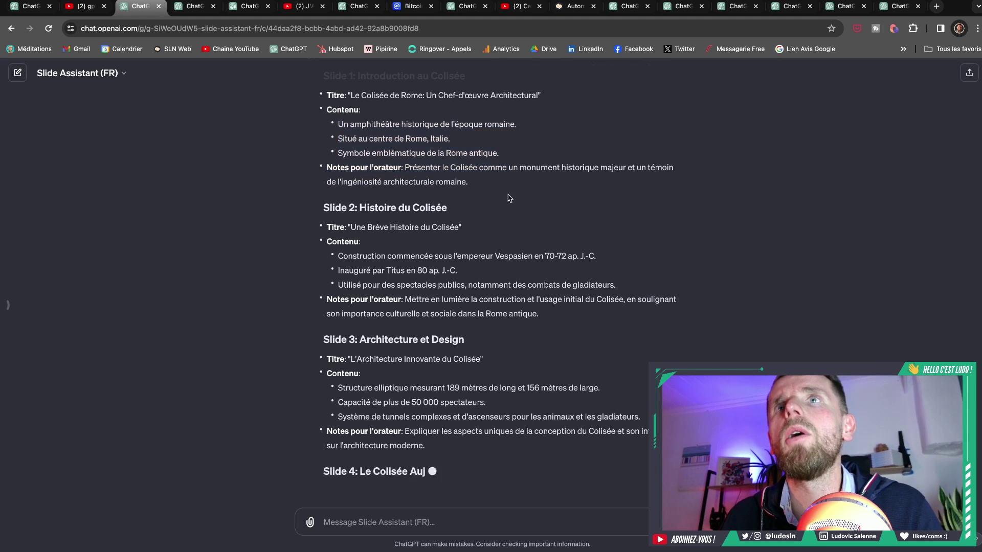
pyautogui.scroll(2, 508, 210)
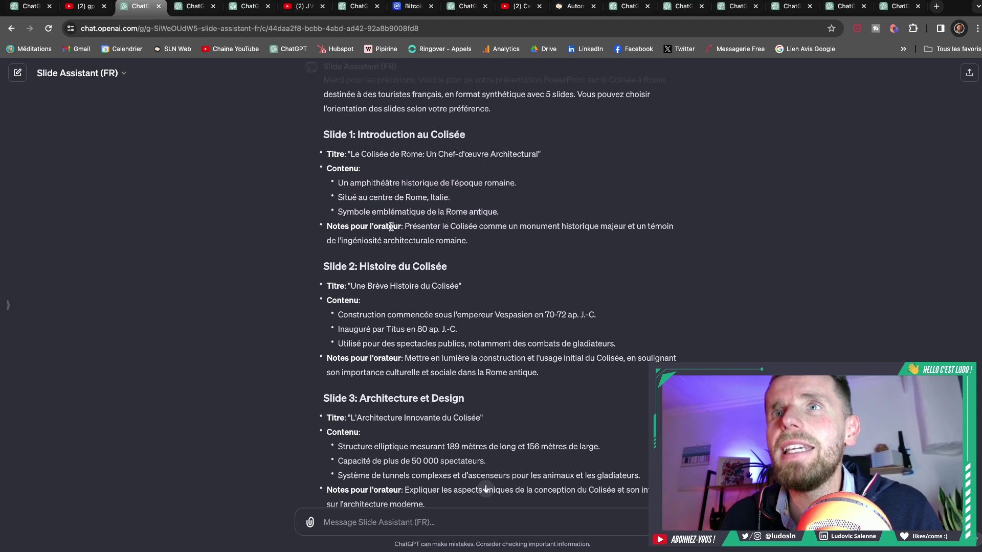
pyautogui.moveTo(469, 241); pyautogui.dragTo(328, 230)
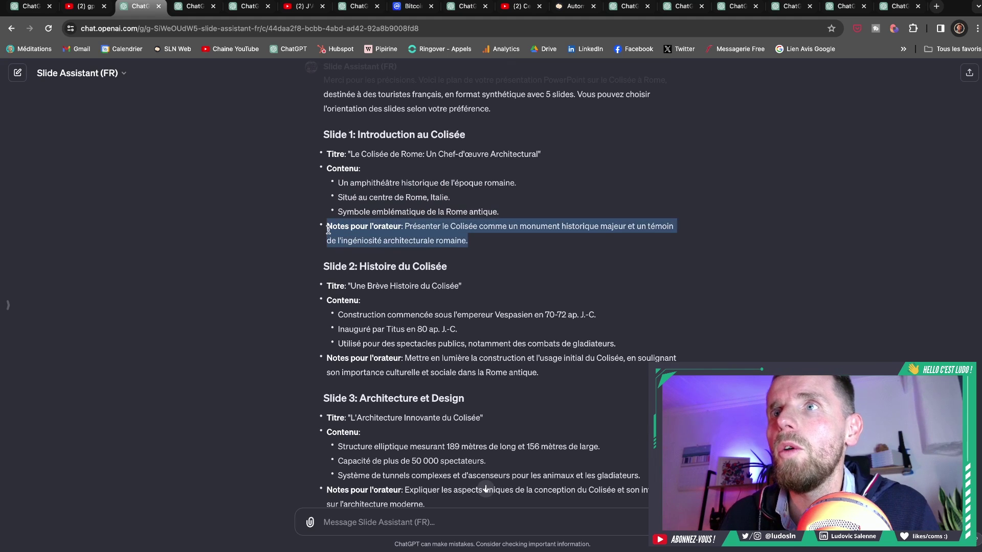
pyautogui.click(491, 259)
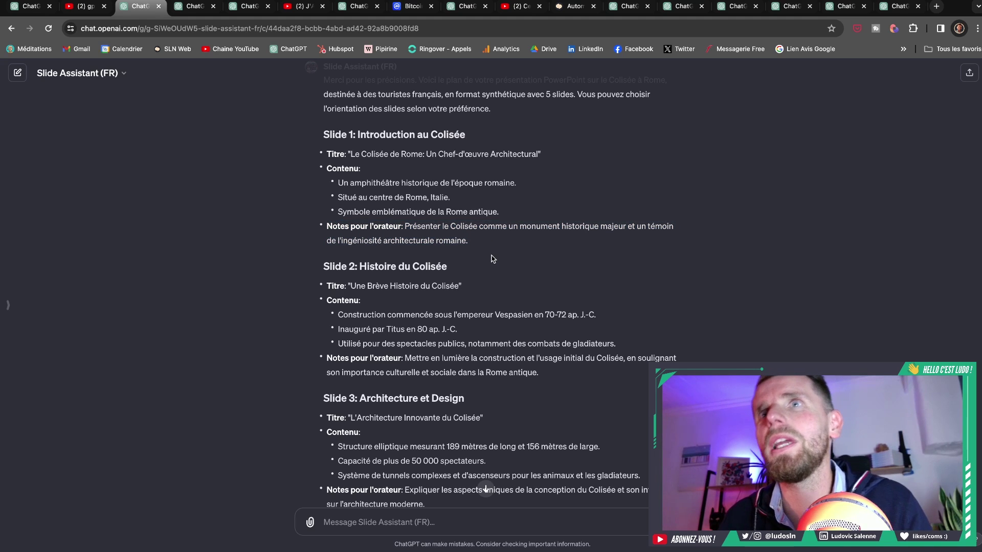
pyautogui.scroll(-1, 496, 286)
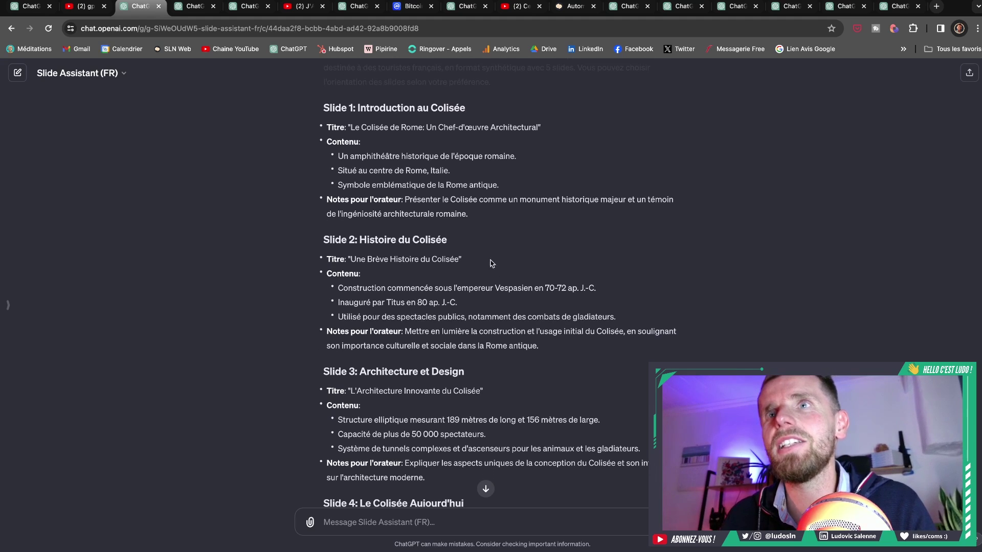
pyautogui.moveTo(474, 222); pyautogui.dragTo(326, 201)
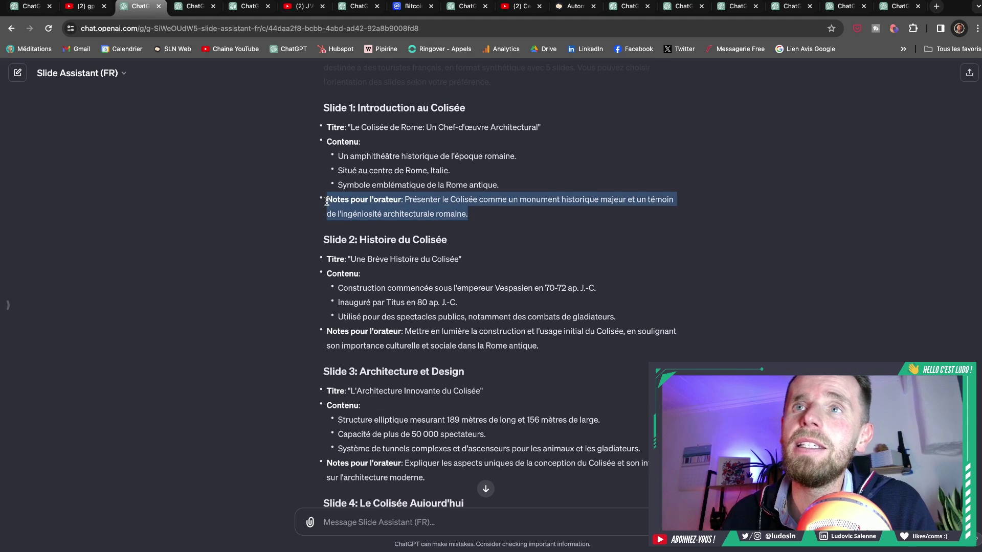
pyautogui.click(533, 265)
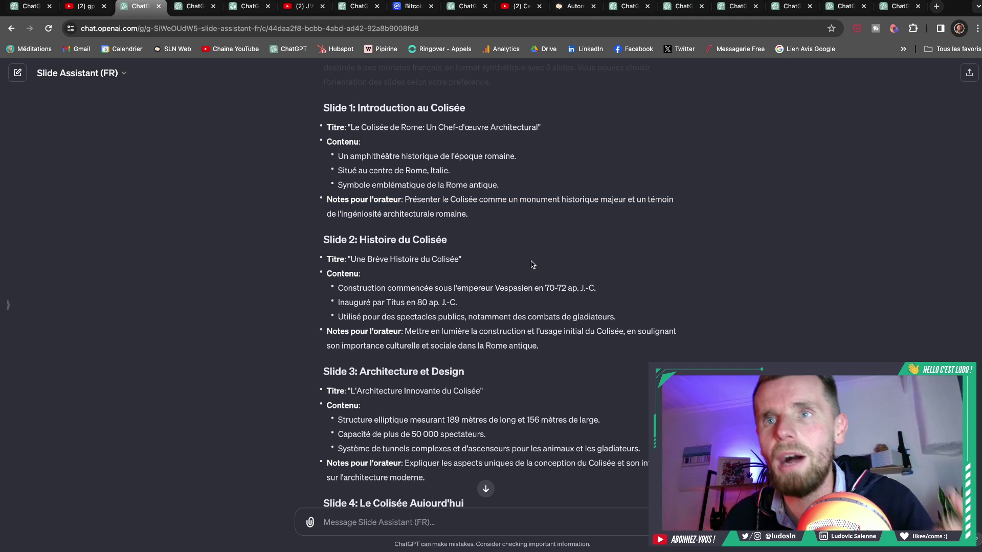
# Send the request "Peux-tu me fournir le .vba de la présentation et intégrer une illustration par slide ?"
pyautogui.scroll(-4, 533, 264)
pyautogui.scroll(-3, 533, 264)
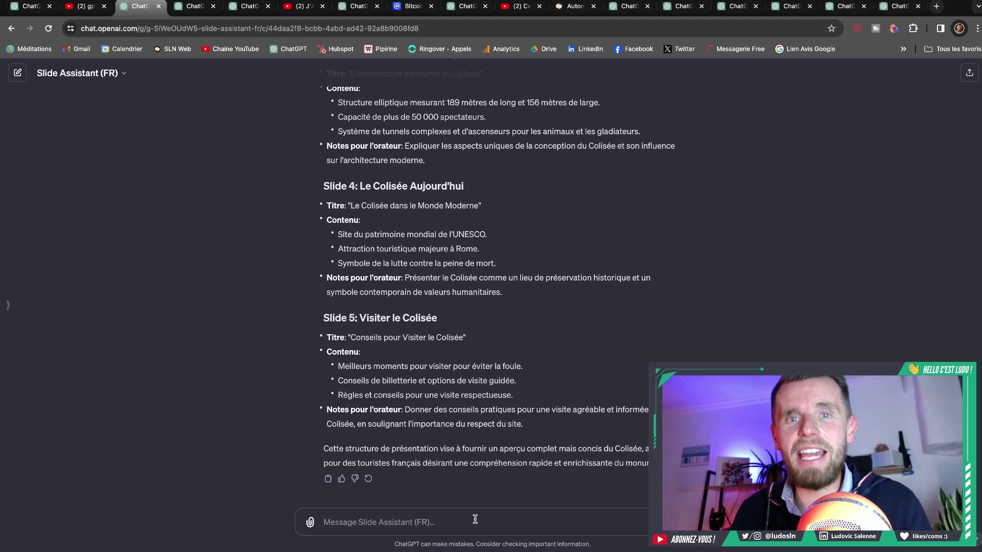
pyautogui.write('Peux-tu me fournir le .vba de la présentation et intégrer une illustration par slide ?')
pyautogui.press('Return')
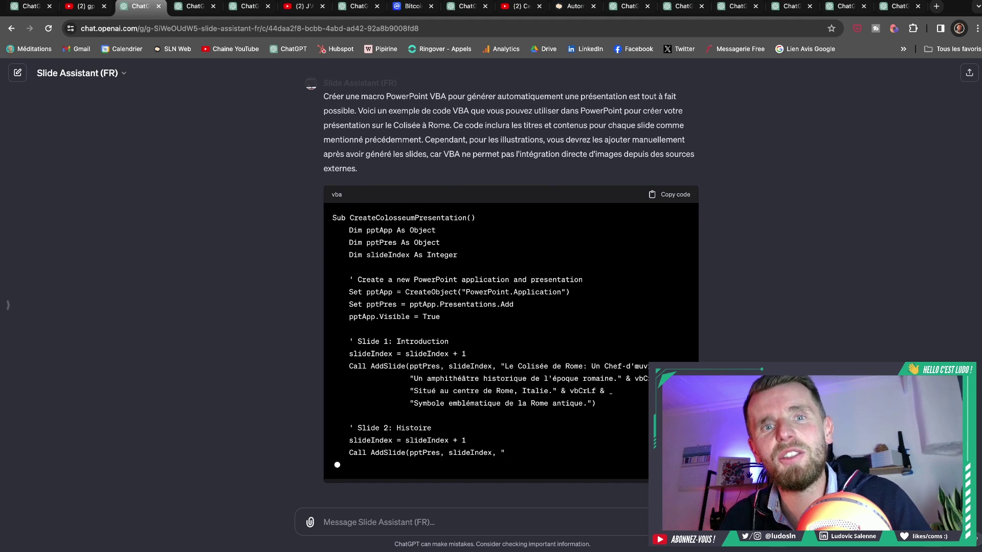
# Examine the VBA reply, including its remark about illustrations, the macro code and the instructions for using it in PowerPoint
pyautogui.scroll(2, 451, 212)
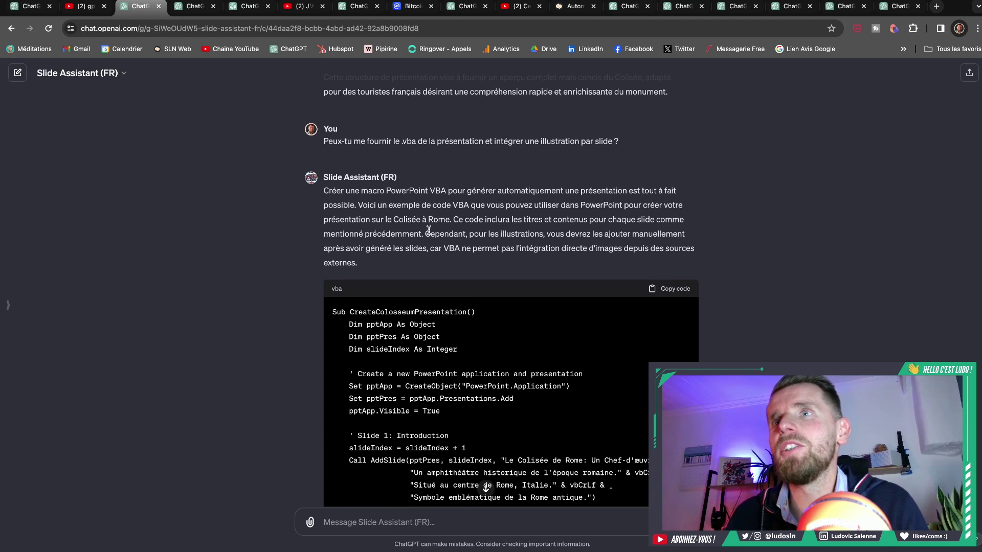
pyautogui.moveTo(428, 231); pyautogui.dragTo(448, 264)
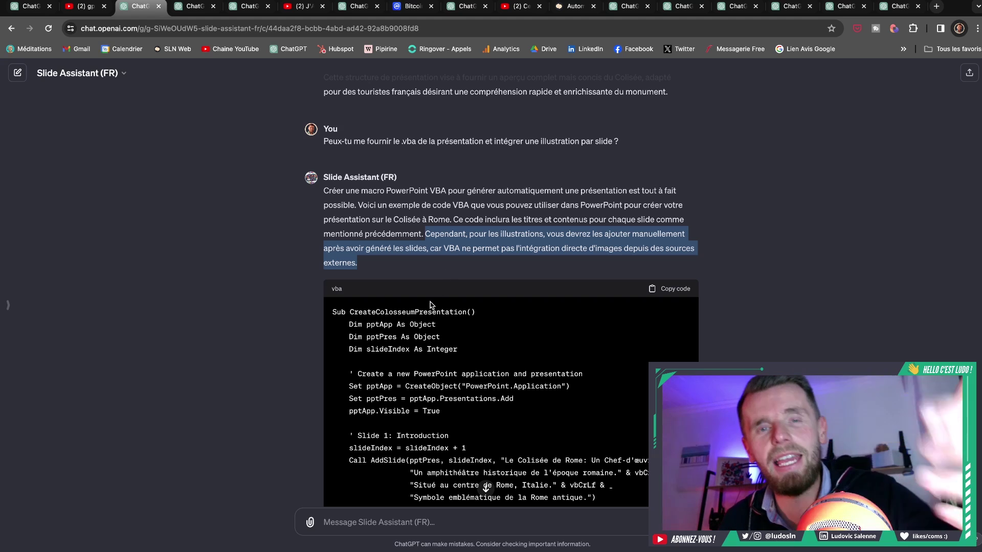
pyautogui.scroll(-1, 430, 305)
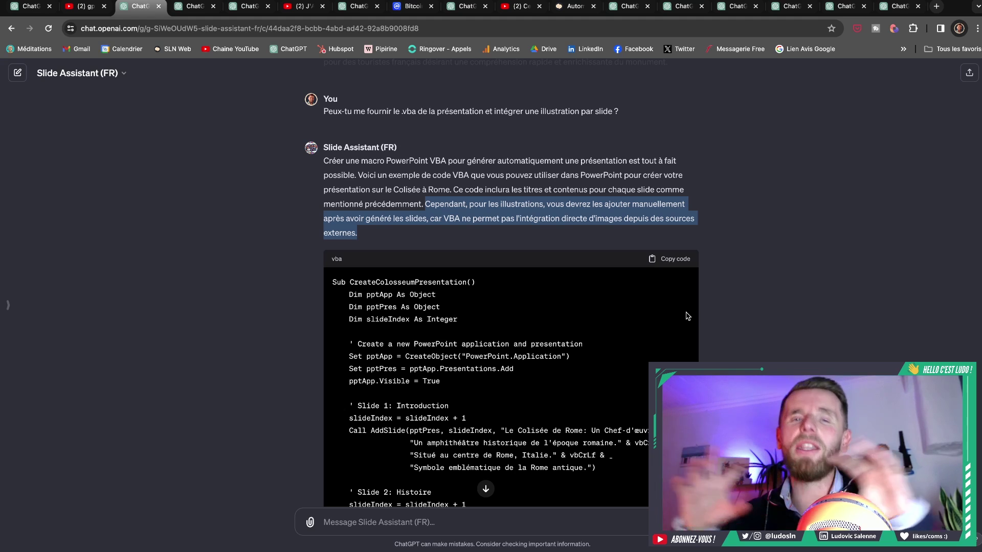
pyautogui.scroll(-1, 691, 314)
pyautogui.scroll(-10, 696, 316)
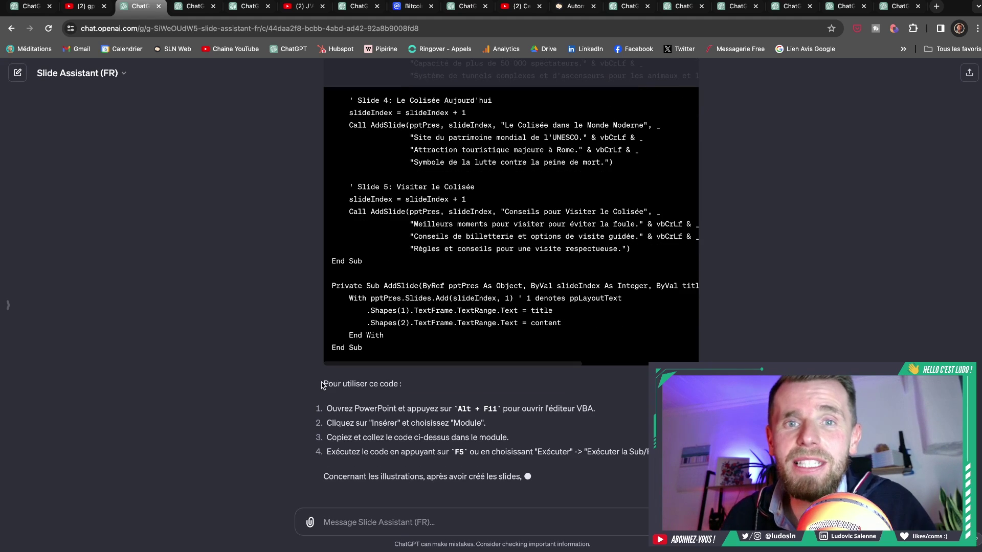
pyautogui.moveTo(324, 384); pyautogui.dragTo(647, 453)
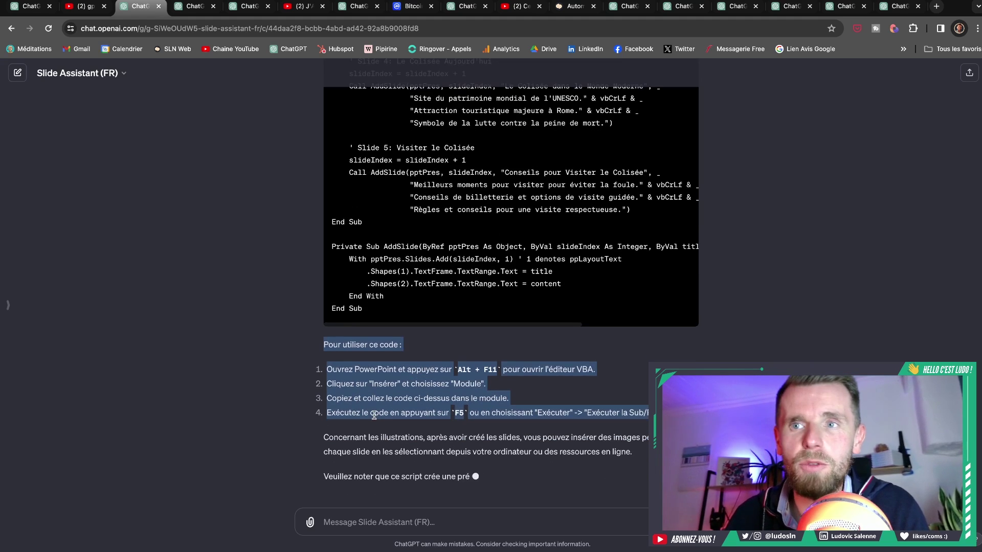
pyautogui.scroll(1, 507, 384)
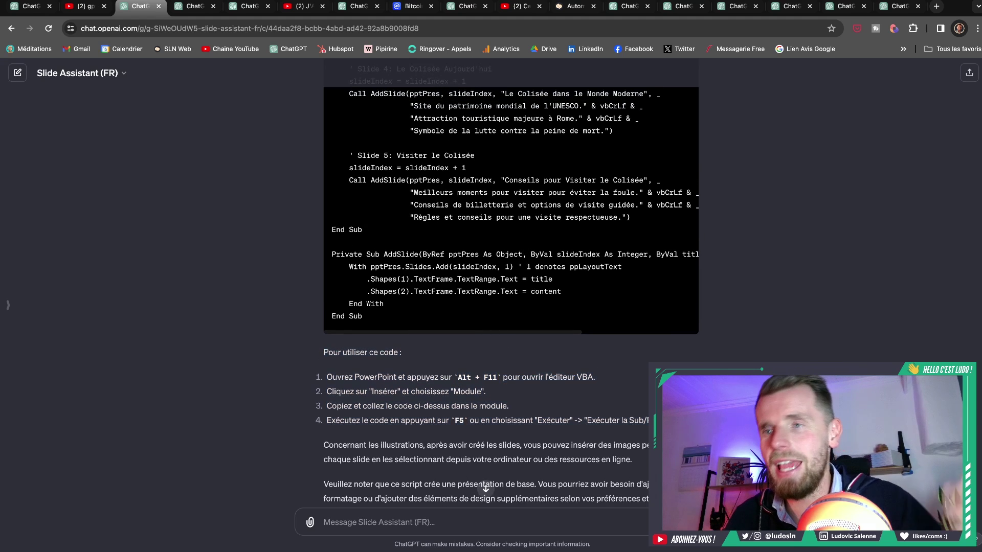
pyautogui.scroll(-2, 507, 307)
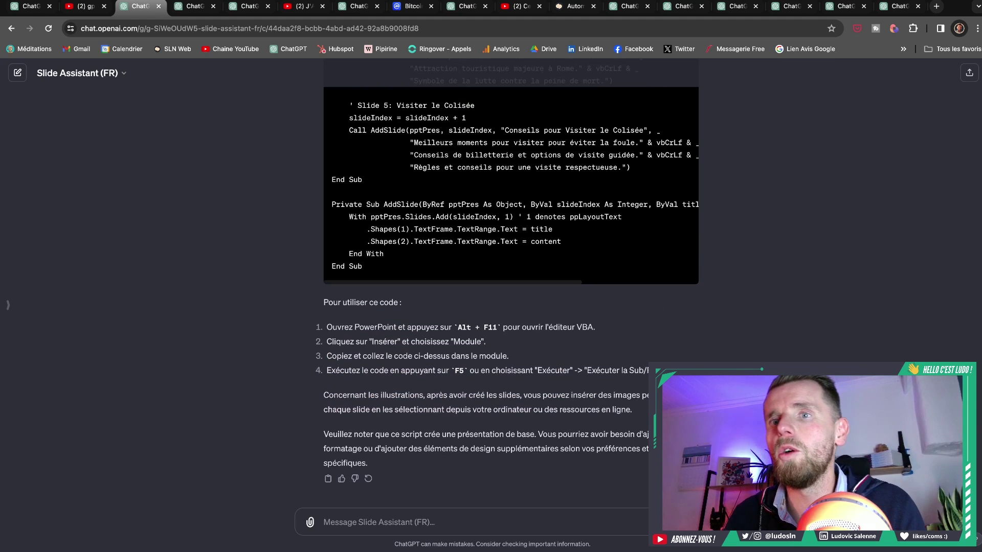
# Ask the assistant for the images with the message "Peux-tu générer les illustrations ?"
pyautogui.click(522, 513)
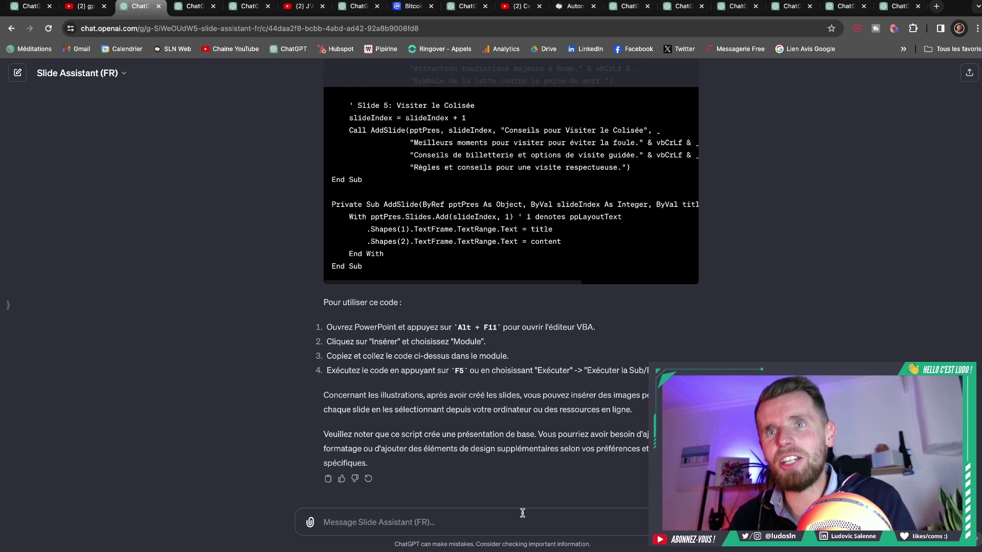
pyautogui.write('Peux-tu générer les illustrations ?')
pyautogui.press('Return')
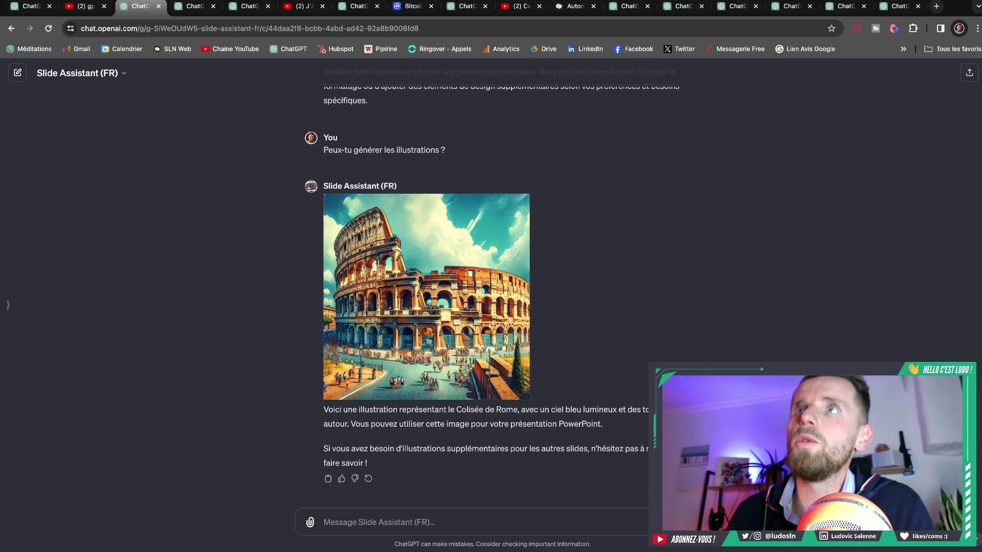
# Review the conversation from its opening prompt through the questions, the answers and the slide plan
pyautogui.scroll(20, 486, 282)
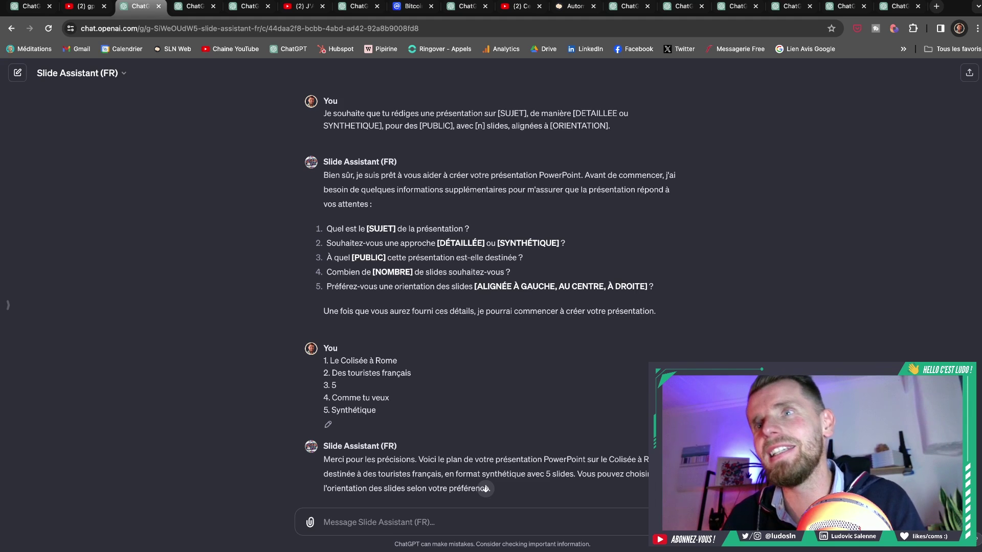
pyautogui.scroll(-6, 489, 295)
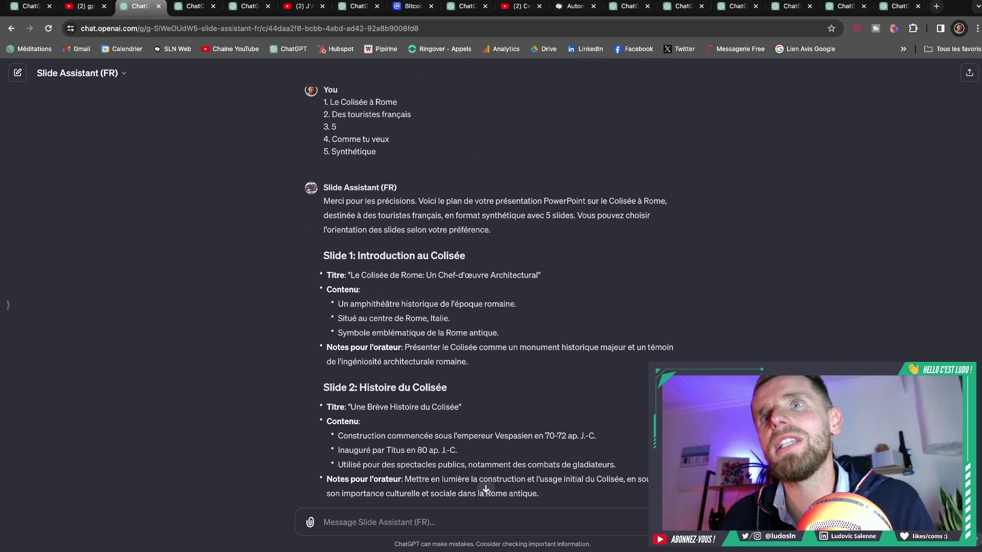
pyautogui.scroll(-3, 489, 295)
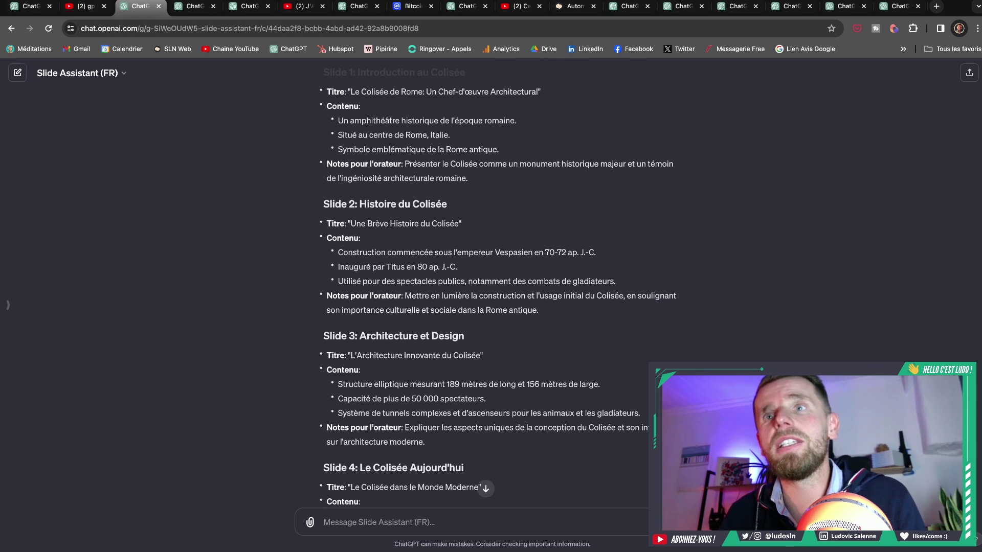
# Examine the Colosseum slide plan, its speaker notes and the instructions for using the VBA code
pyautogui.scroll(-1, 489, 295)
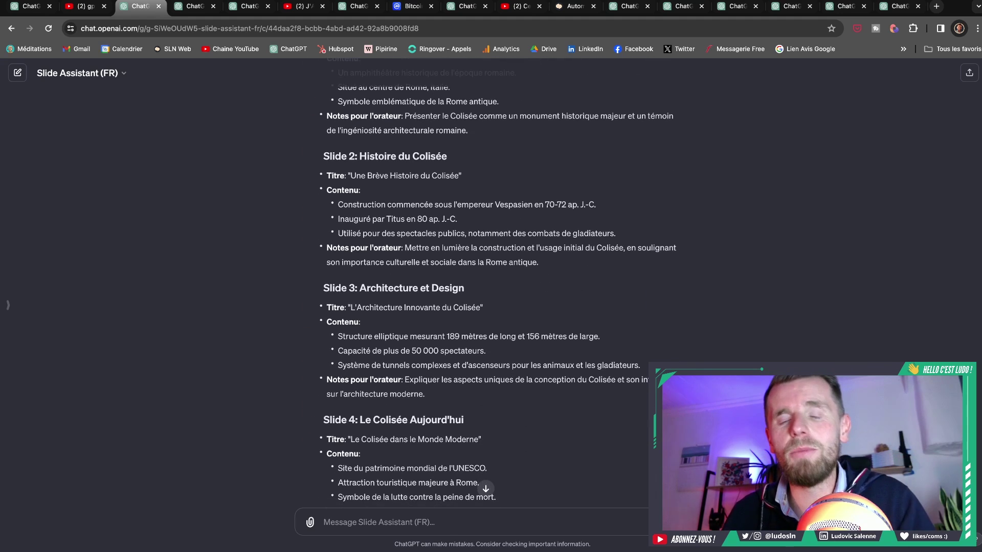
pyautogui.scroll(2, 488, 295)
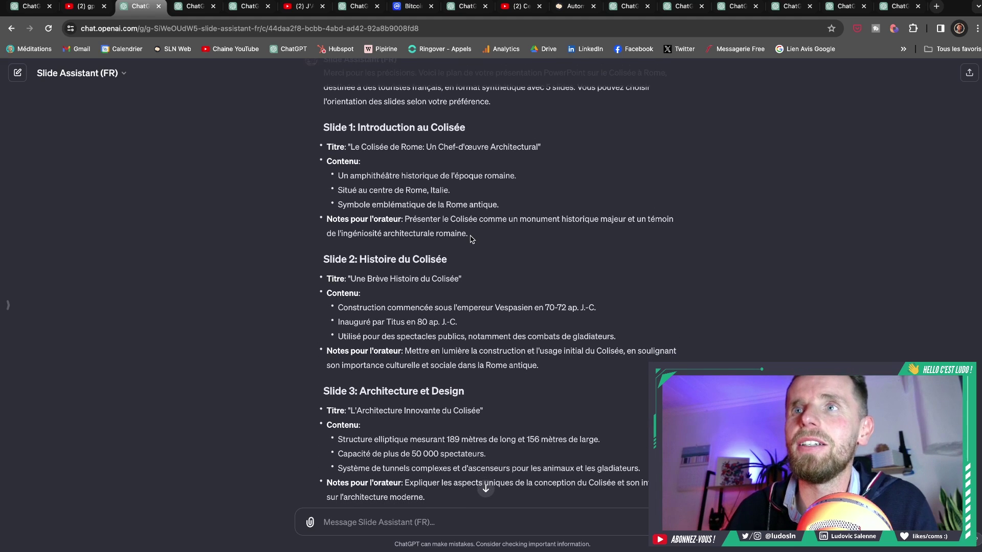
pyautogui.moveTo(470, 236); pyautogui.dragTo(327, 221)
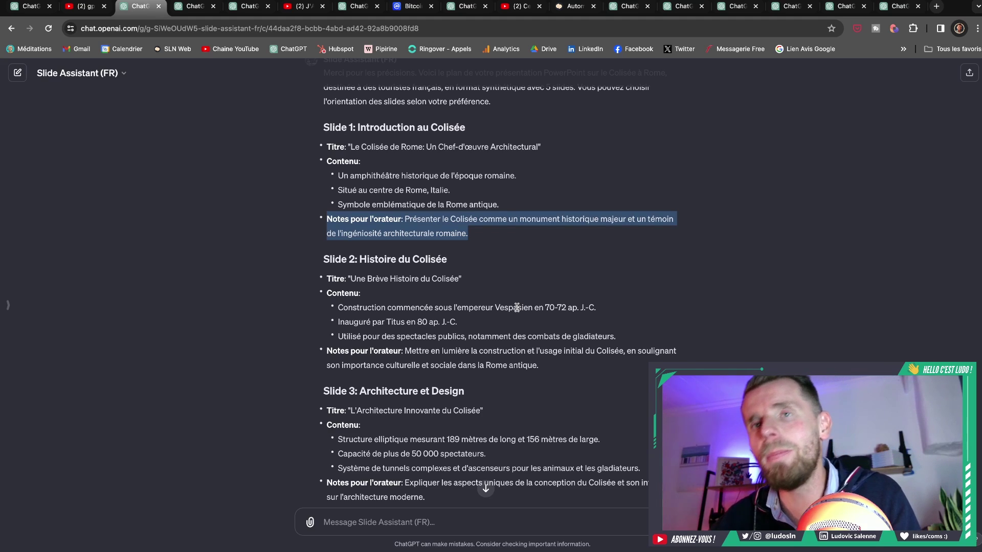
pyautogui.scroll(-15, 516, 308)
pyautogui.scroll(3, 441, 275)
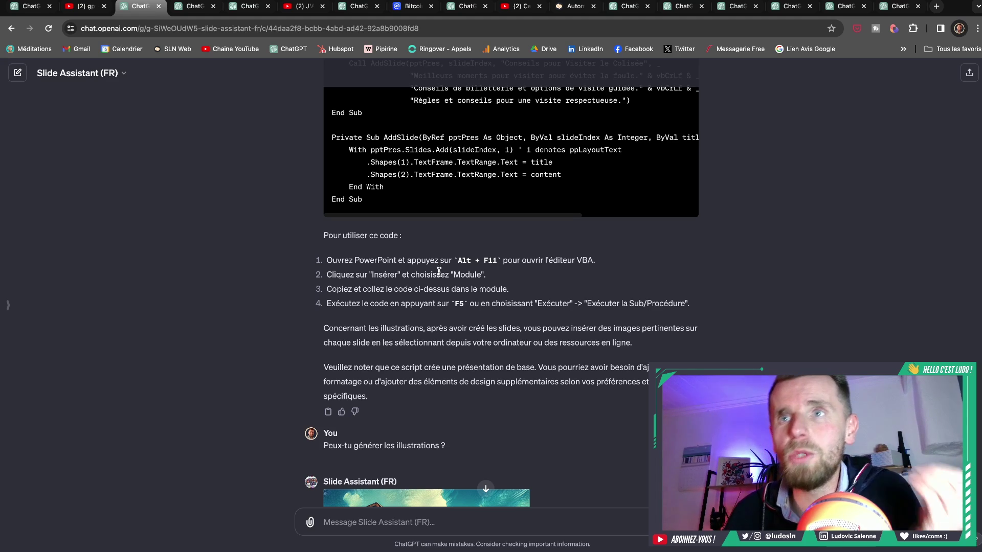
pyautogui.scroll(15, 427, 292)
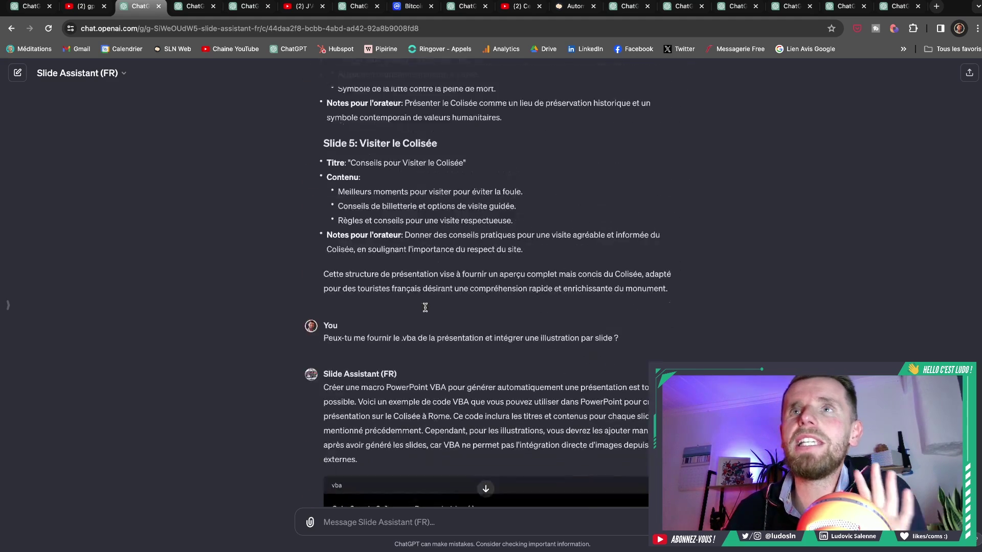
pyautogui.scroll(5, 425, 307)
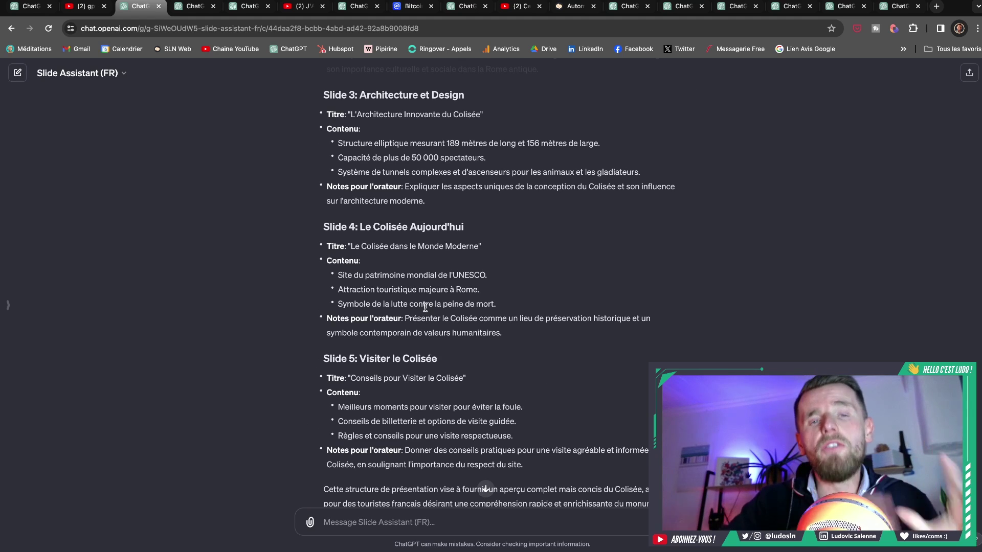
pyautogui.scroll(-1, 425, 307)
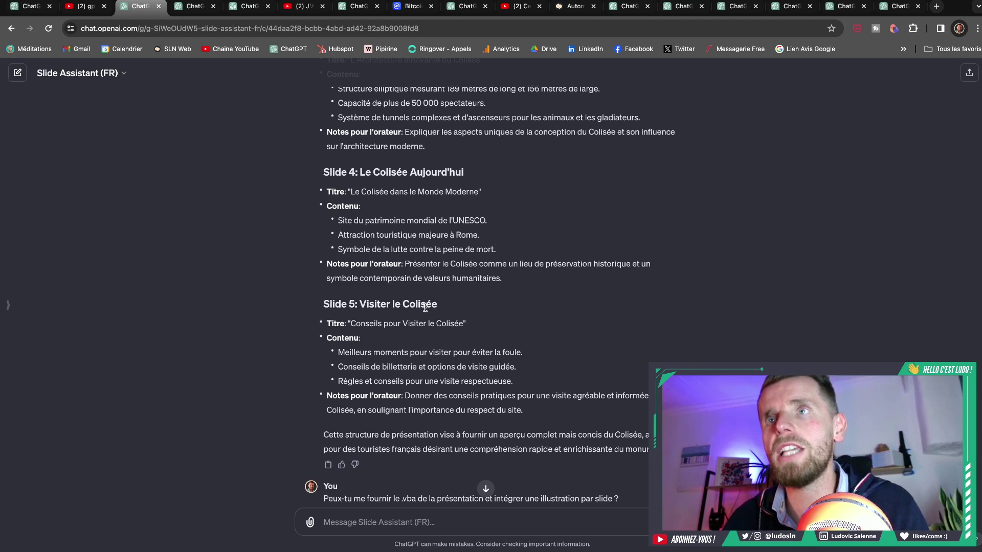
# Review the opening prompt, the assistant's five questions and the answers given about the Colosseum presentation
pyautogui.scroll(15, 425, 307)
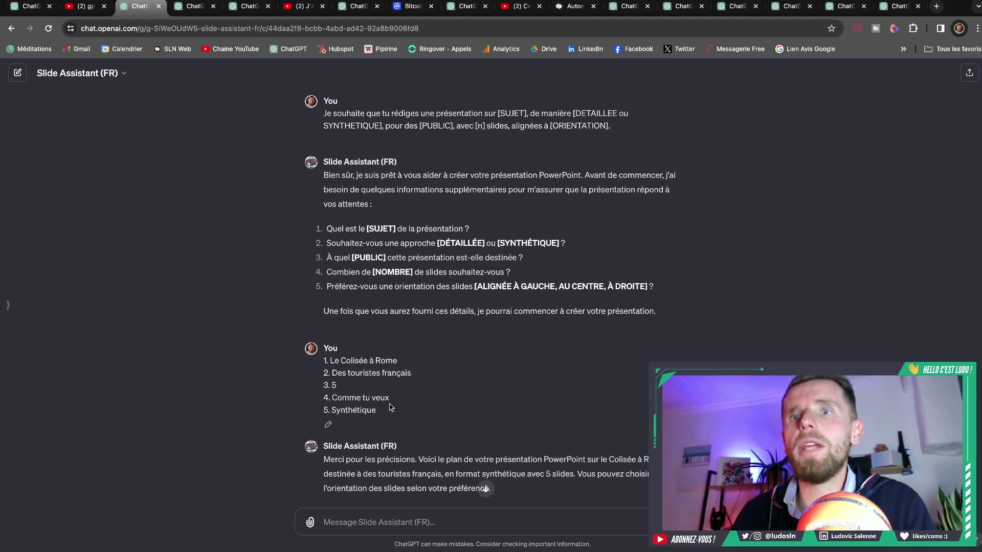
pyautogui.moveTo(390, 408); pyautogui.dragTo(316, 364)
pyautogui.click(467, 390)
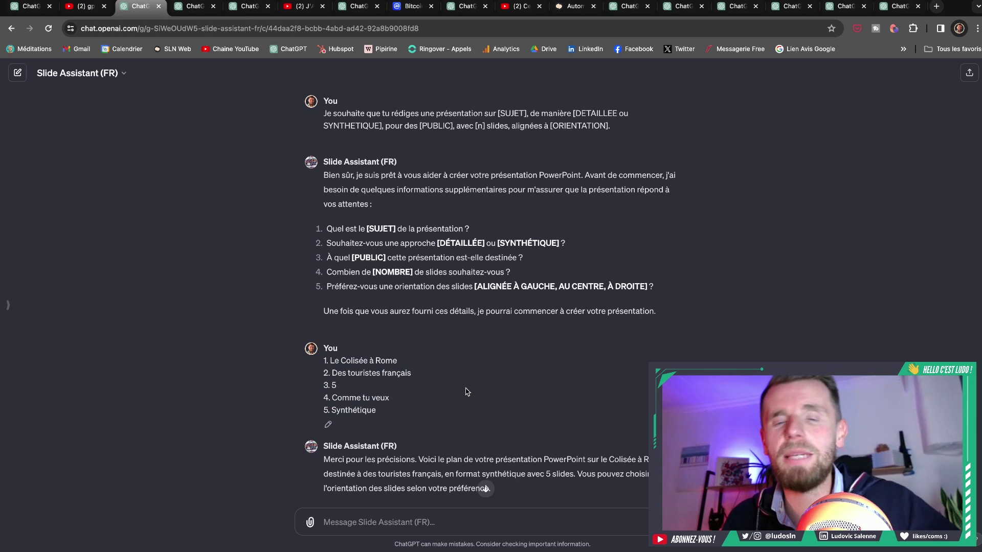
pyautogui.scroll(-1, 466, 392)
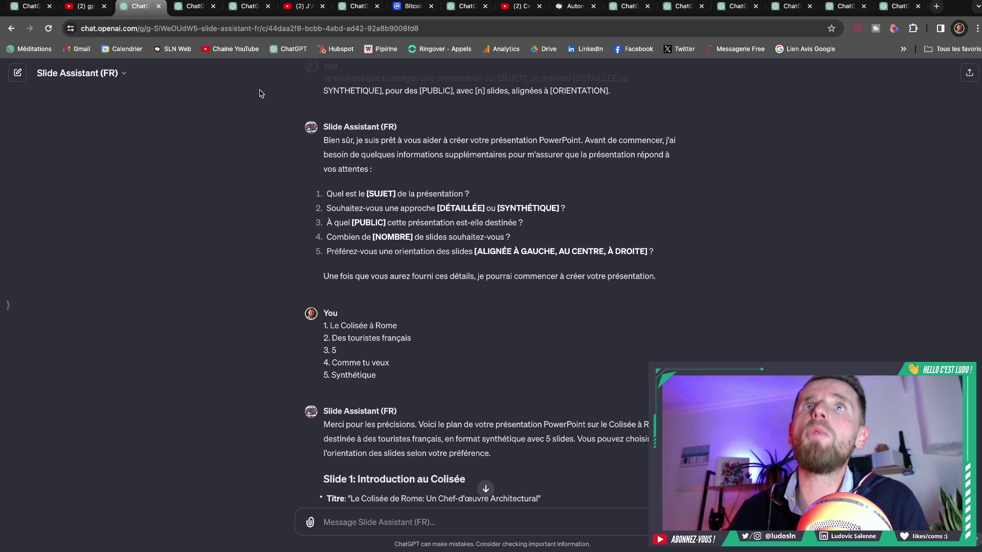
# View the Narrativ Nexus start page and the YouTube video "J'AI ÉCRIT UN LIVRE ENTIER AVEC L'IA ET CHATGPT"
pyautogui.click(188, 7)
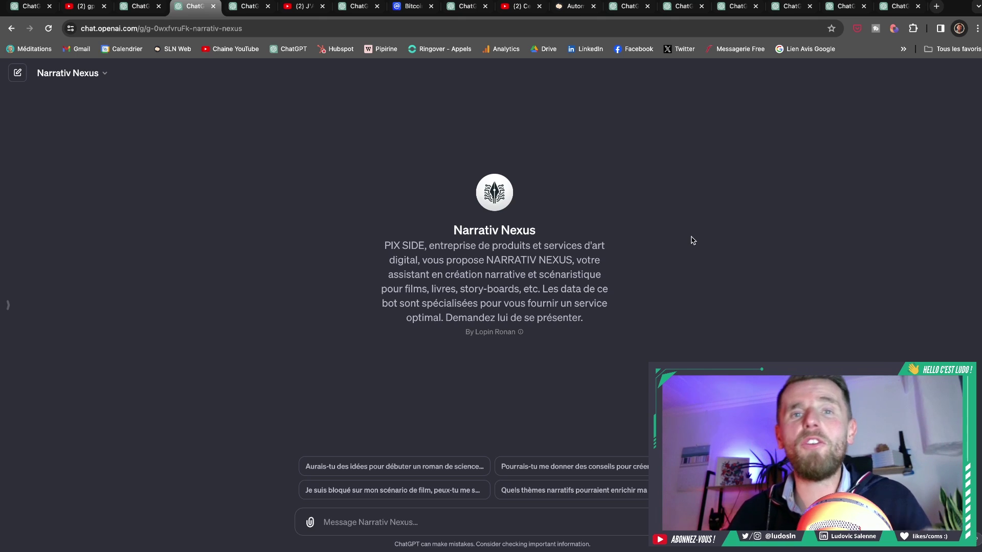
pyautogui.click(296, 9)
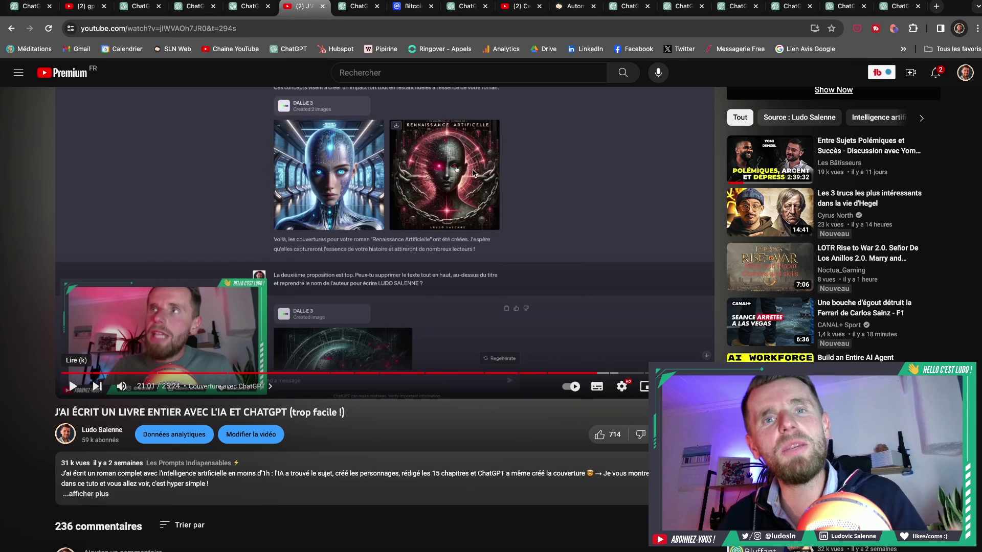
pyautogui.scroll(-1, 473, 173)
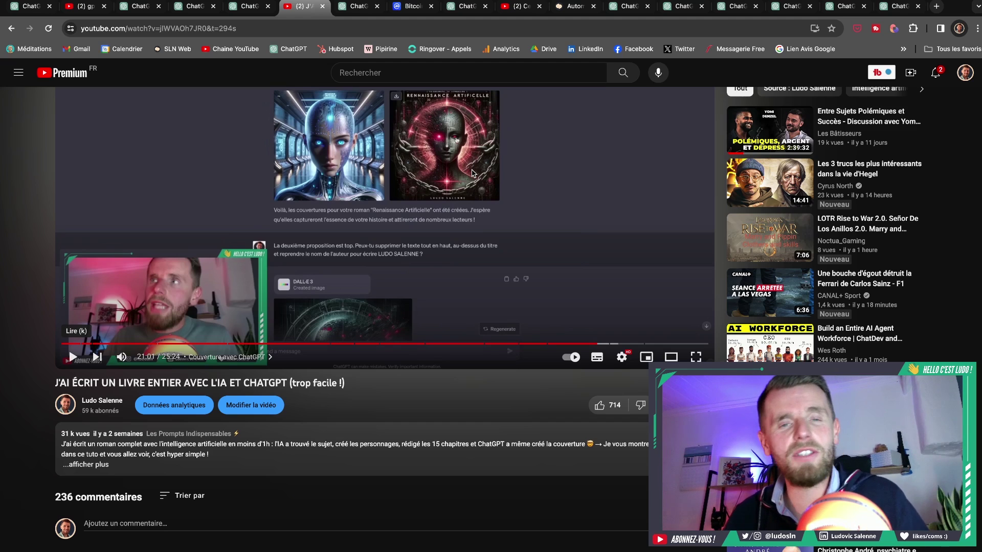
pyautogui.click(185, 7)
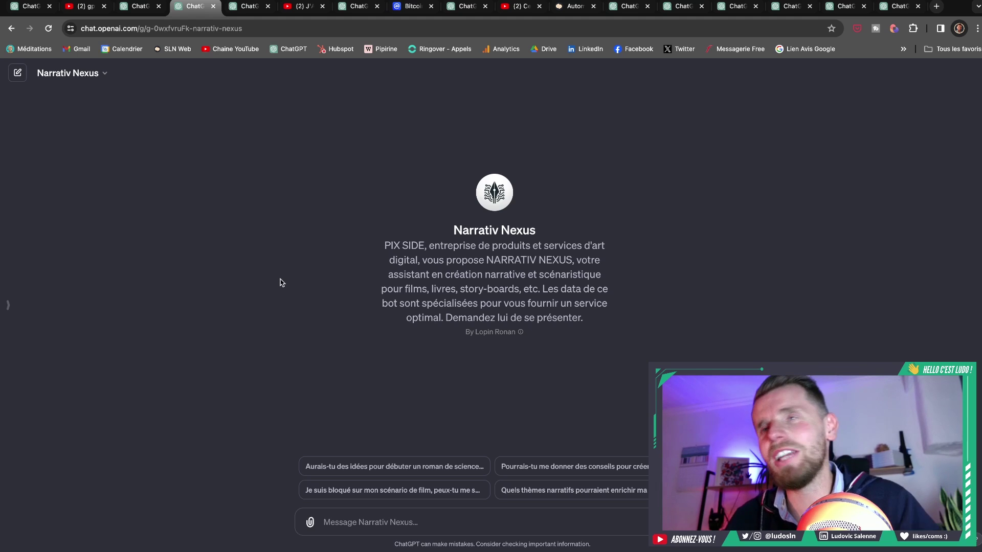
# In the existing Narrativ Nexus conversation, examine the question about its PDF files and the reply describing its mission and sources
pyautogui.click(251, 7)
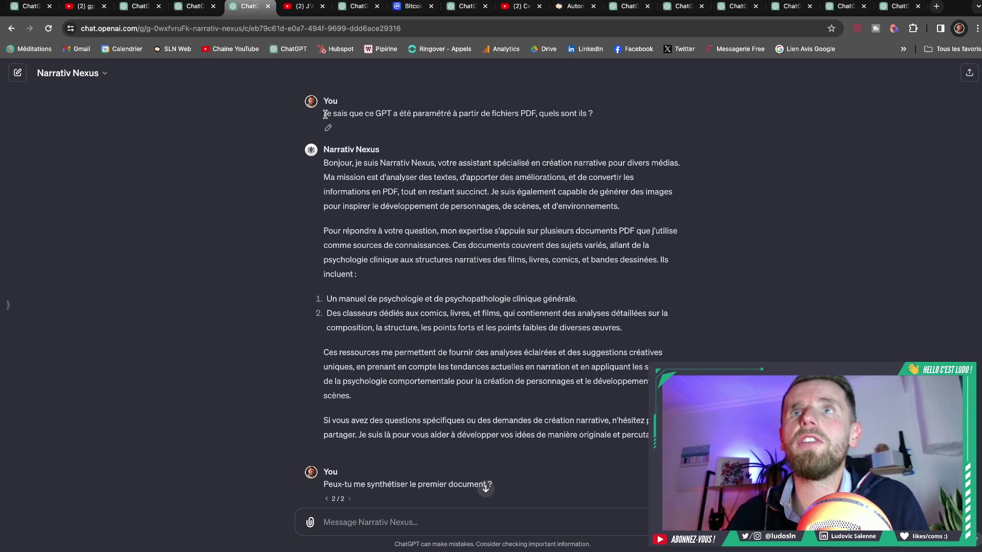
pyautogui.moveTo(325, 115); pyautogui.dragTo(609, 115)
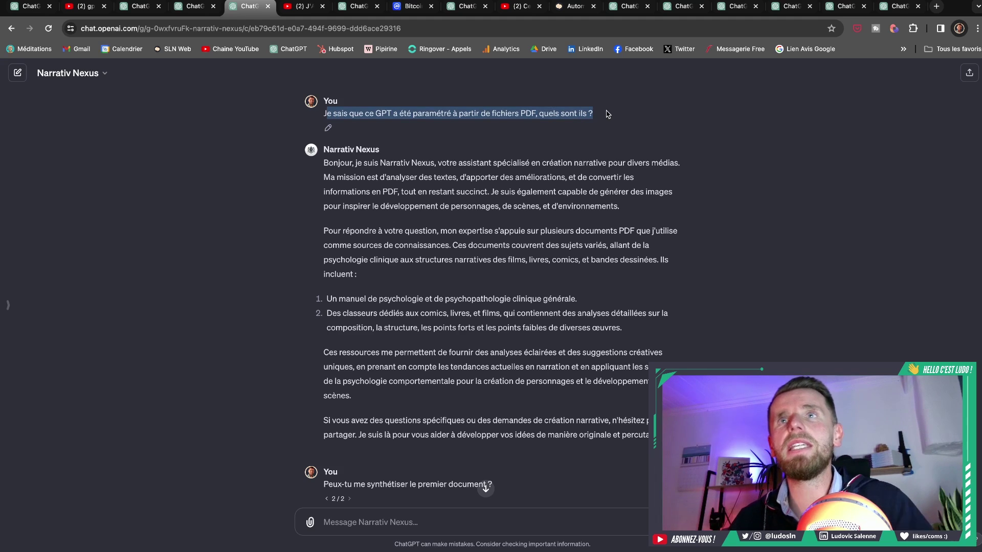
pyautogui.click(607, 115)
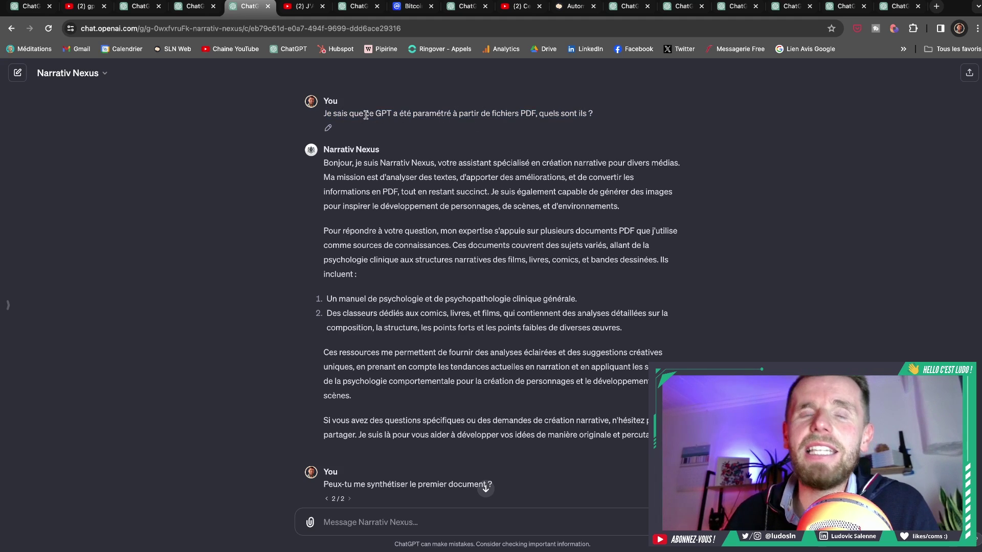
pyautogui.moveTo(324, 164); pyautogui.dragTo(633, 202)
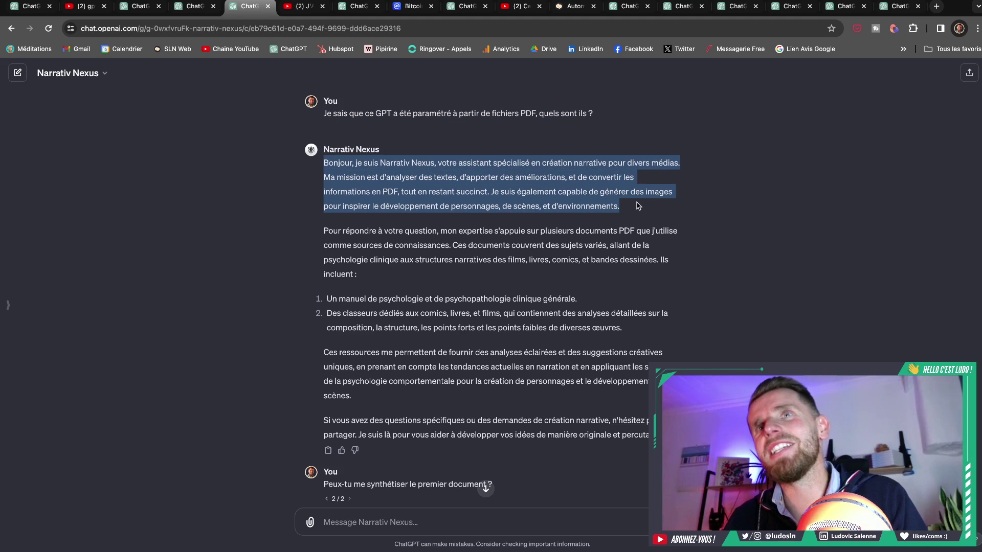
pyautogui.click(476, 169)
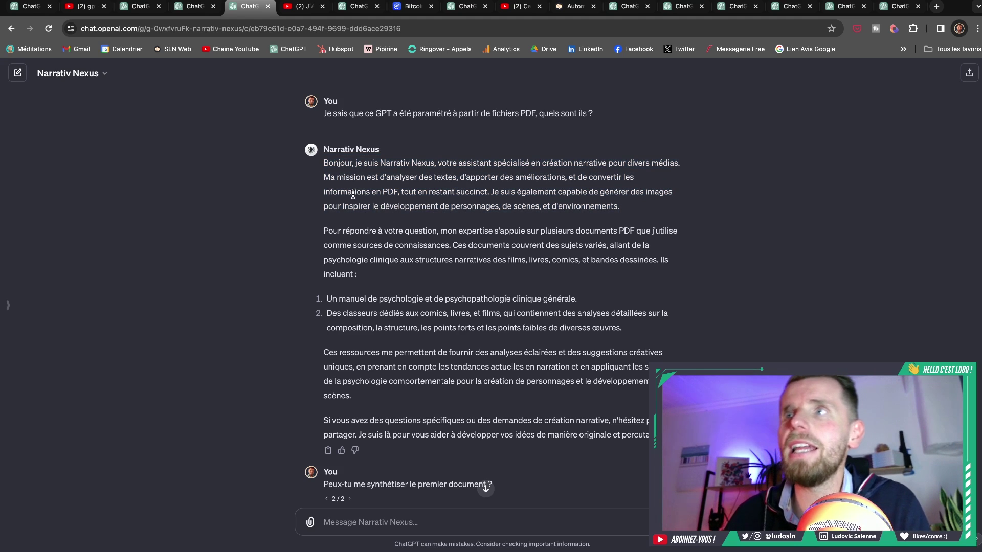
pyautogui.moveTo(353, 194); pyautogui.dragTo(393, 194)
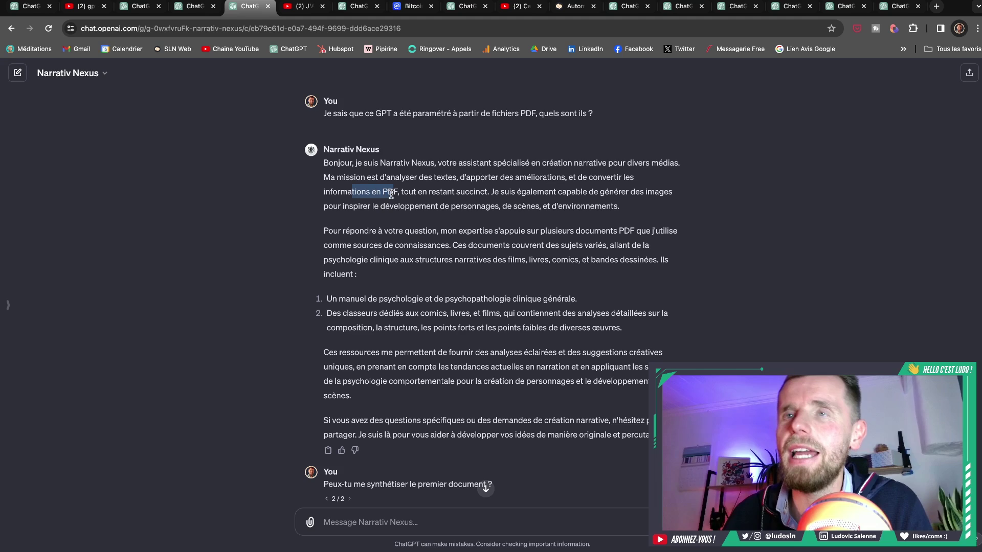
pyautogui.click(489, 245)
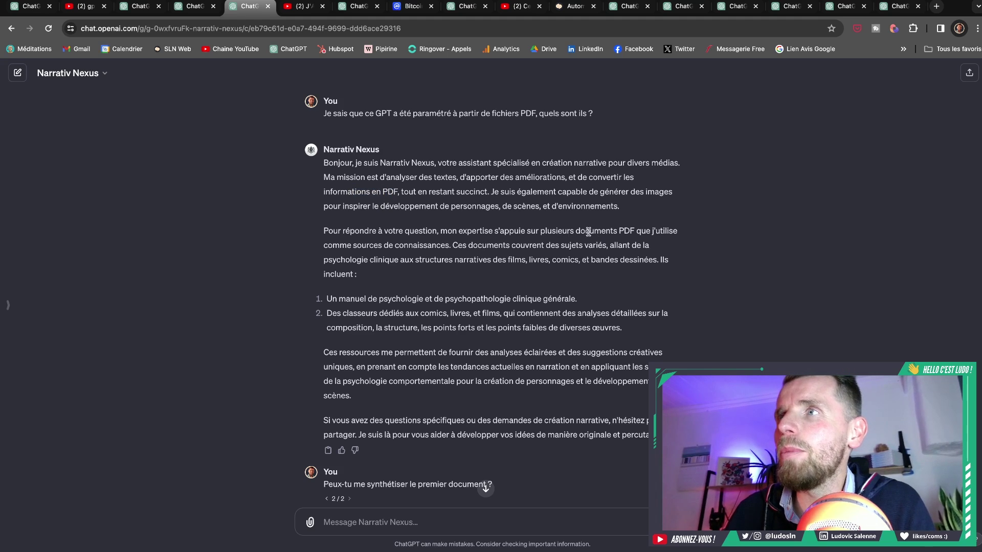
pyautogui.moveTo(634, 231); pyautogui.dragTo(542, 230)
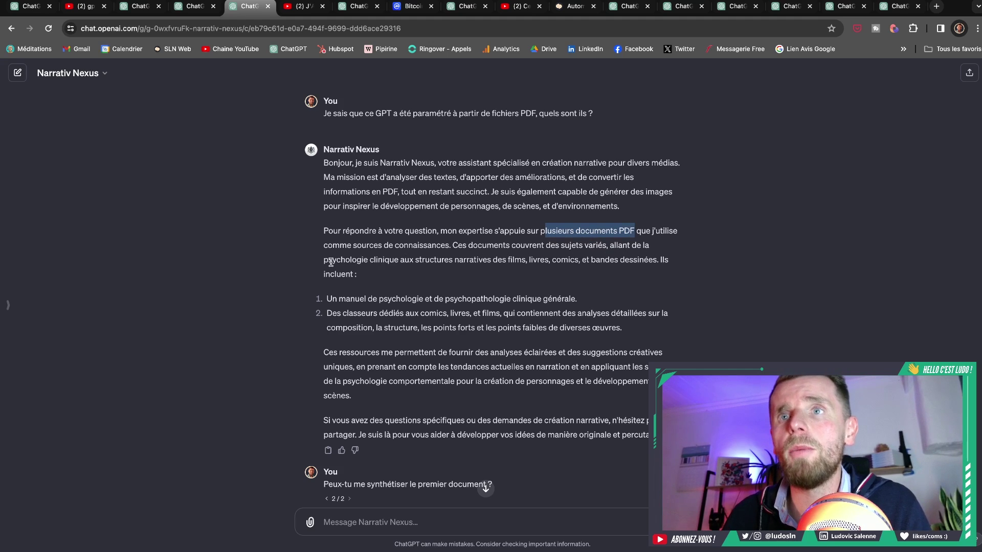
pyautogui.moveTo(331, 260); pyautogui.dragTo(388, 259)
pyautogui.moveTo(551, 260); pyautogui.dragTo(619, 260)
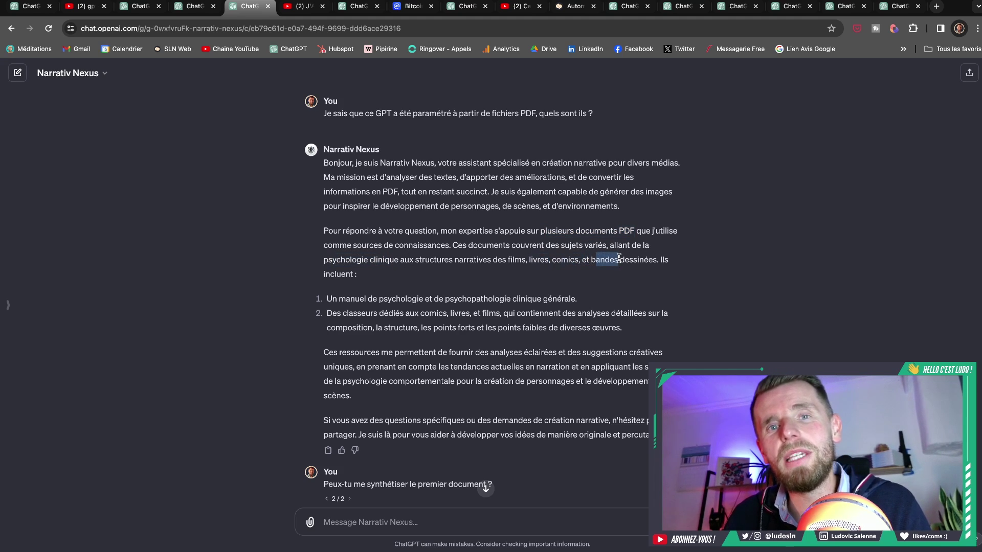
pyautogui.click(442, 277)
# Examine the request "Peux-tu me synthétiser le premier document ?" and the start of its reply, comparing it with the list of source documents
pyautogui.scroll(-2, 443, 277)
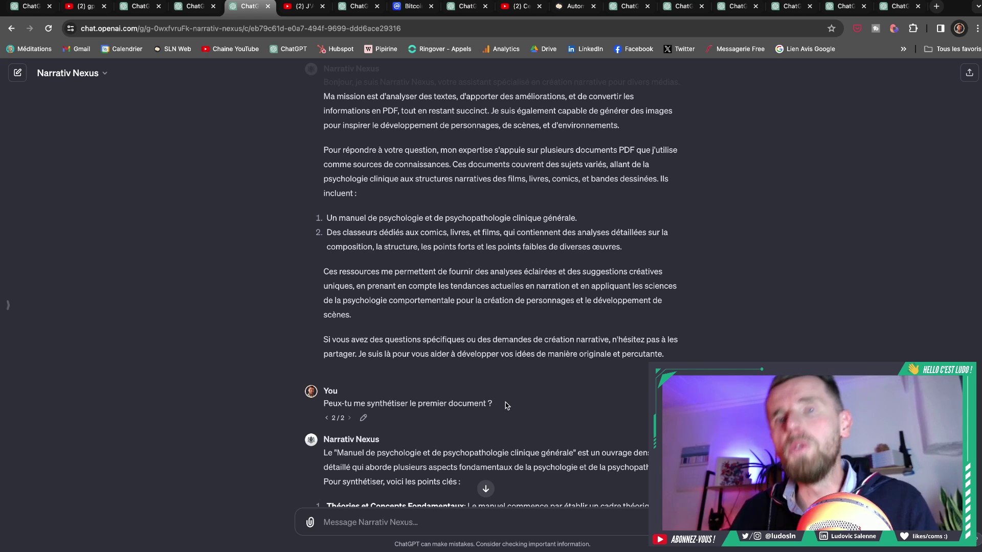
pyautogui.scroll(-1, 506, 404)
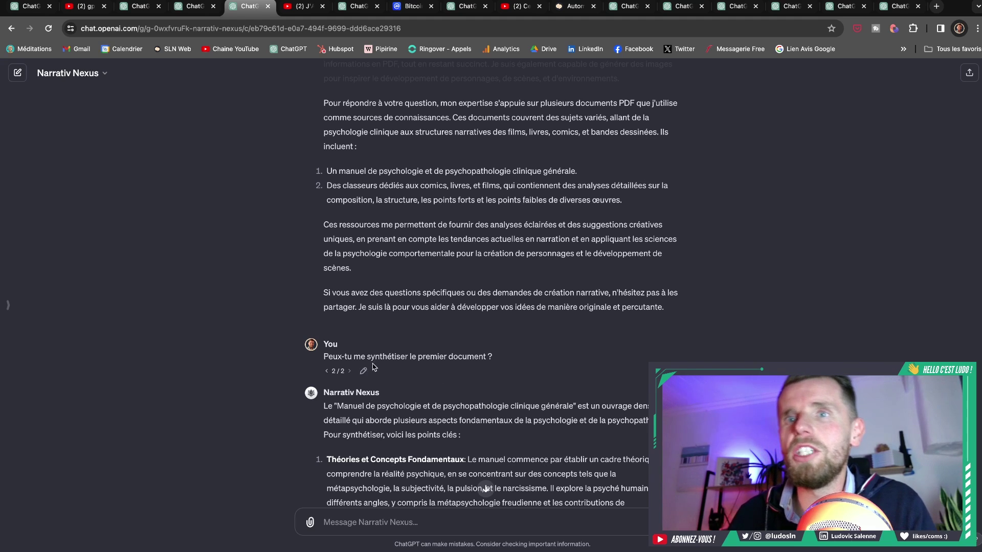
pyautogui.scroll(-1, 393, 403)
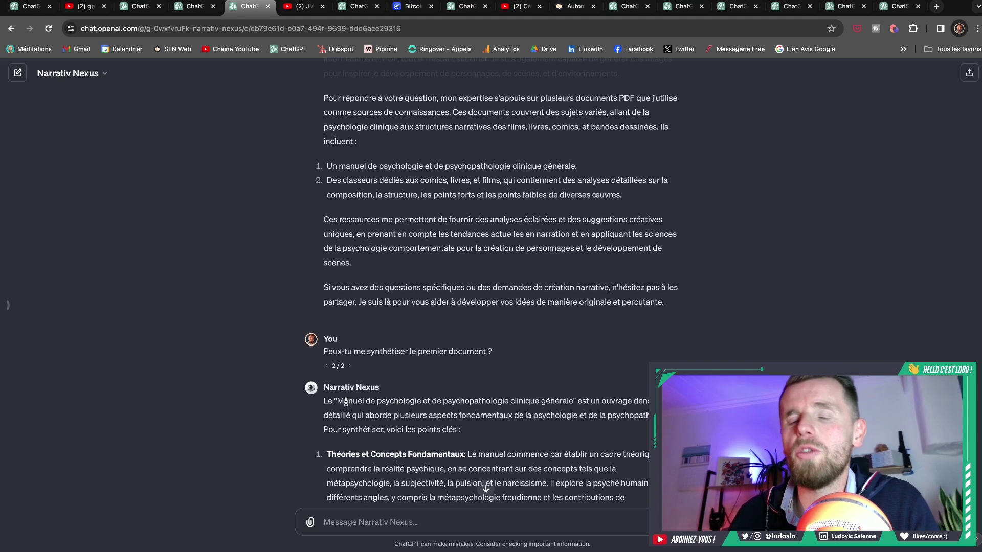
pyautogui.scroll(-2, 352, 409)
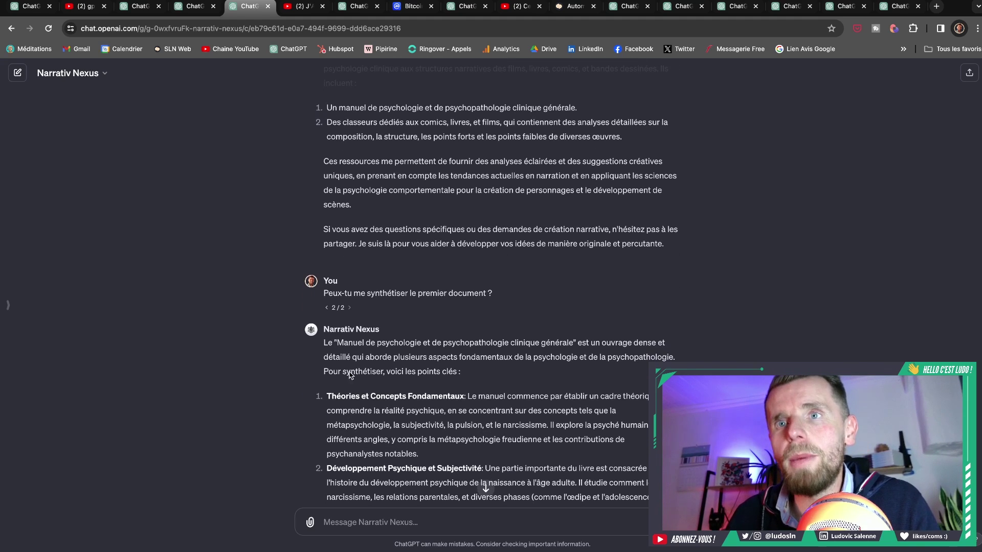
pyautogui.moveTo(348, 378); pyautogui.dragTo(577, 381)
pyautogui.scroll(5, 546, 356)
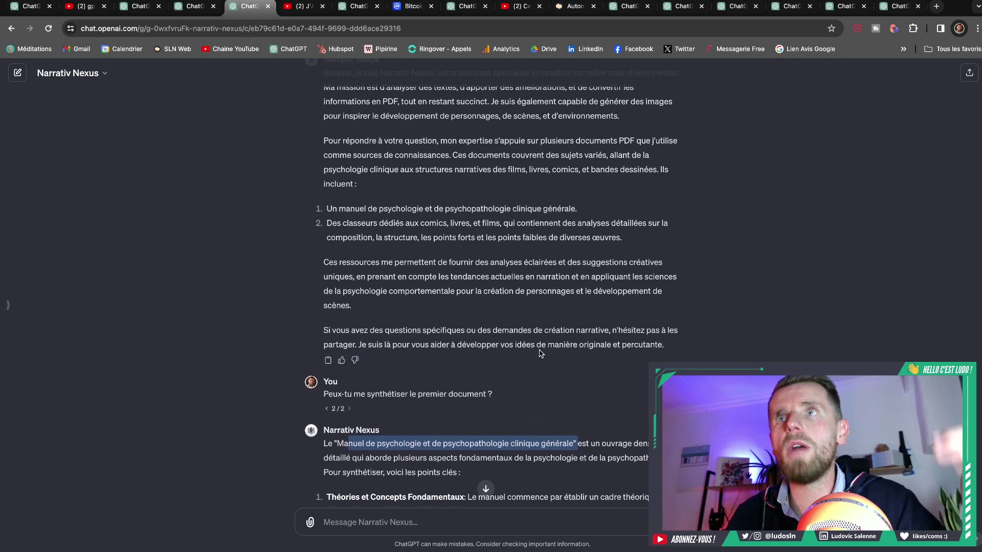
pyautogui.click(524, 353)
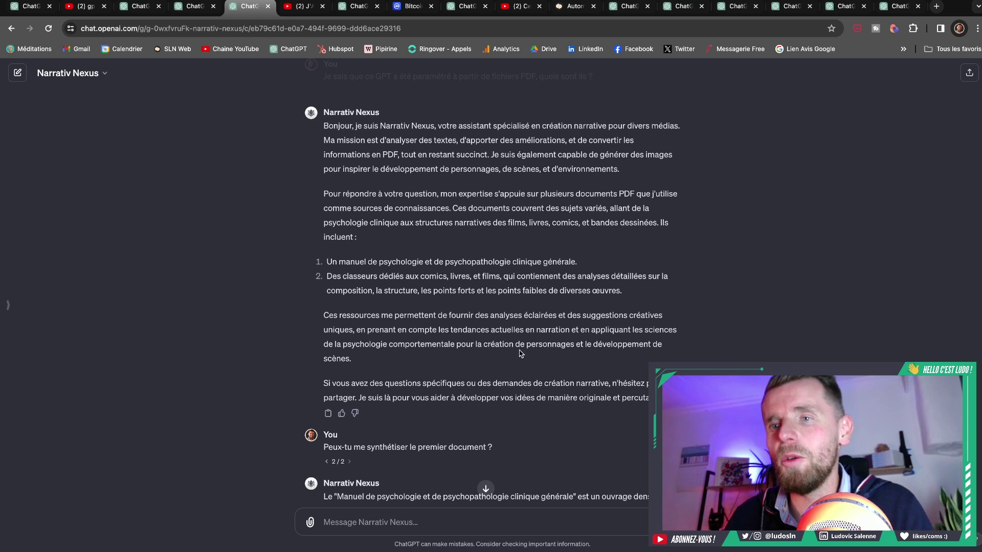
pyautogui.scroll(-3, 520, 353)
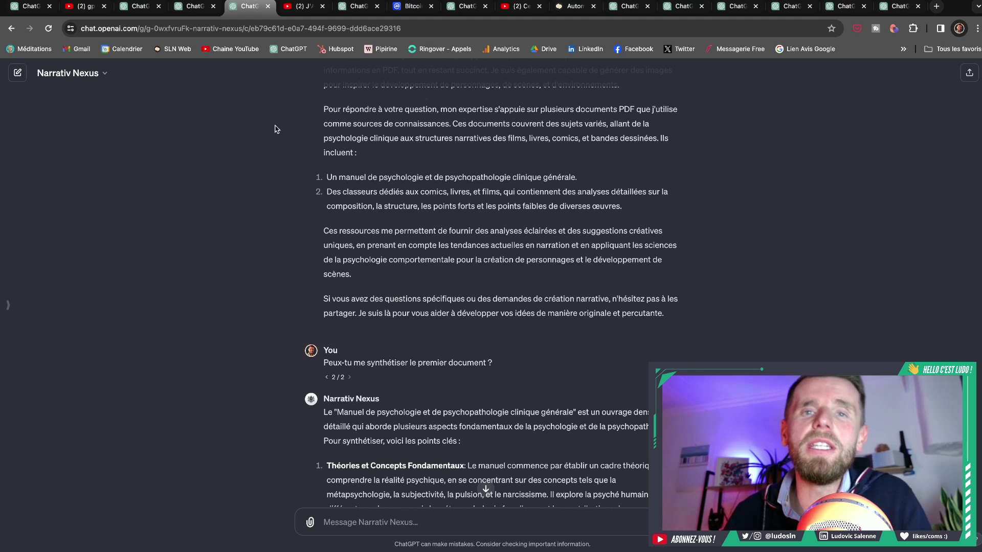
# In a new Narrativ Nexus chat, request in French proposals for a Marvel/Comics film superhero, an Internet content creator with a childhood marked by trauma
pyautogui.click(190, 8)
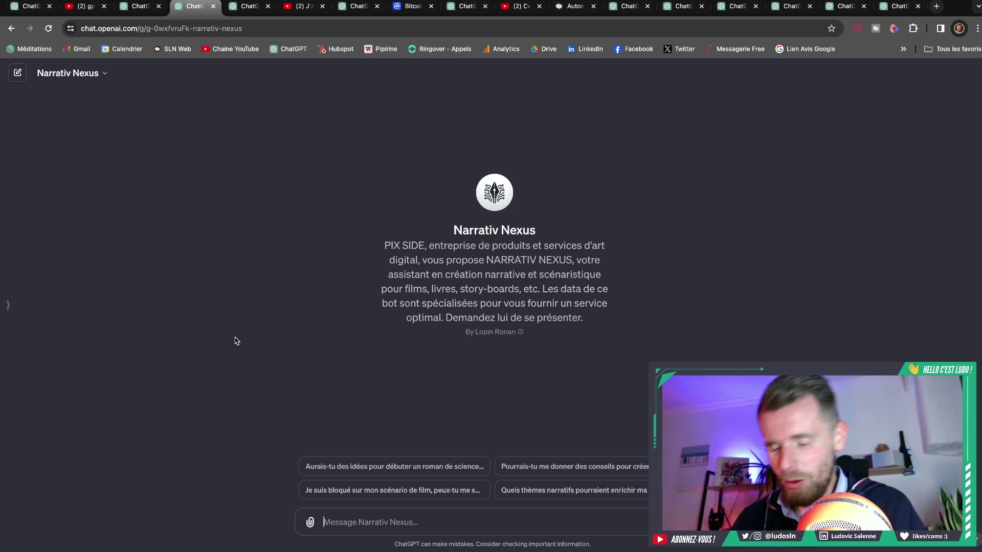
pyautogui.write("Je souhaite travailler un scénario de film de type Marvel/Comics. Mon idée est d'inventer un nouveau super-héro. Le super-héro est aujourd'hui créateur de contenu sur Internet mais a connu une enfance rythmée par les traumatismes. Peux-tu me faire des propositions pour ce personnage ?")
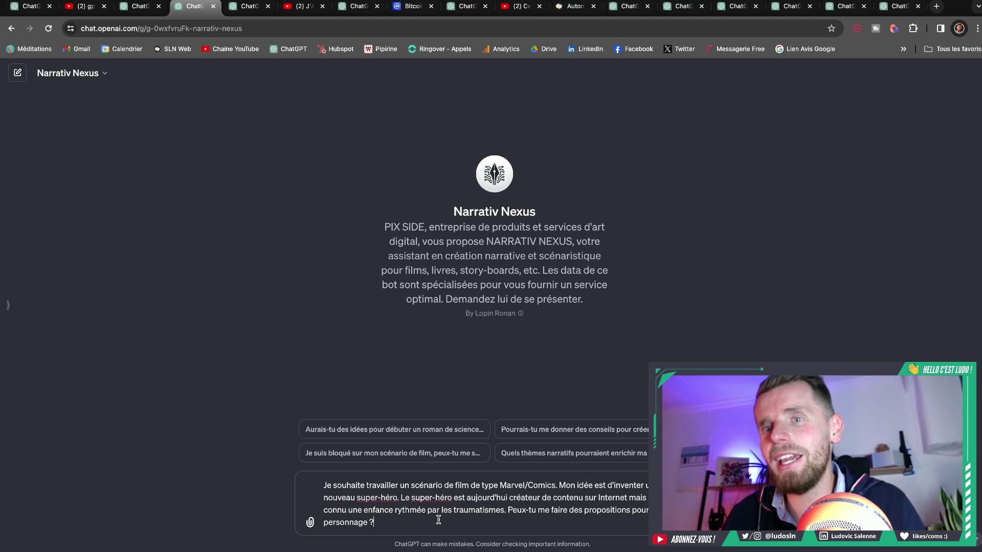
pyautogui.moveTo(449, 522); pyautogui.dragTo(326, 485)
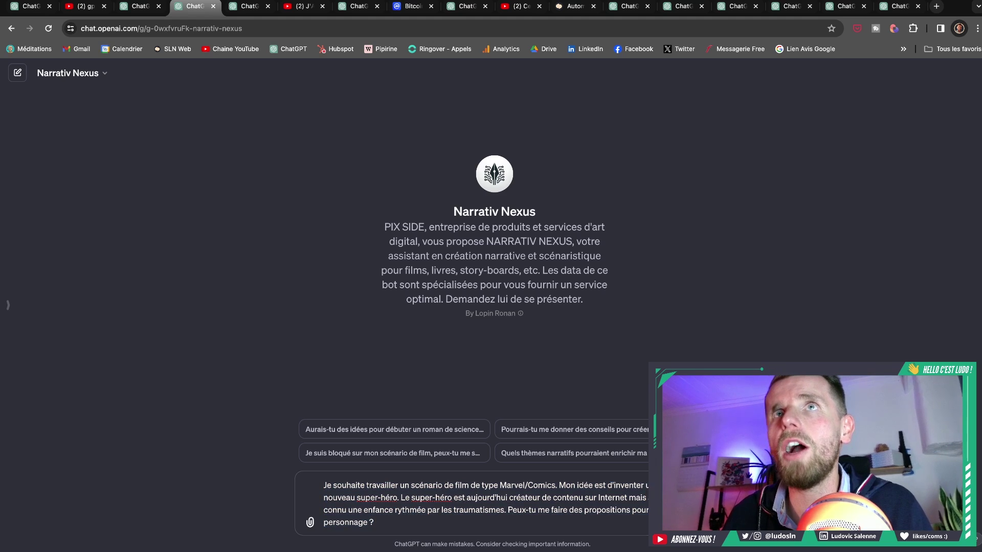
pyautogui.press('Return')
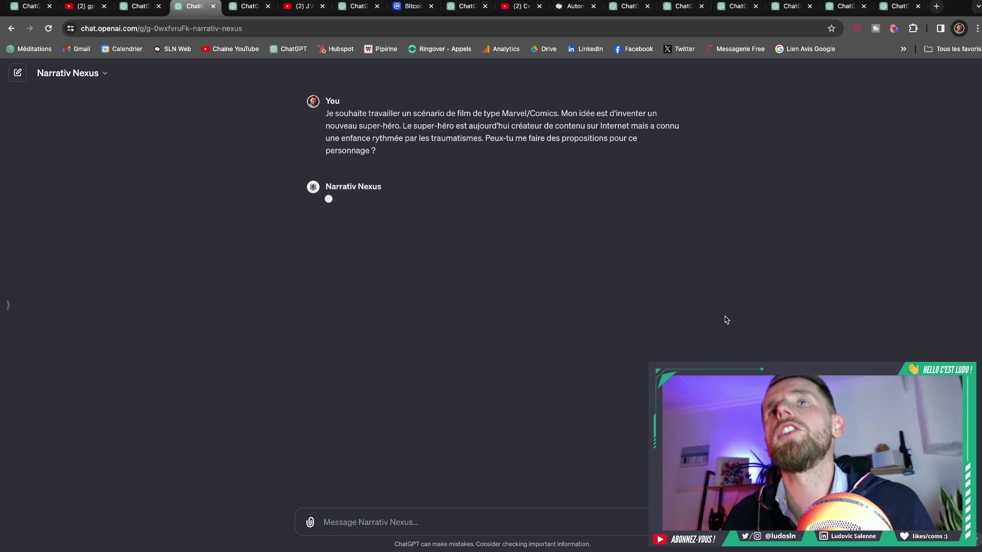
# Examine the introduction of the Narrativ Nexus reply and its first superhero idea, "Origine des Pouvoirs"
pyautogui.moveTo(326, 200); pyautogui.dragTo(622, 200)
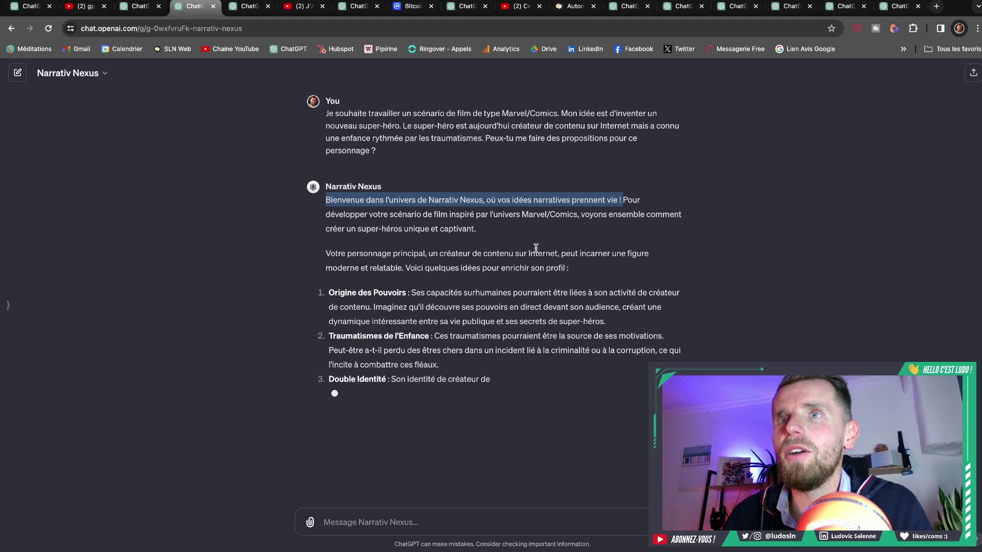
pyautogui.doubleClick(351, 229)
pyautogui.moveTo(351, 229); pyautogui.dragTo(391, 229)
pyautogui.moveTo(406, 229); pyautogui.dragTo(485, 233)
pyautogui.click(485, 233)
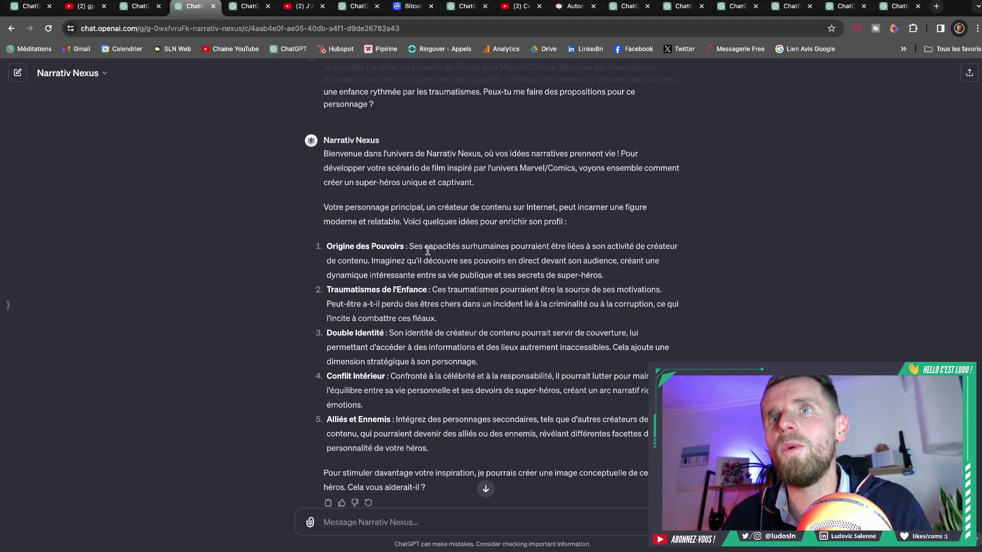
pyautogui.moveTo(338, 246); pyautogui.dragTo(366, 264)
pyautogui.click(383, 262)
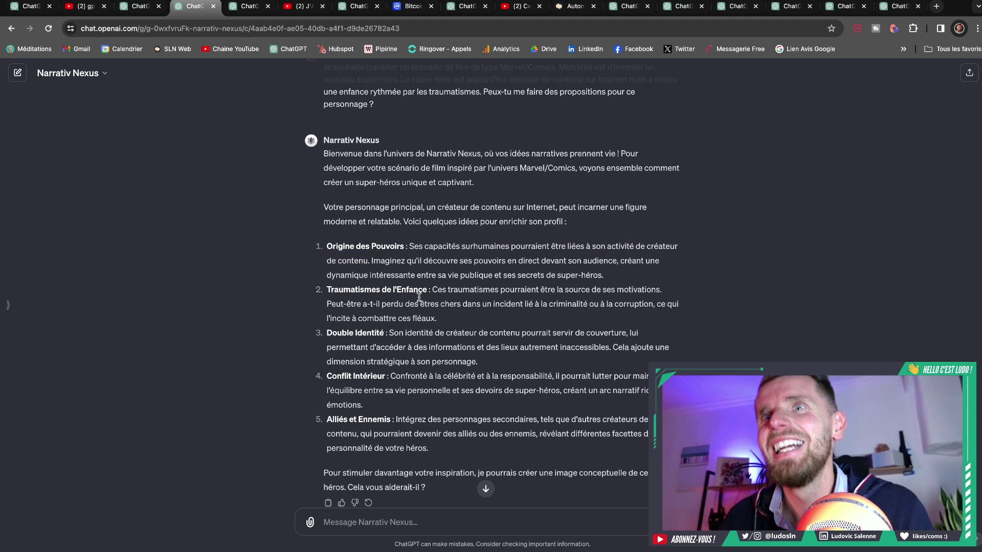
# Examine the remaining character ideas in the reply, from "Traumatismes de l'Enfance" and "Double Identité" to "Conflit Intérieur" and "Alliés et Ennemis"
pyautogui.moveTo(438, 289); pyautogui.dragTo(462, 304)
pyautogui.moveTo(387, 333); pyautogui.dragTo(622, 333)
pyautogui.moveTo(391, 347); pyautogui.dragTo(557, 348)
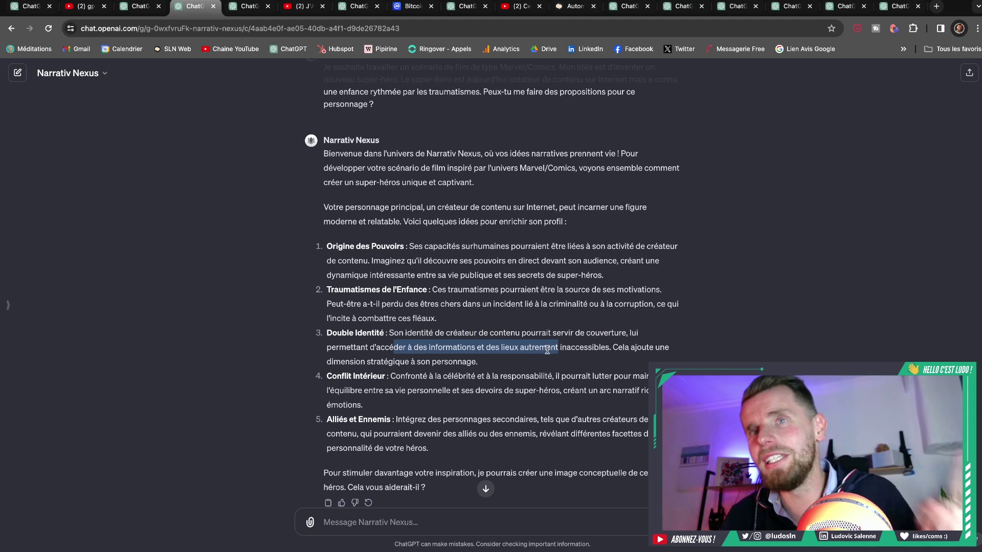
pyautogui.click(466, 358)
pyautogui.scroll(-1, 466, 361)
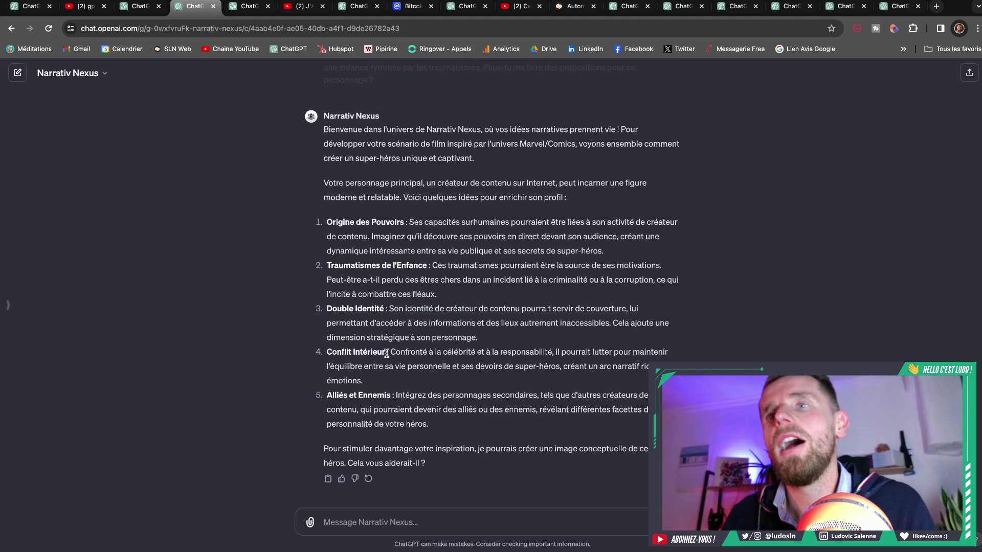
pyautogui.moveTo(396, 353); pyautogui.dragTo(408, 353)
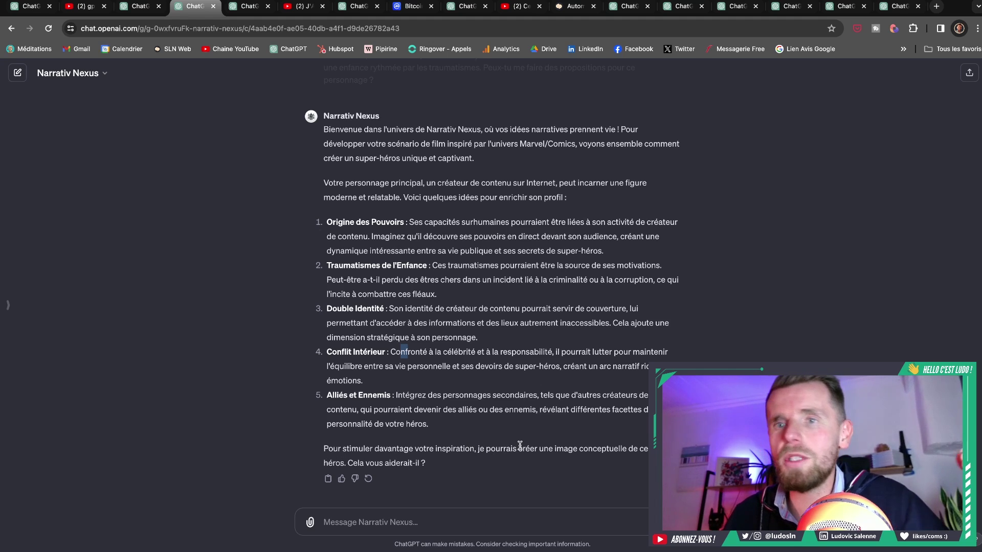
pyautogui.scroll(1, 506, 429)
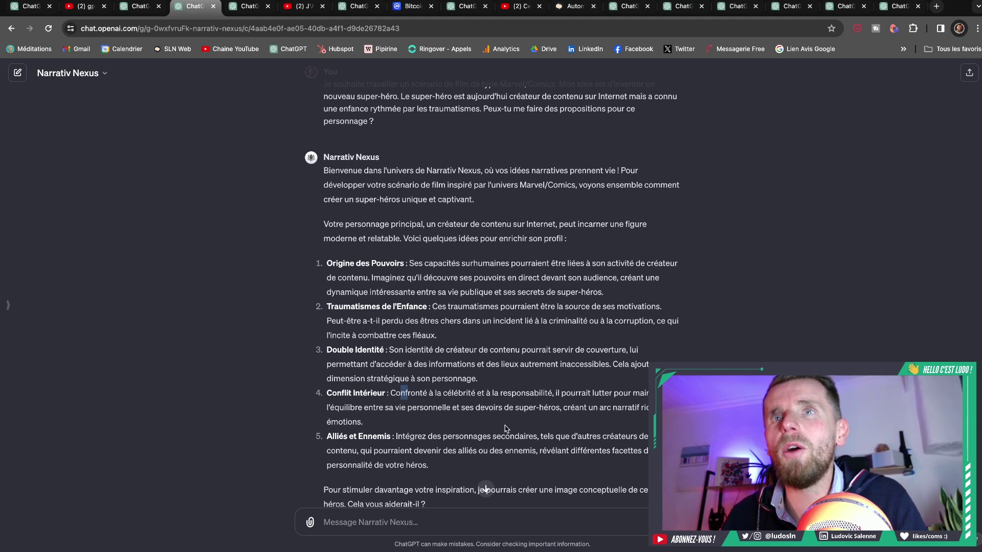
pyautogui.click(508, 428)
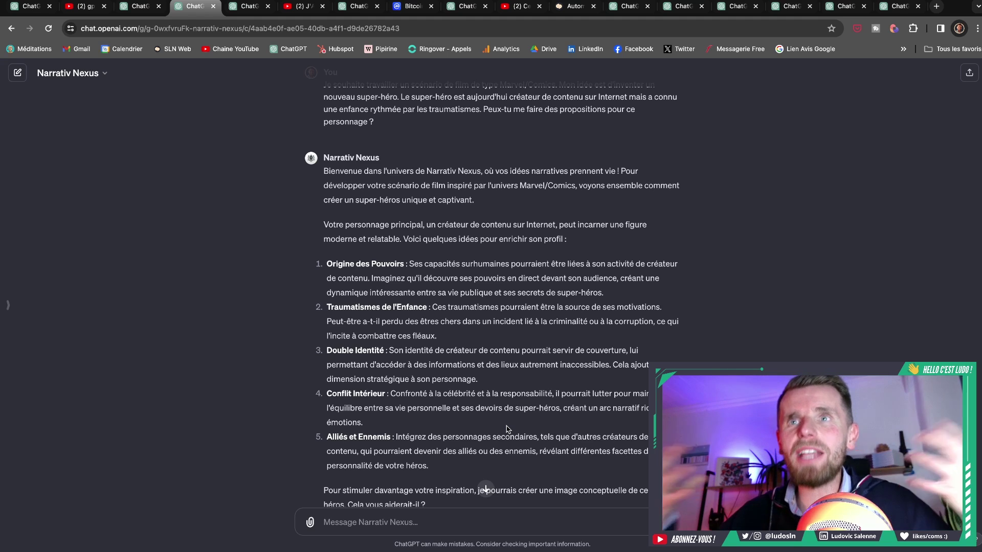
# Accept the offer of a conceptual image of the superhero by replying "Oui."
pyautogui.scroll(-2, 508, 429)
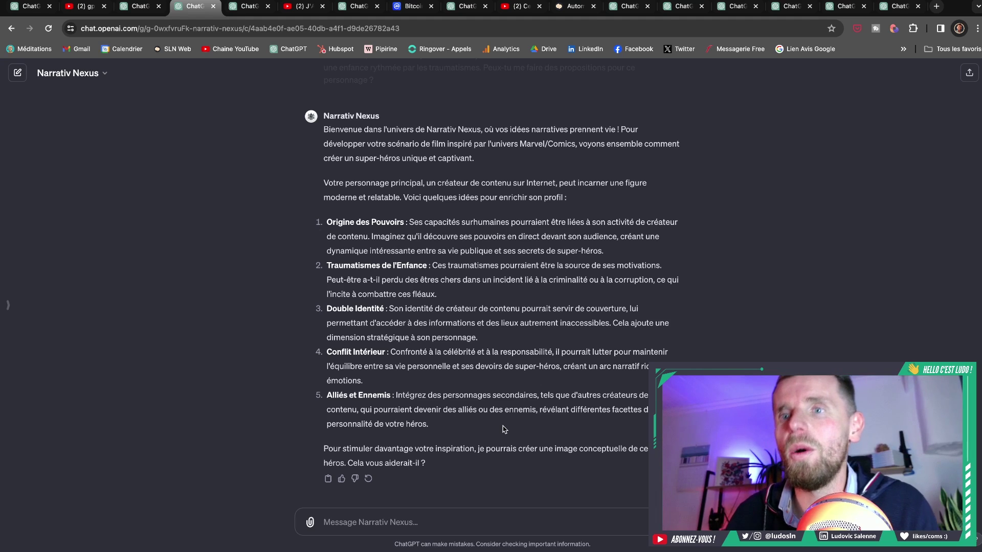
pyautogui.click(439, 520)
pyautogui.write('Oui?.')
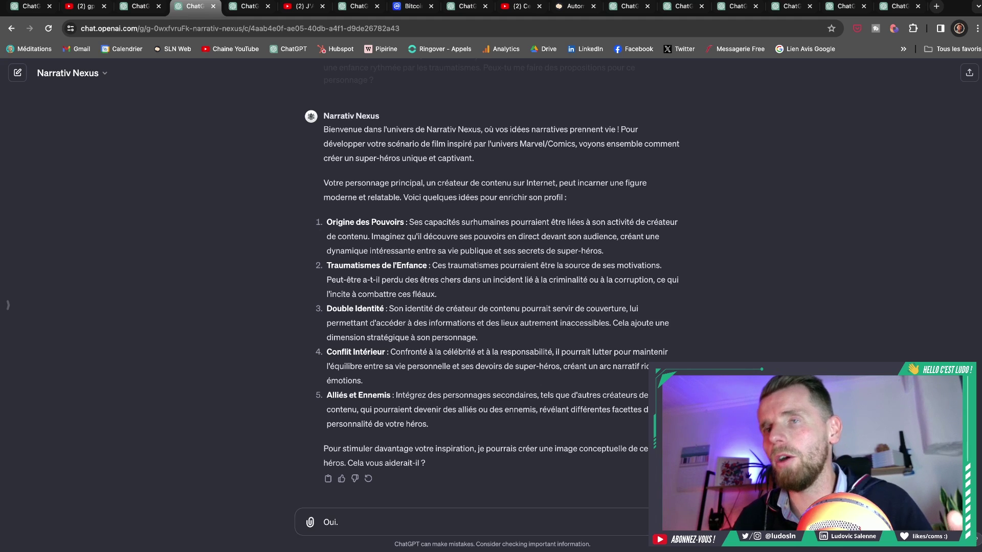
pyautogui.press('Return')
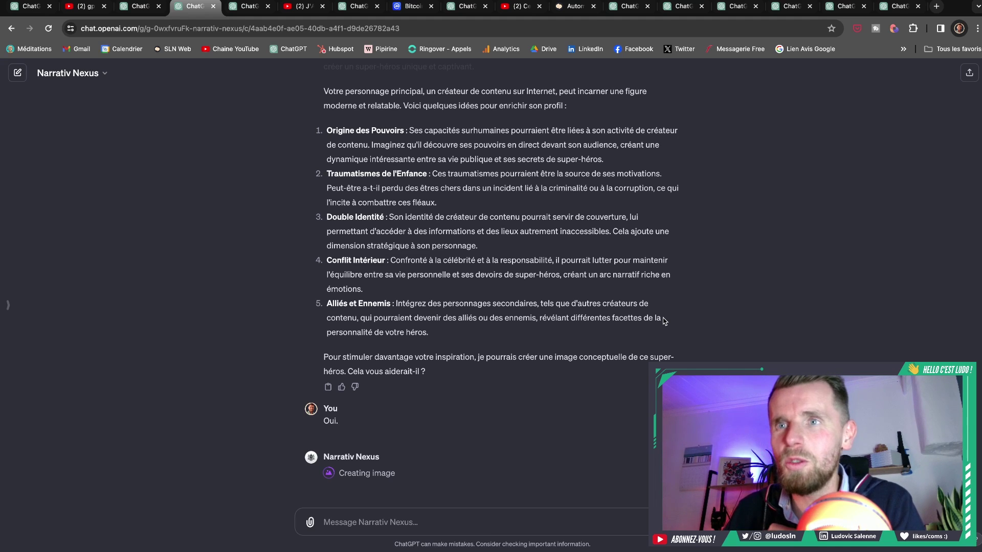
# Examine the generated superhero image and the accompanying suggestions for developing the character further
pyautogui.scroll(1, 653, 232)
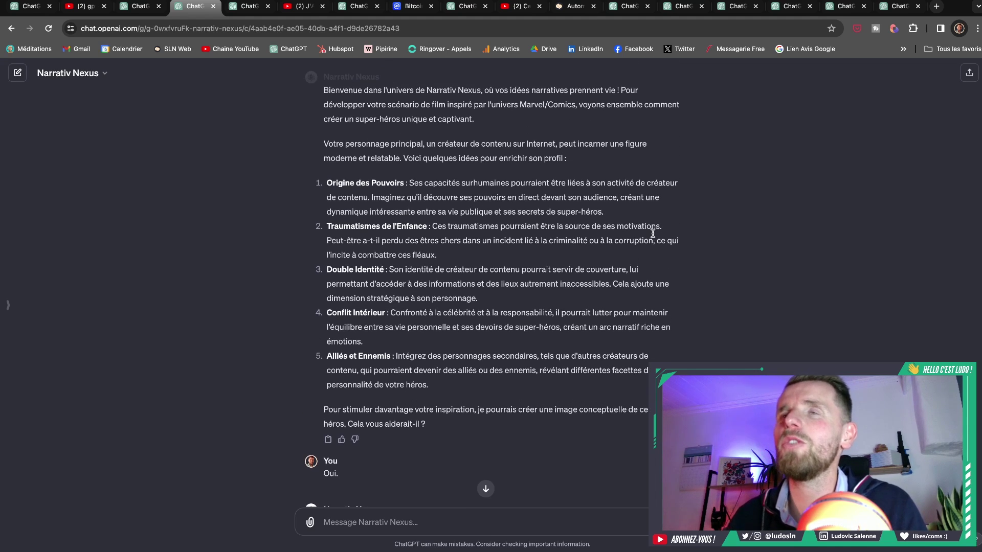
pyautogui.scroll(-1, 653, 237)
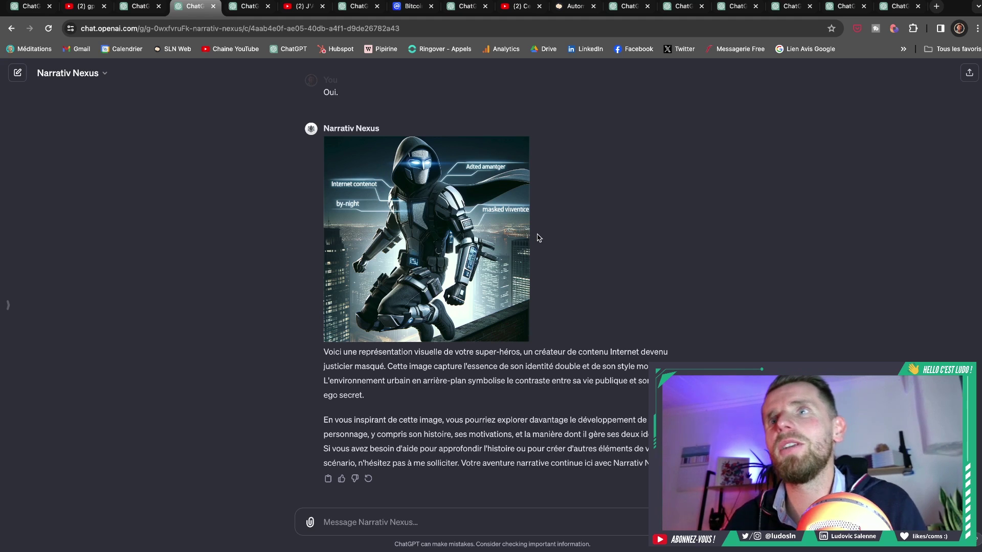
pyautogui.moveTo(509, 208)
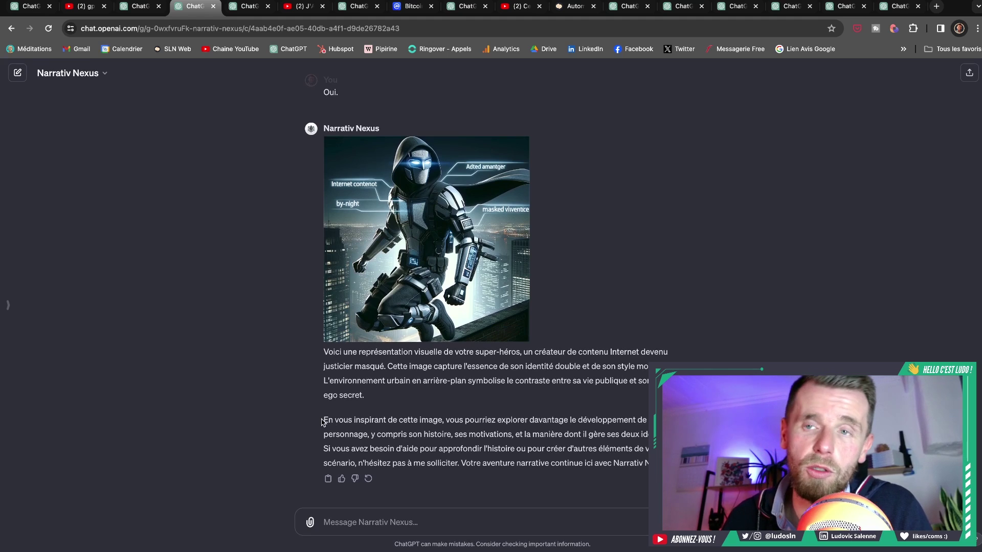
pyautogui.moveTo(323, 422); pyautogui.dragTo(365, 424)
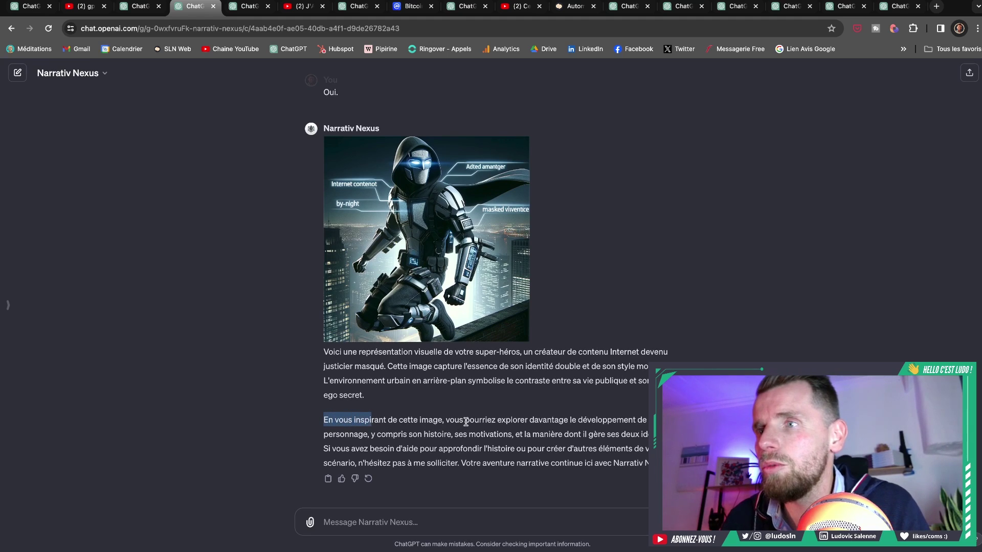
pyautogui.moveTo(465, 423); pyautogui.dragTo(408, 435)
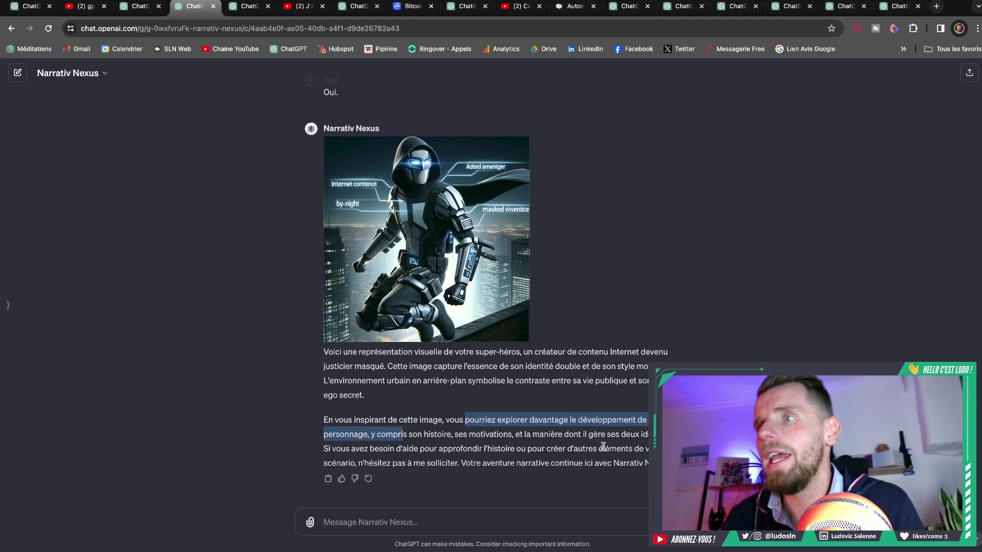
pyautogui.click(535, 495)
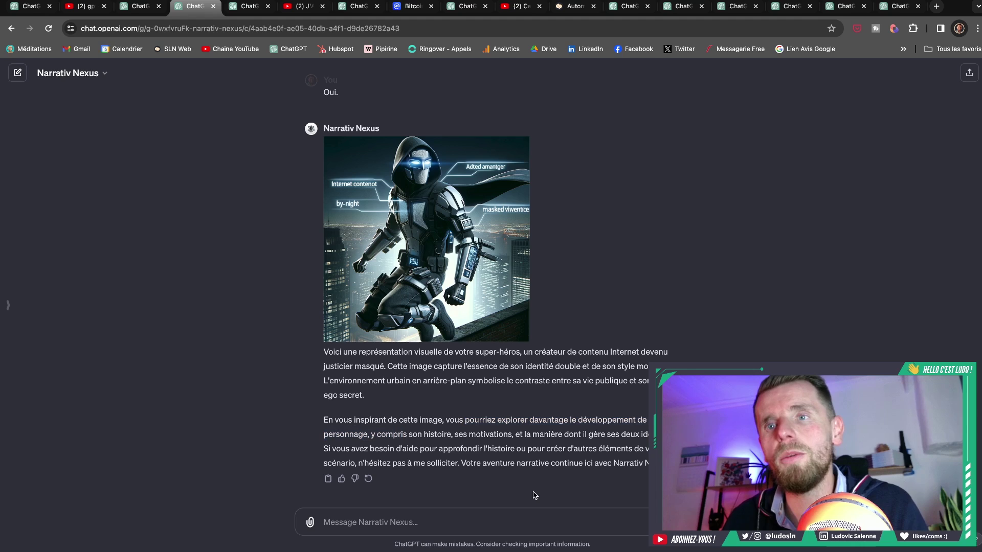
# Ask Narrativ Nexus to develop the character further with the message "Peux-tu creuser le personnage ?"
pyautogui.click(479, 518)
pyautogui.write('Peu-tu creuser le personnage?')
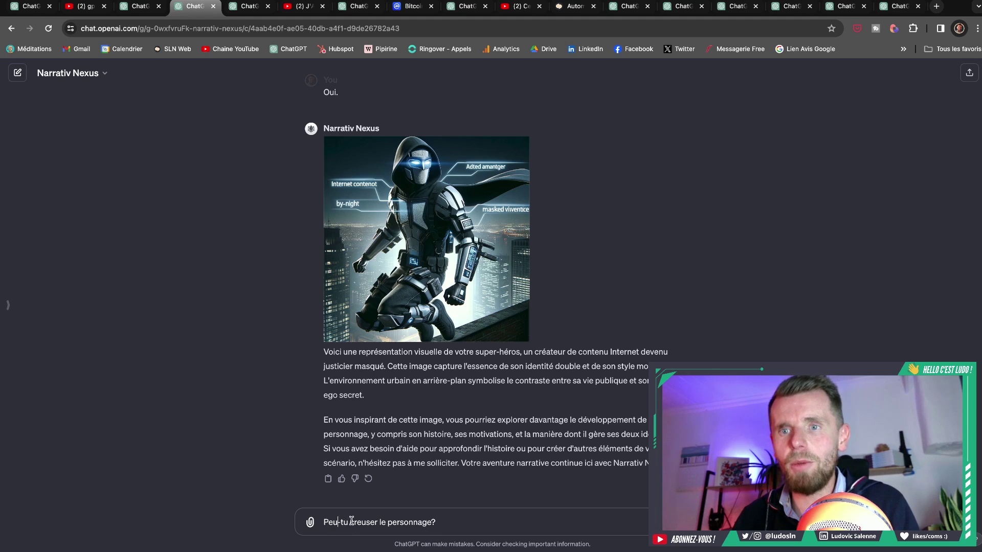
pyautogui.write('x')
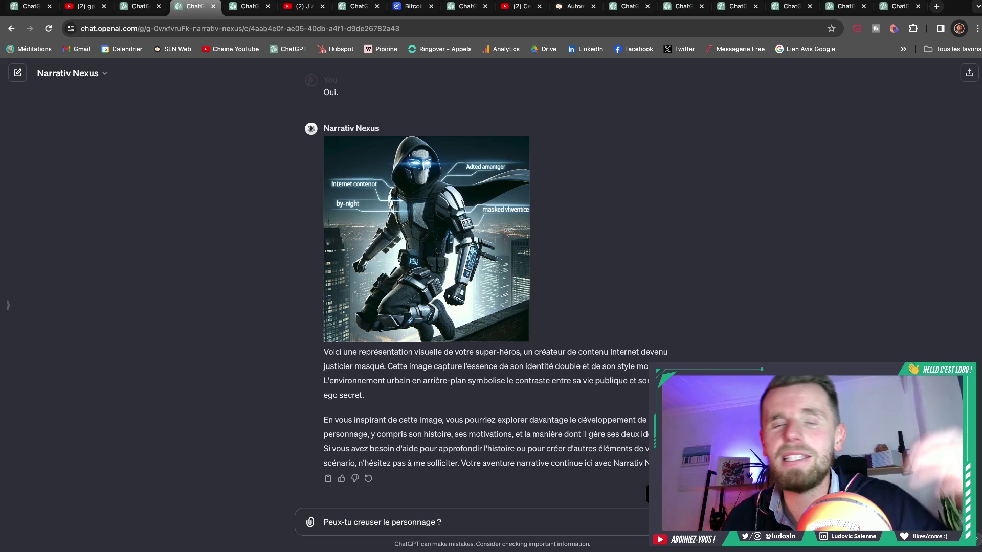
pyautogui.press('Return')
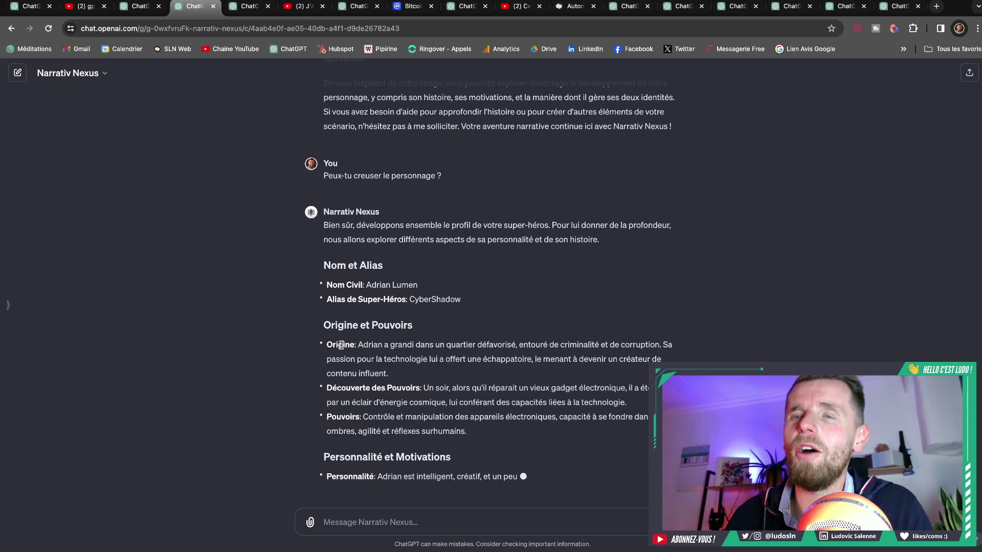
# Examine the detailed superhero profile, focusing on the character's origin, the discovery of the powers and the powers themselves
pyautogui.moveTo(359, 344); pyautogui.dragTo(415, 370)
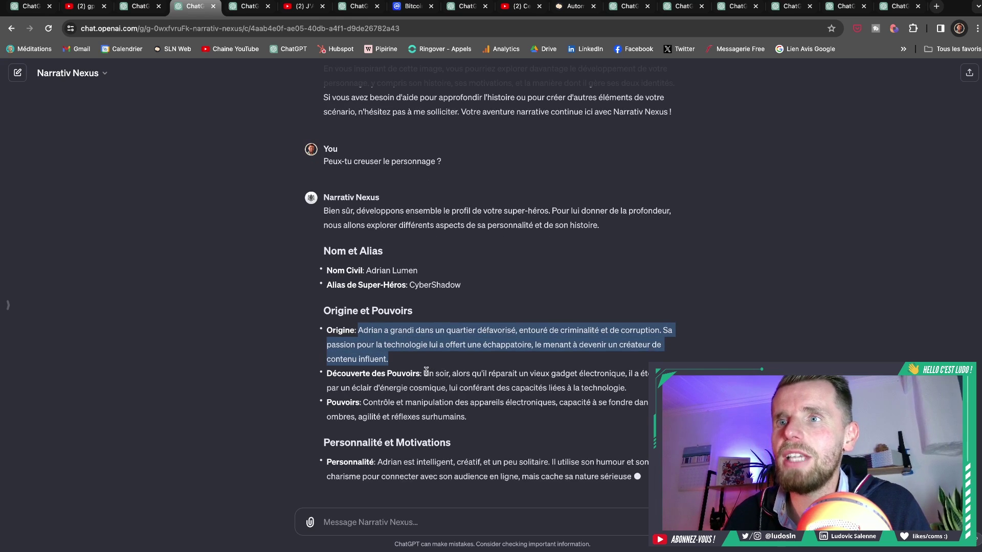
pyautogui.click(426, 372)
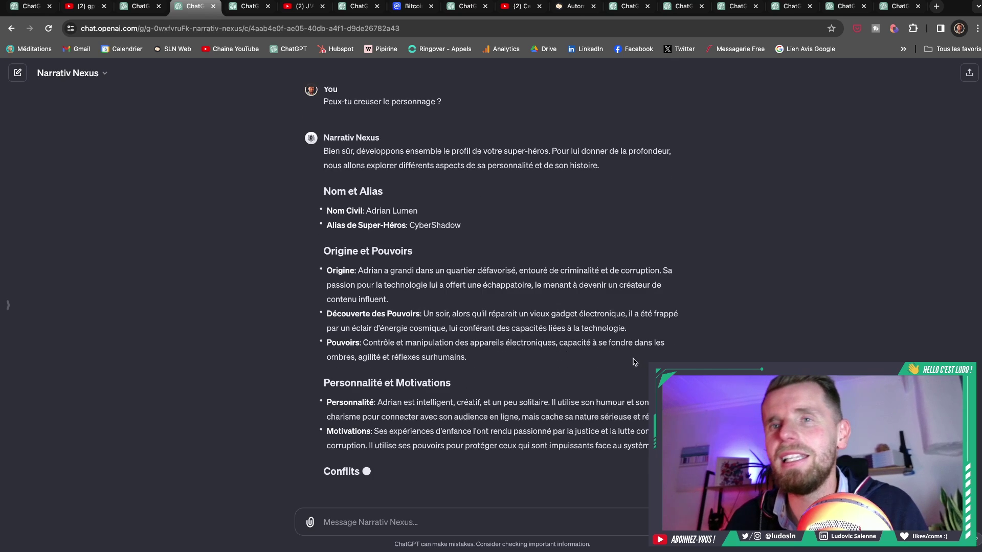
pyautogui.moveTo(368, 343); pyautogui.dragTo(481, 357)
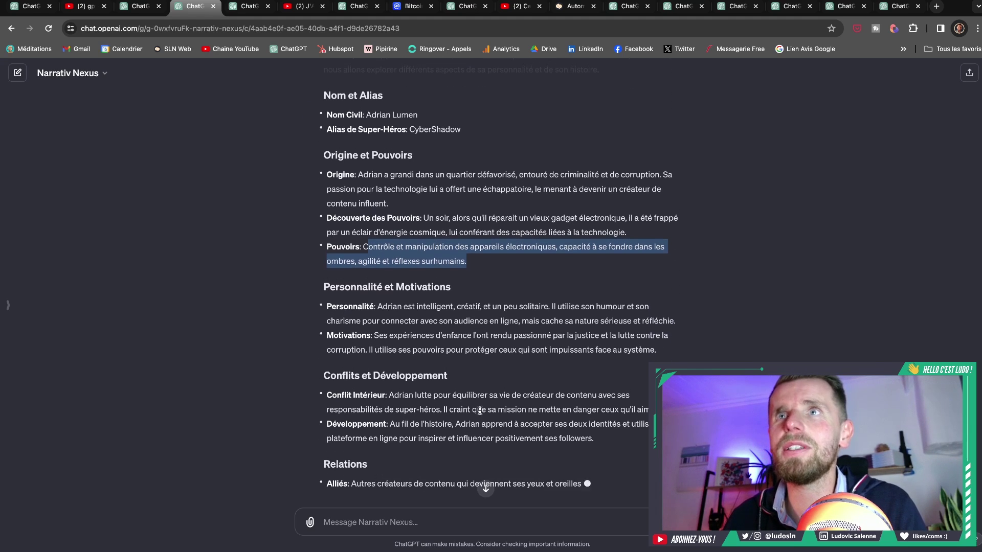
pyautogui.click(296, 313)
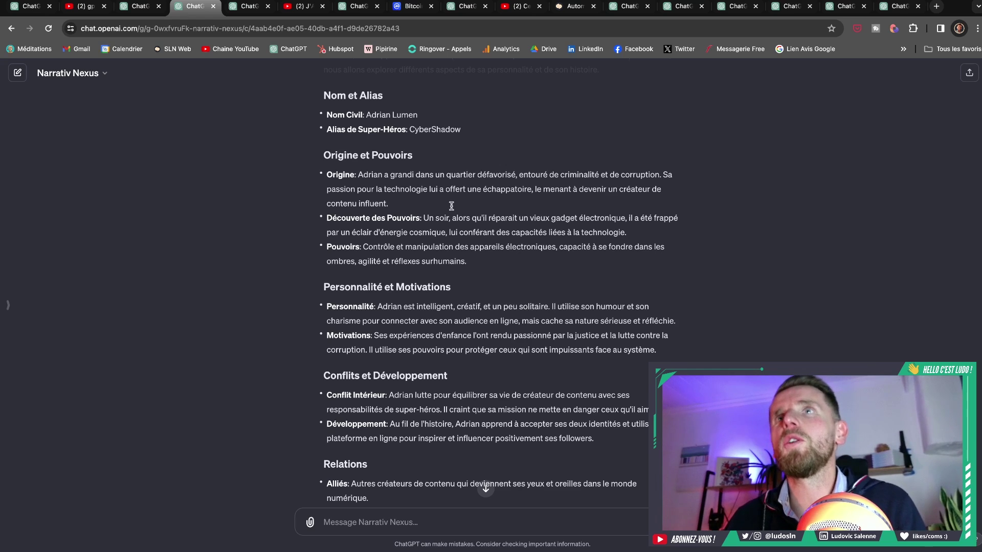
# Open the CTS trading coach GPT and examine its description, including the ICT principles and the educational purposes
pyautogui.click(348, 6)
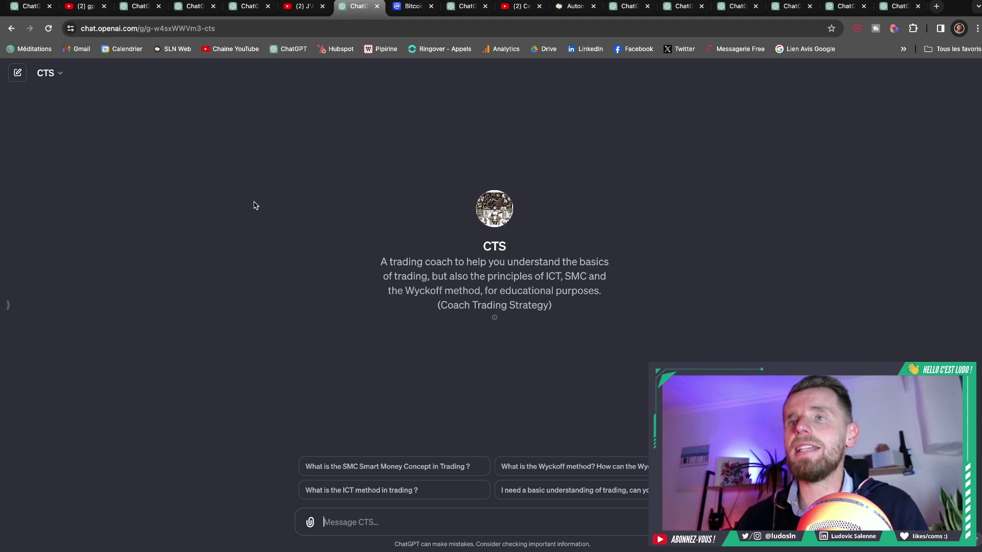
pyautogui.moveTo(439, 310); pyautogui.dragTo(541, 305)
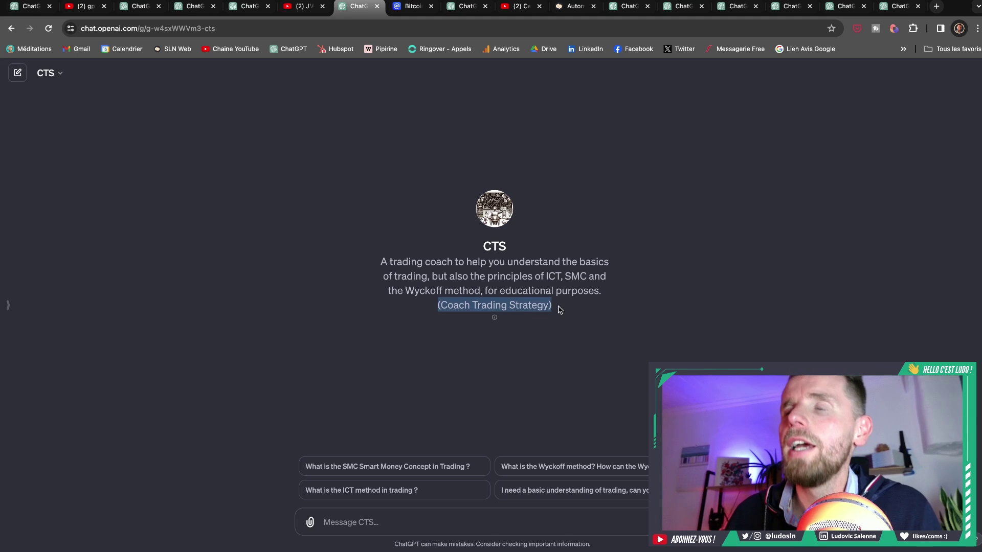
pyautogui.click(573, 333)
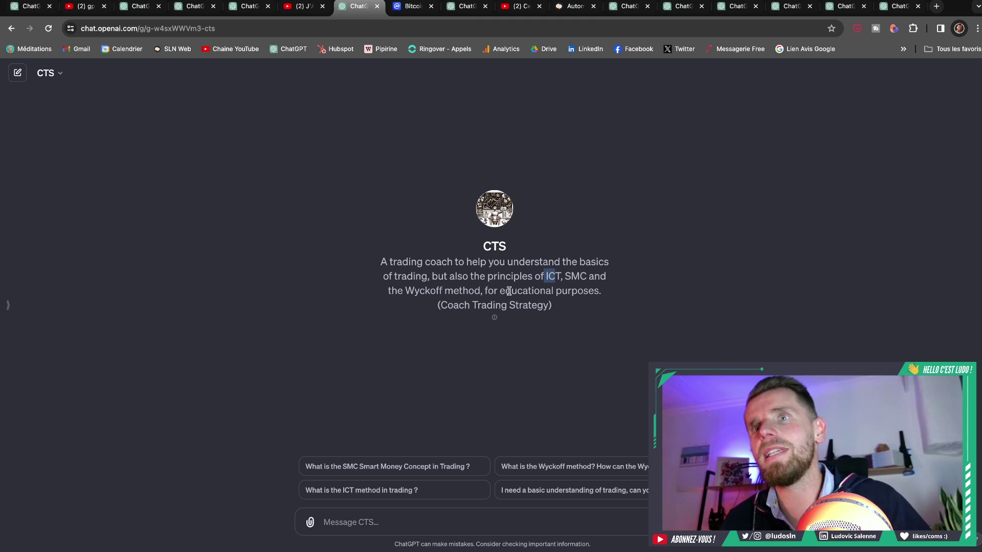
pyautogui.click(462, 362)
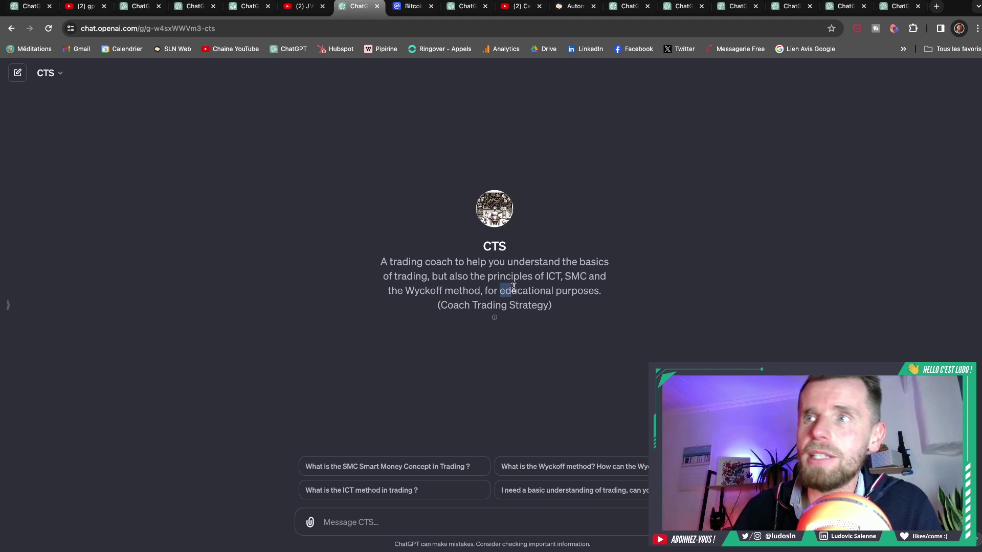
pyautogui.moveTo(513, 288); pyautogui.dragTo(599, 290)
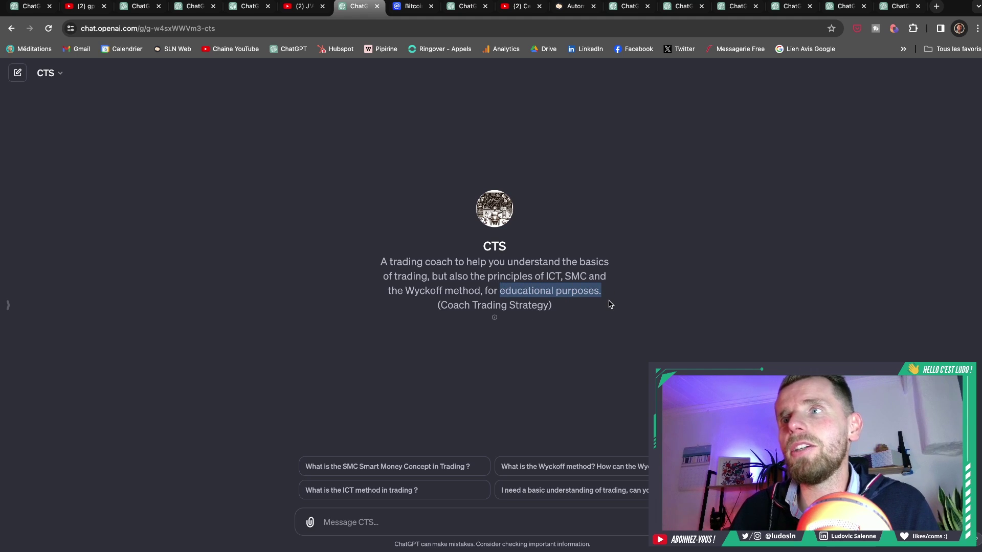
pyautogui.click(610, 305)
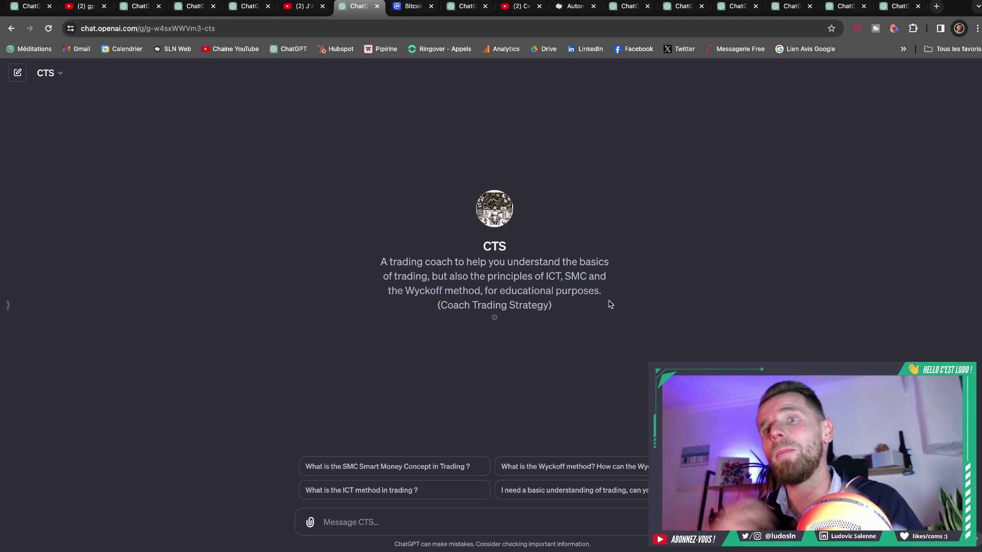
# Ask CTS in French for a Bitcoin analysis and examine the conclusion of its reply
pyautogui.click(435, 531)
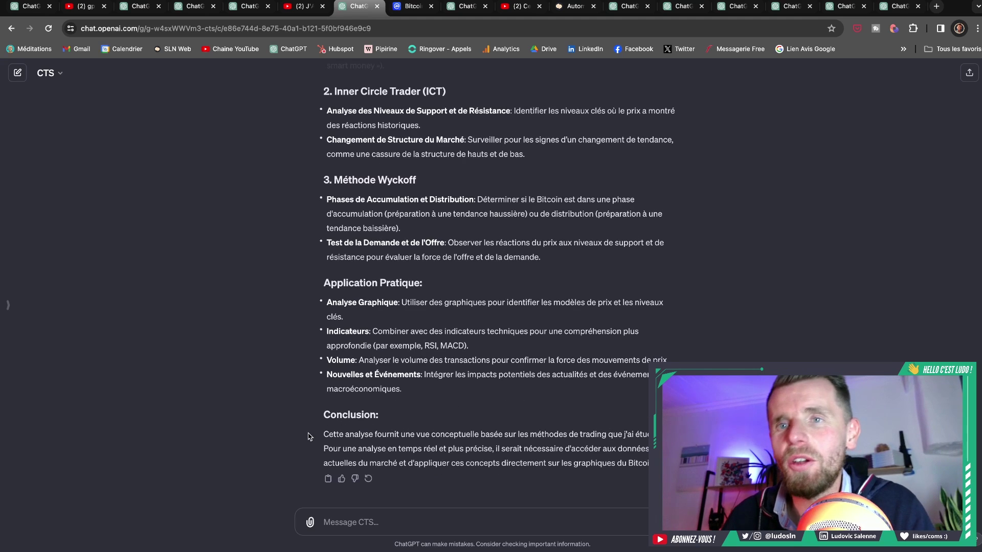
pyautogui.moveTo(333, 435); pyautogui.dragTo(487, 445)
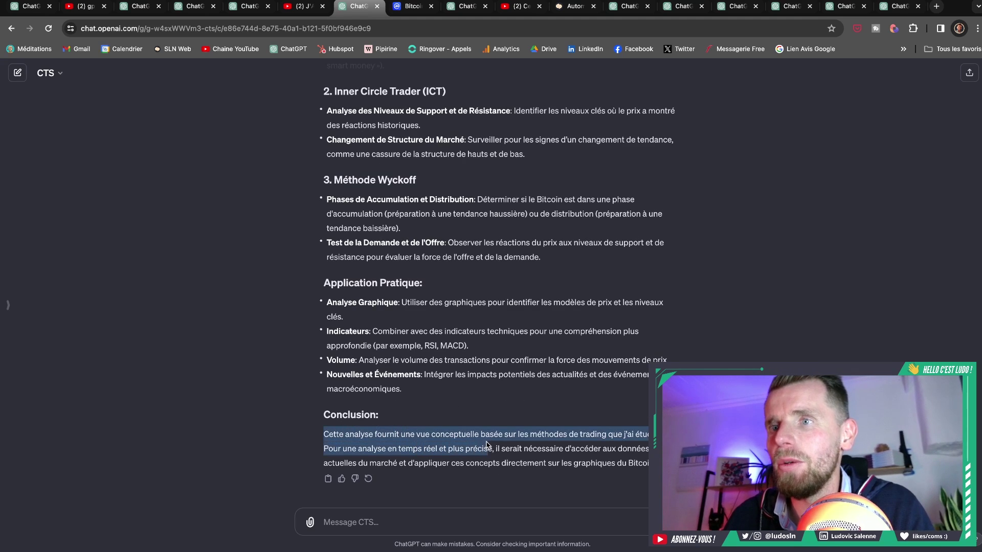
pyautogui.click(537, 440)
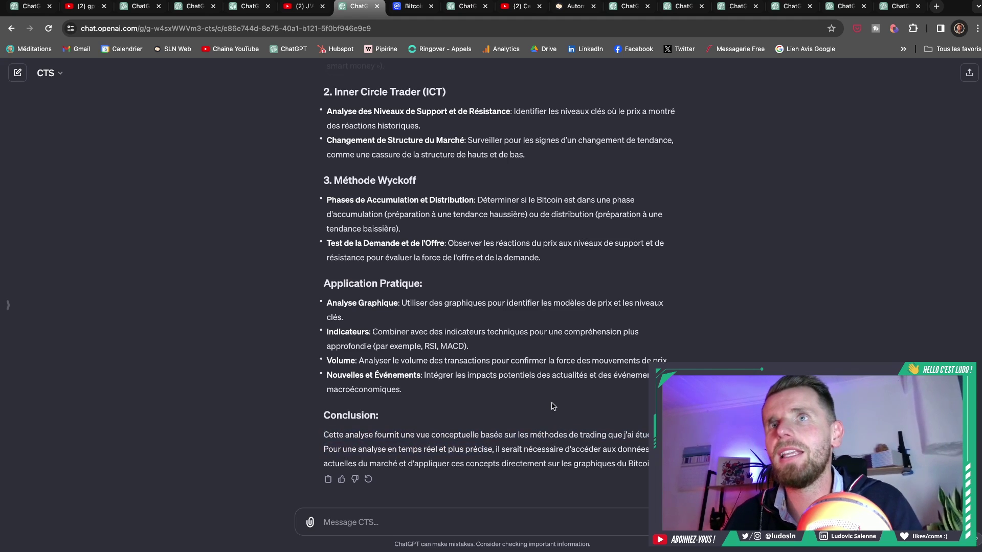
pyautogui.scroll(1, 556, 416)
pyautogui.scroll(-1, 560, 422)
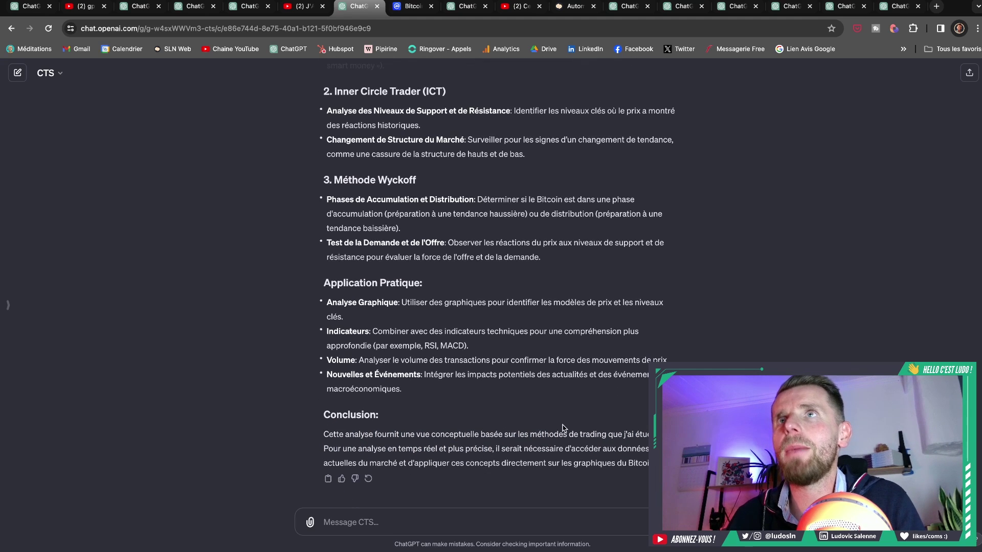
# Send CTS a screenshot of CoinMarketCap's Bitcoin chart with the message "Peux-tu analyser cette courbe du Bitcoin en fonction de tous les points que tu viens d'aborder ?"
pyautogui.click(411, 6)
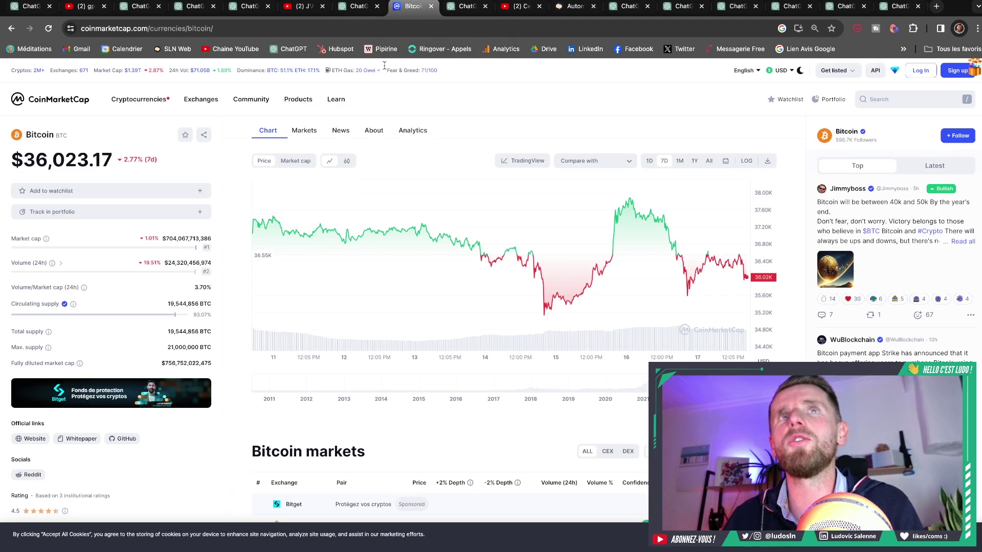
pyautogui.moveTo(254, 104)
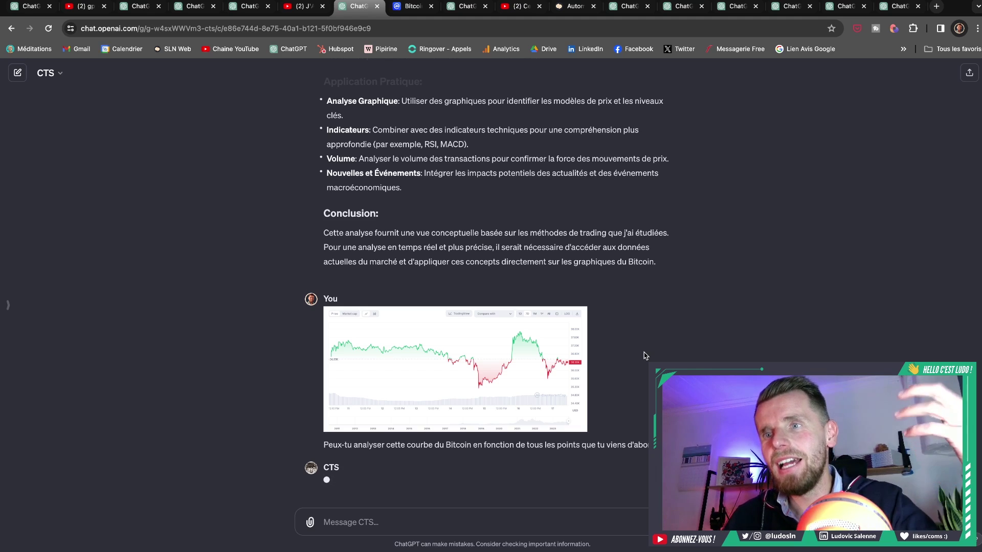
pyautogui.scroll(7, 643, 357)
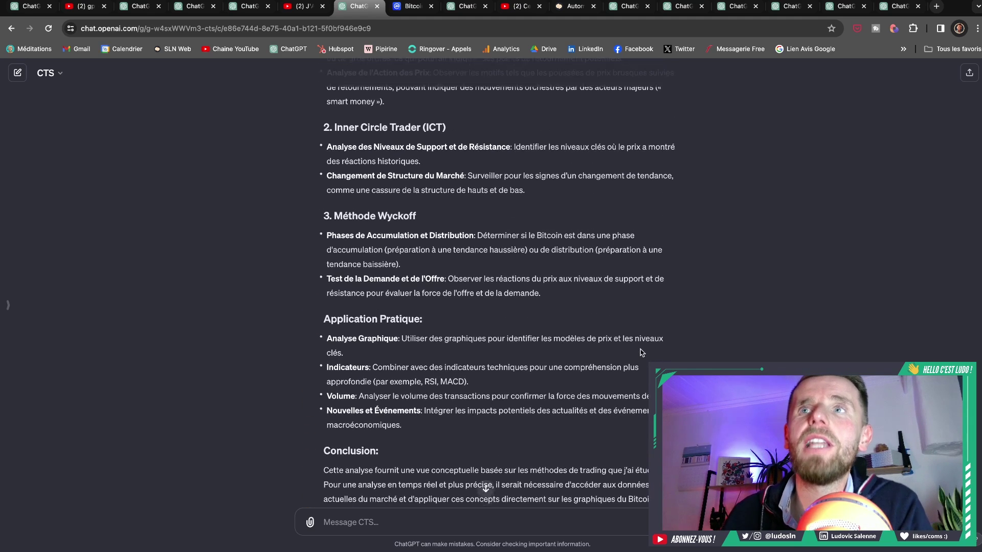
pyautogui.scroll(2, 642, 354)
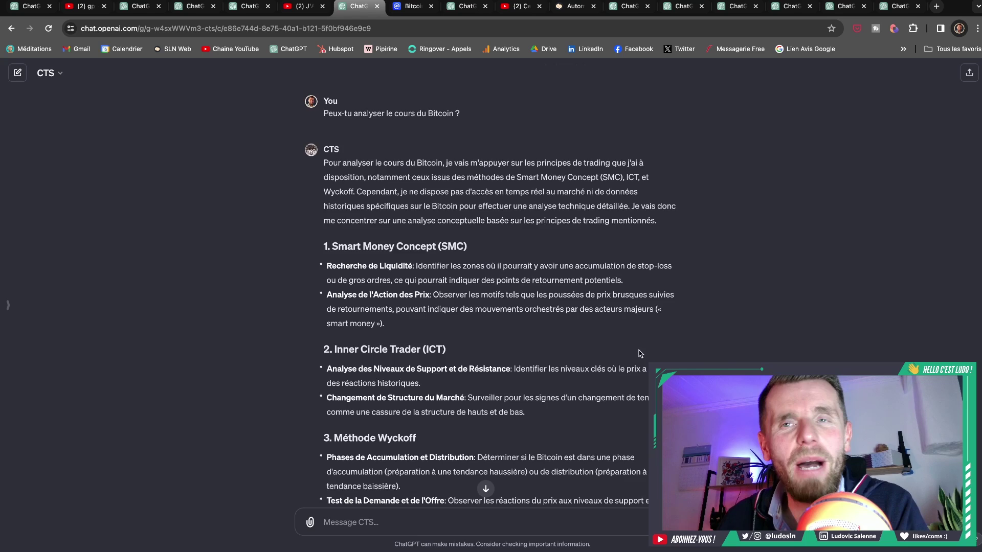
pyautogui.scroll(-10, 639, 353)
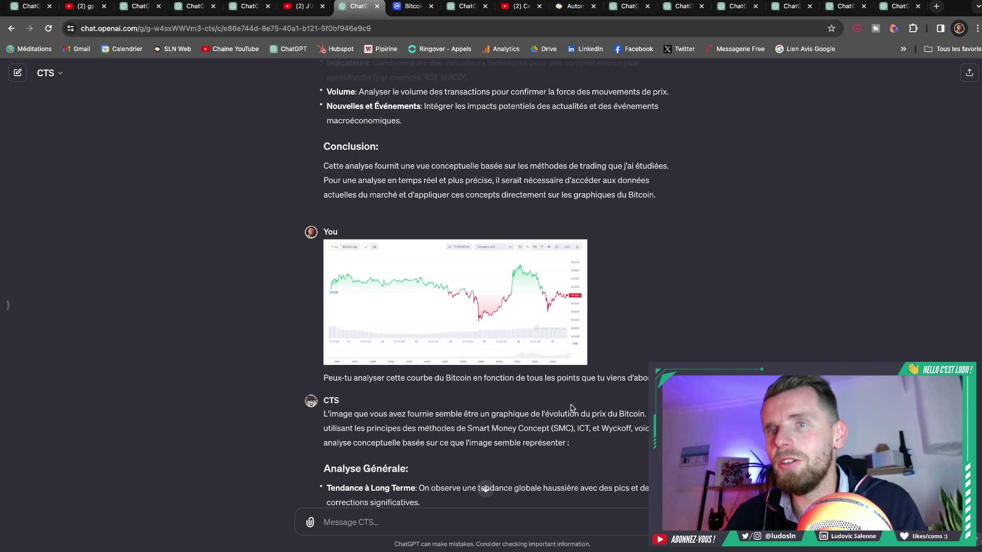
# Examine the introduction and general analysis in CTS's new reply, comparing the long-term trend with the submitted Bitcoin chart
pyautogui.moveTo(412, 406); pyautogui.dragTo(539, 406)
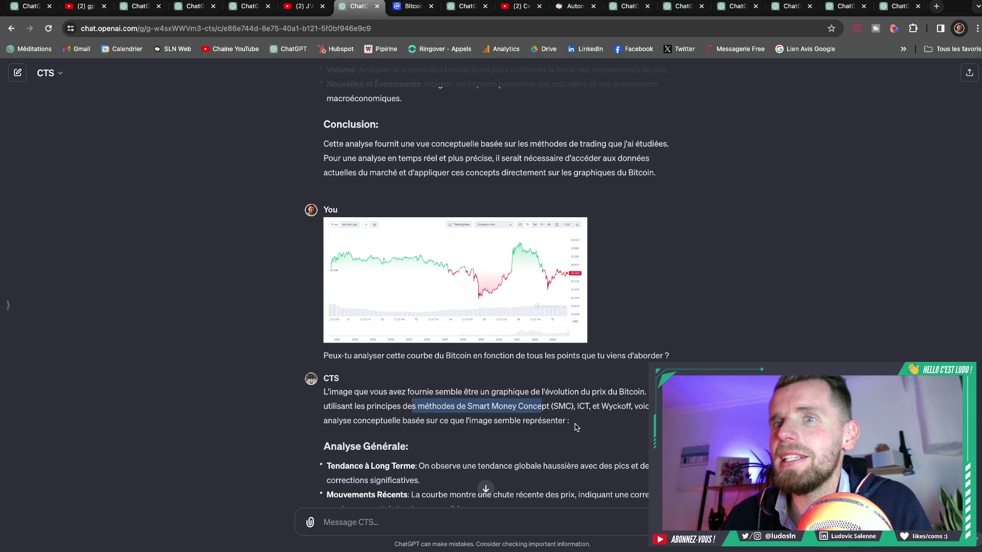
pyautogui.scroll(-5, 576, 428)
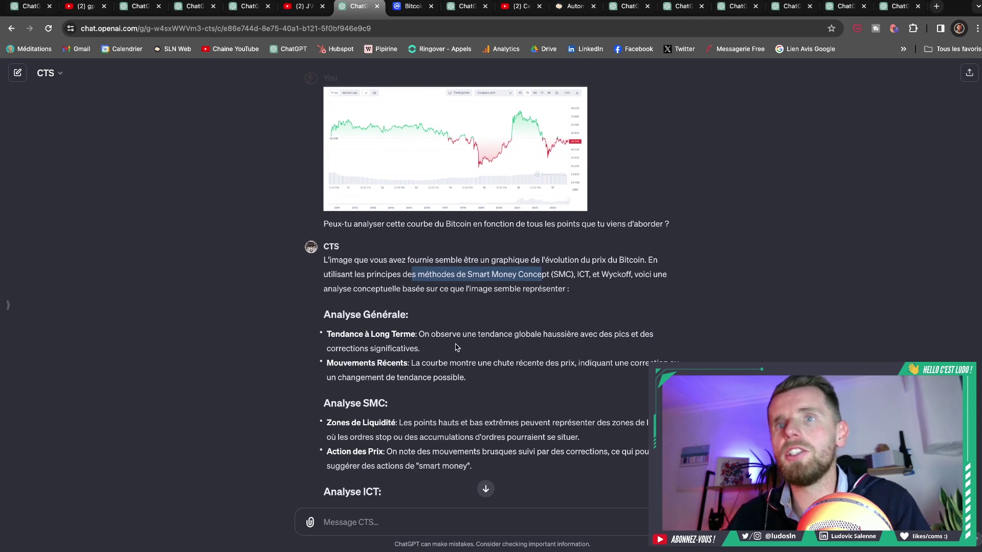
pyautogui.moveTo(419, 334); pyautogui.dragTo(648, 347)
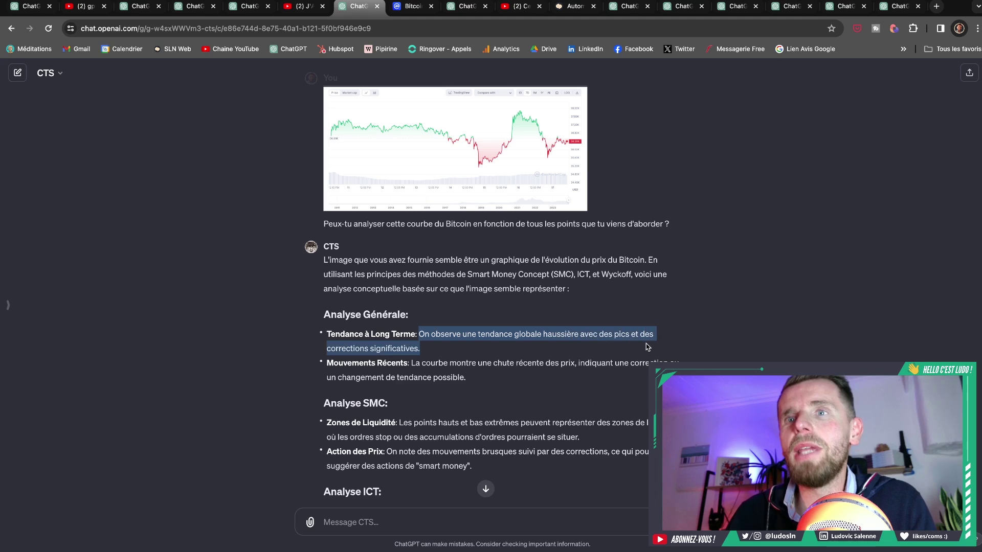
pyautogui.scroll(1, 573, 356)
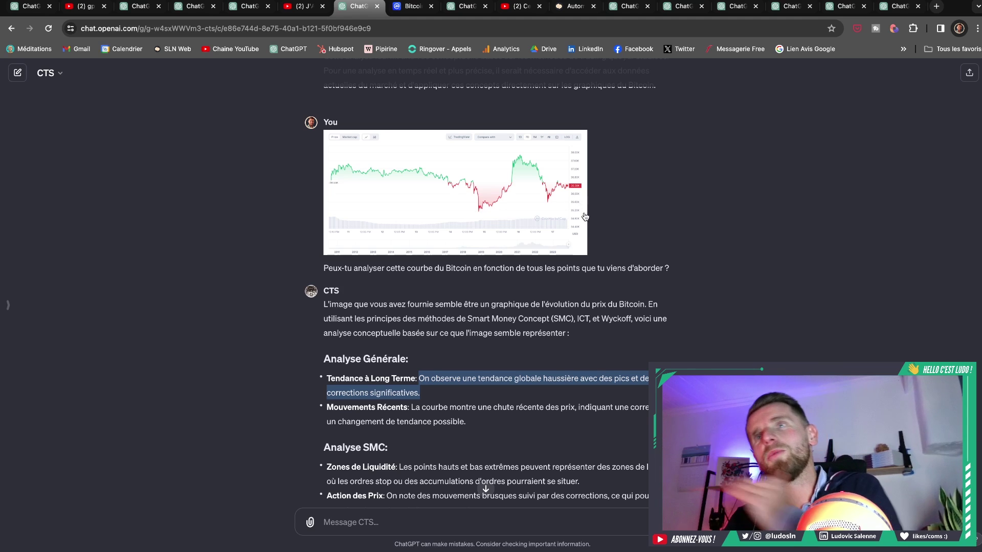
pyautogui.click(513, 367)
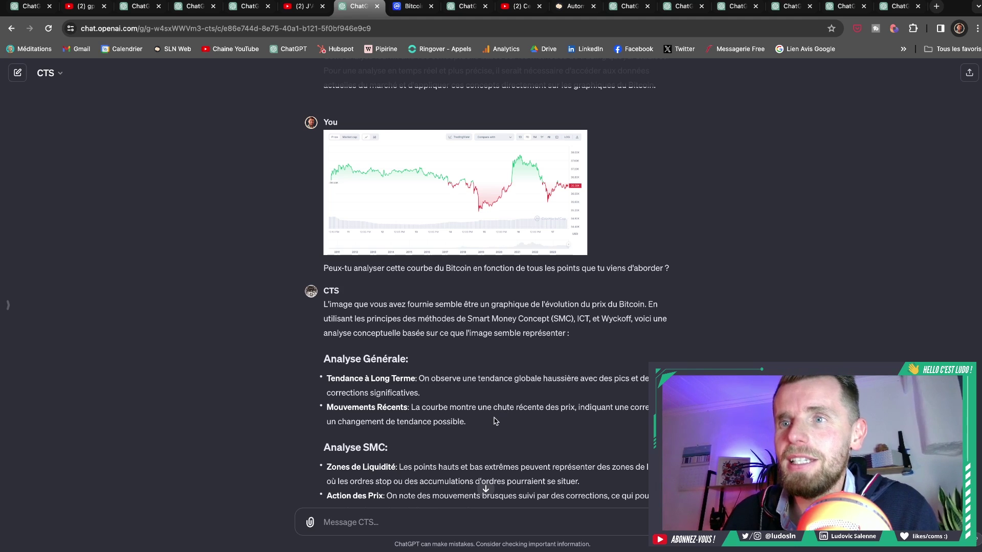
# Examine the SMC, ICT and Wyckoff sections of the chart analysis, then the key points to watch and the cautions
pyautogui.scroll(-3, 494, 422)
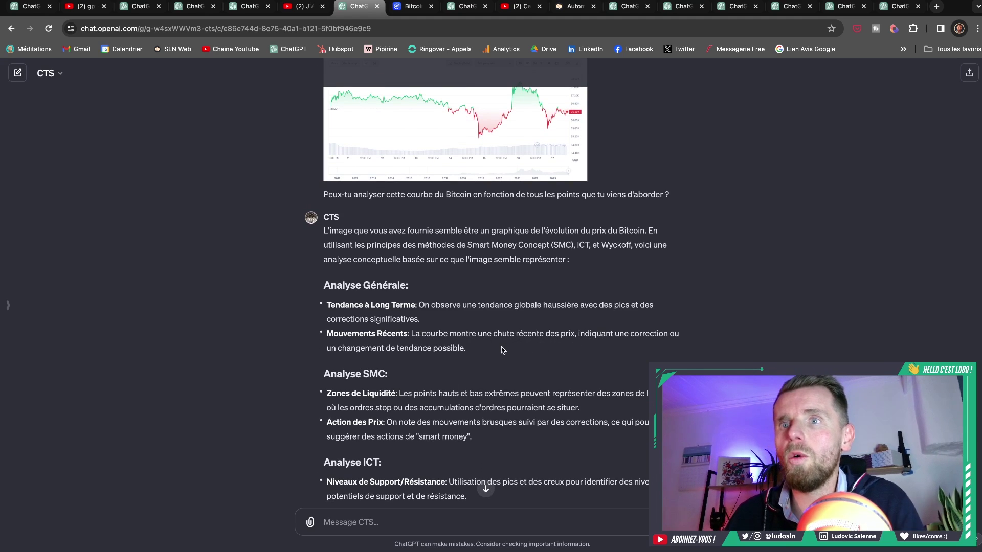
pyautogui.scroll(-4, 498, 352)
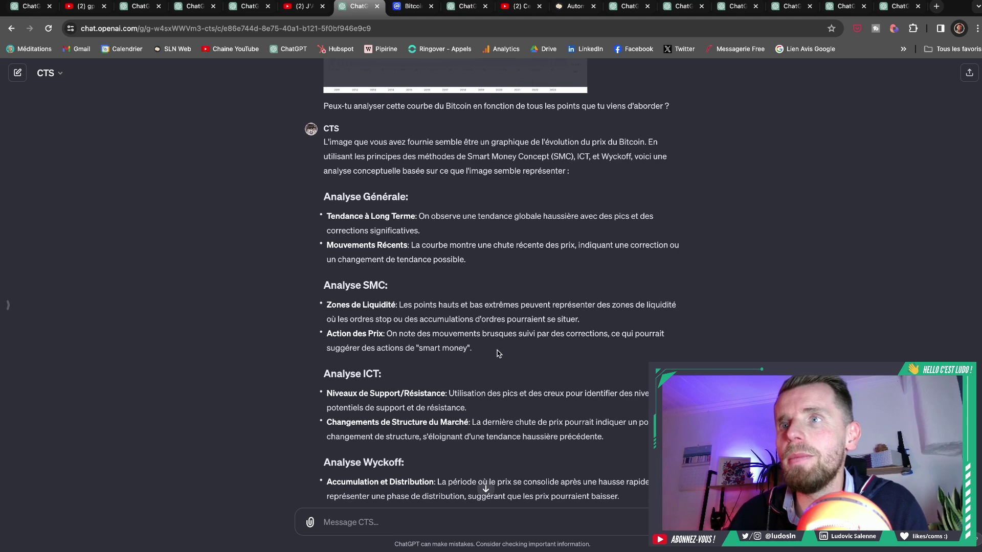
pyautogui.scroll(-2, 399, 337)
pyautogui.scroll(-1, 400, 337)
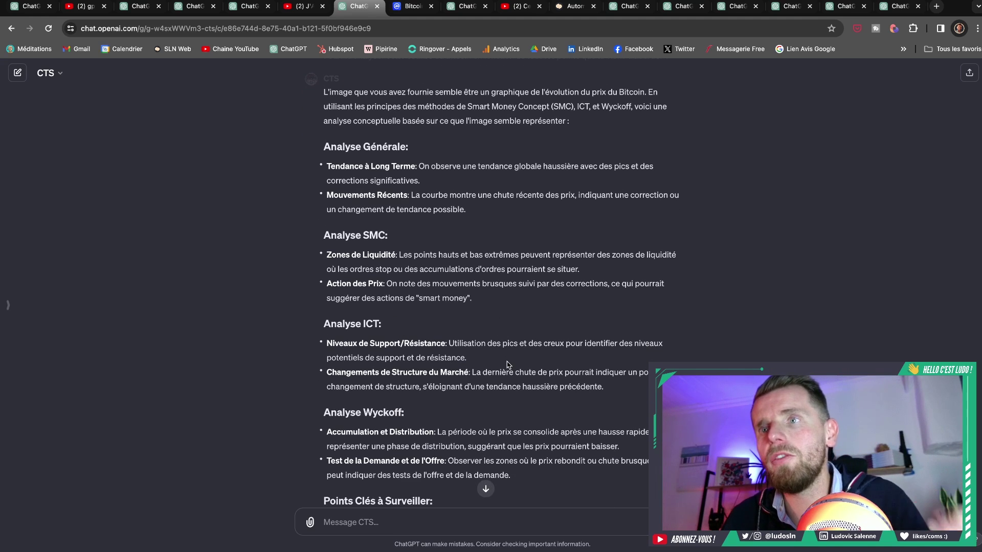
pyautogui.scroll(-3, 506, 364)
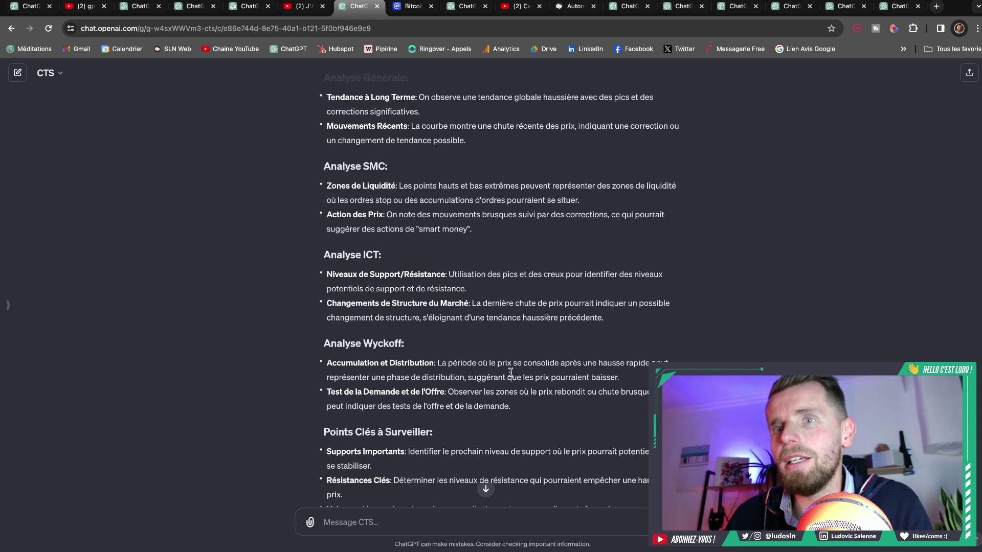
pyautogui.scroll(-5, 511, 372)
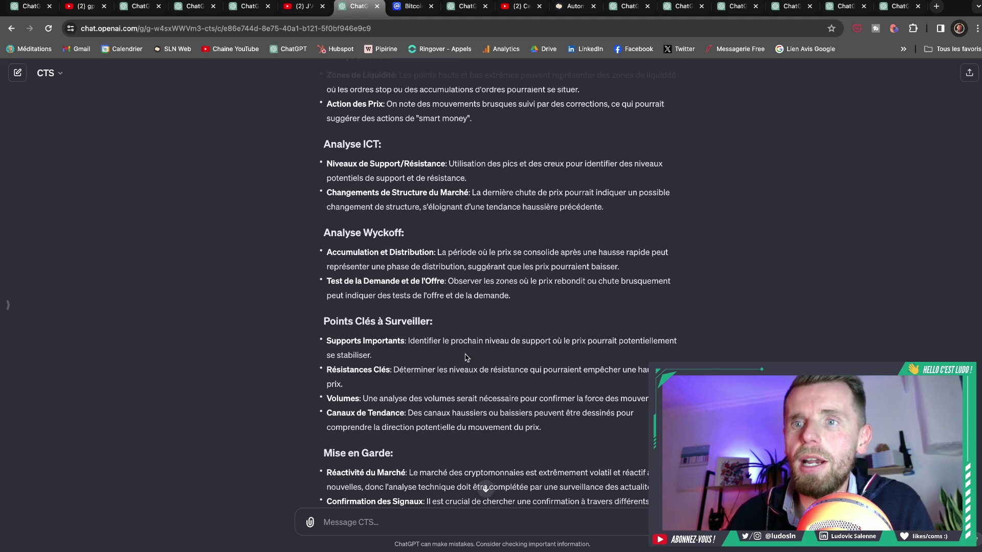
pyautogui.scroll(-5, 467, 358)
# Review CTS's chart analysis again alongside the submitted chart and the practical application and conclusion of the earlier reply
pyautogui.scroll(6, 492, 385)
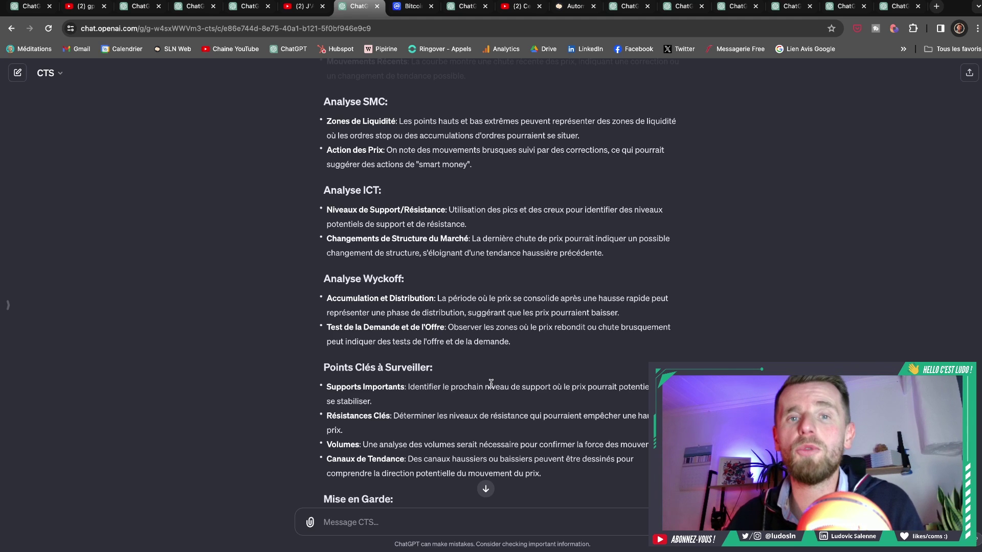
pyautogui.scroll(4, 491, 384)
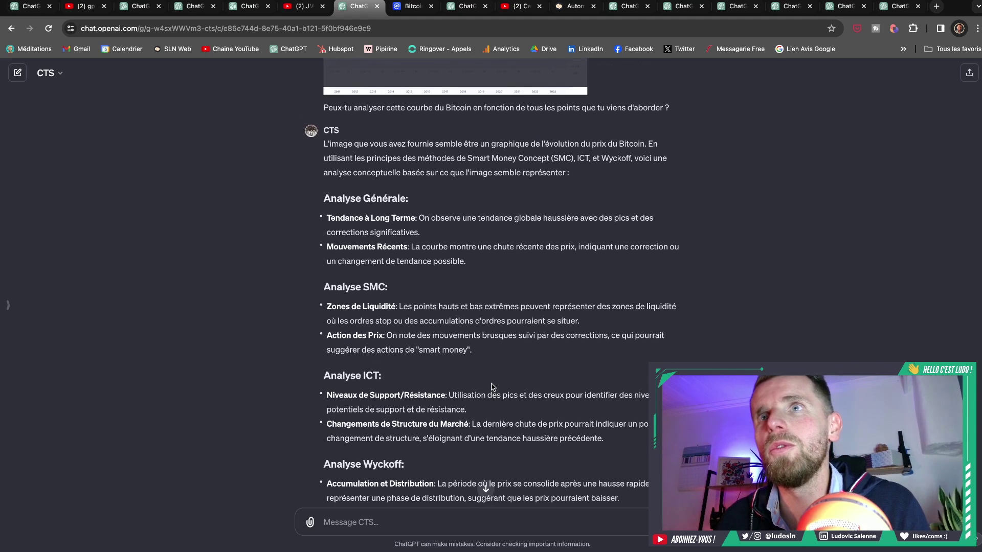
pyautogui.scroll(8, 491, 387)
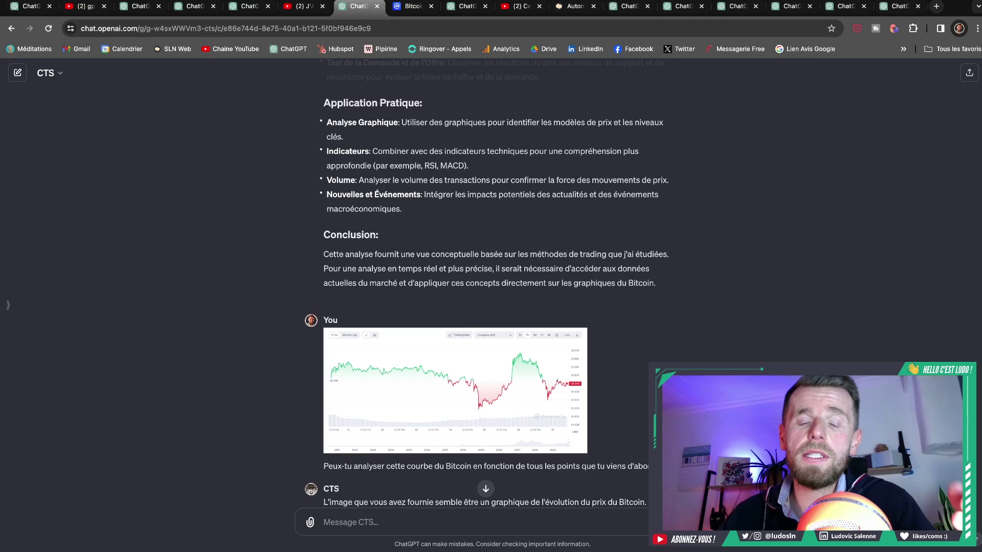
pyautogui.scroll(-10, 491, 287)
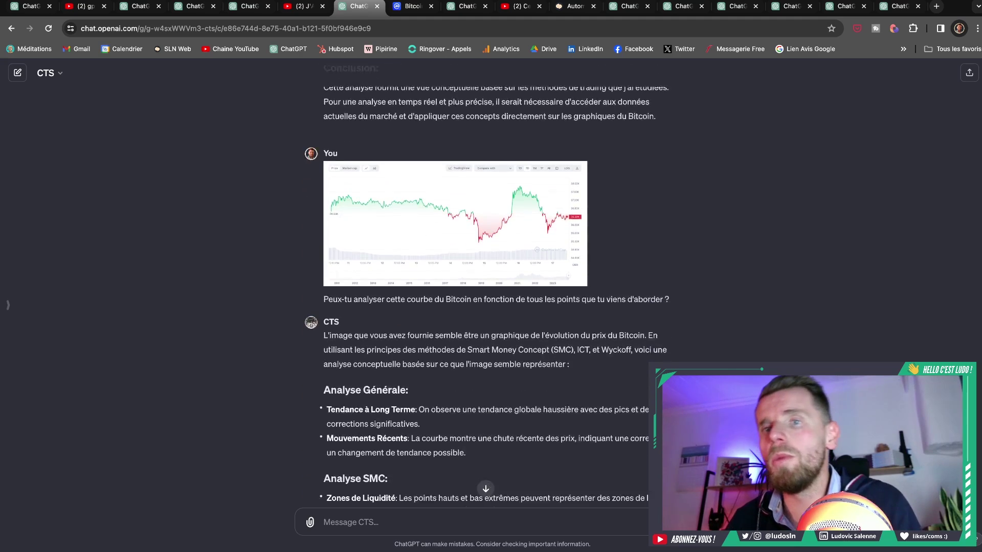
pyautogui.scroll(-5, 492, 287)
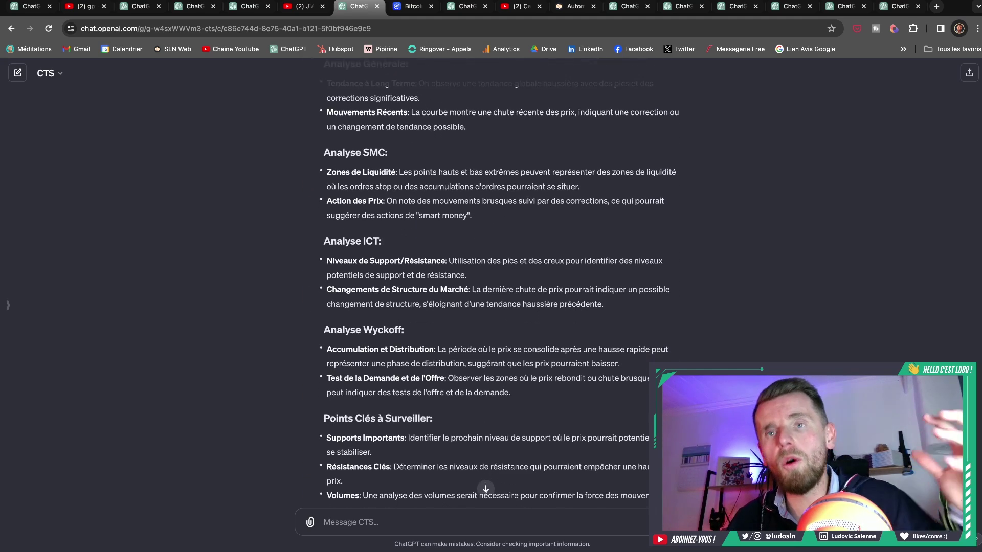
pyautogui.scroll(15, 491, 286)
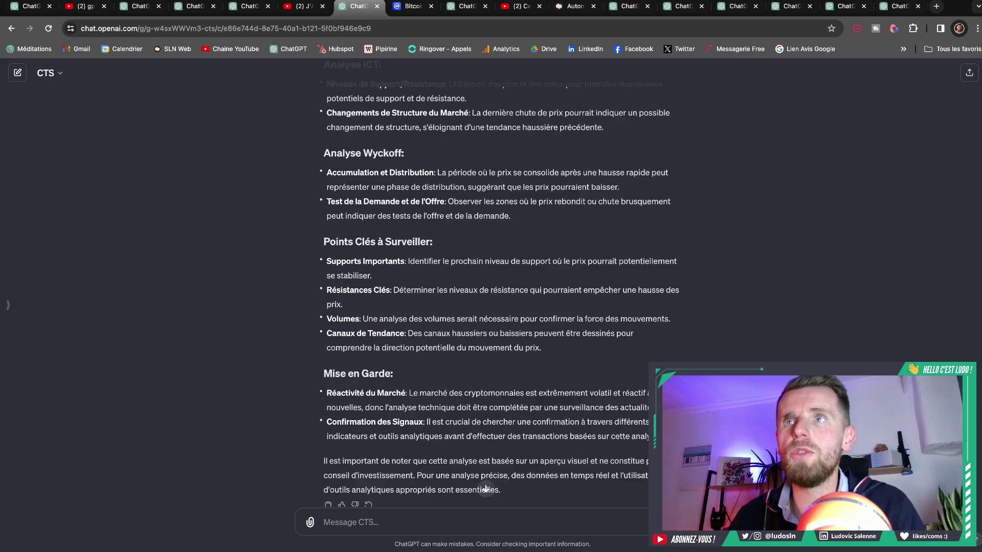
pyautogui.scroll(7, 633, 299)
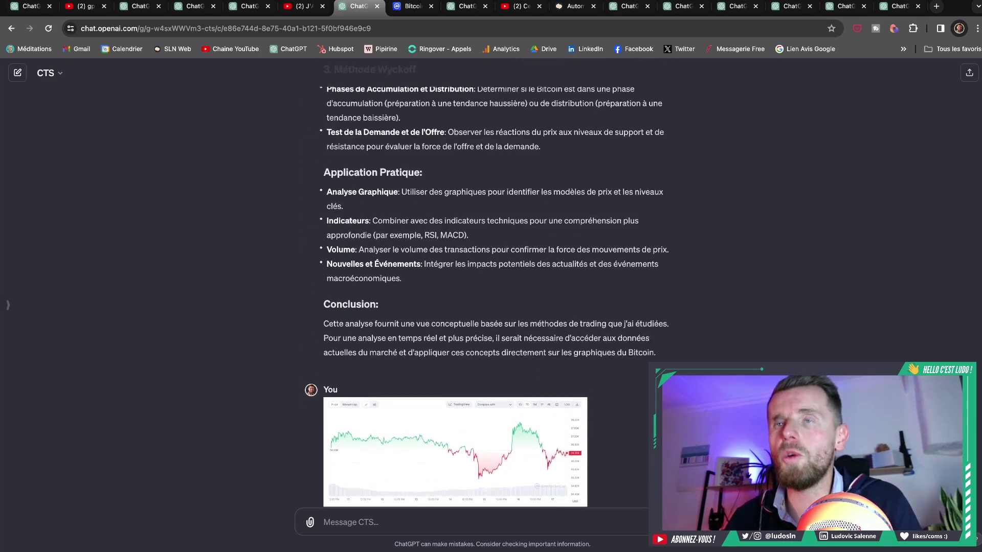
pyautogui.scroll(-8, 633, 299)
pyautogui.scroll(3, 633, 299)
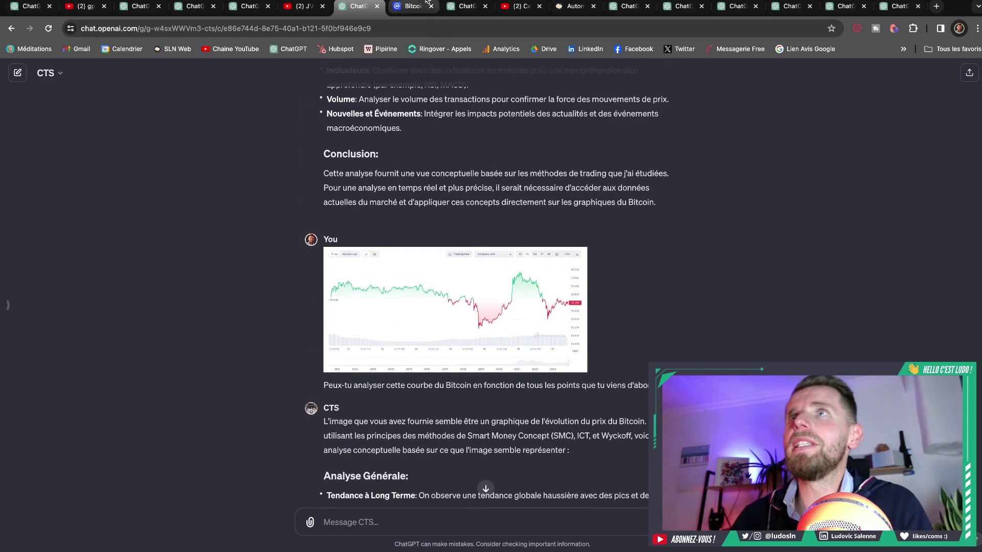
# Open the Master Prompt GPT, then examine the related YouTube video "Ce PROMPT CHATGPT est INDISPENSABLE (il change tout)"
pyautogui.click(467, 6)
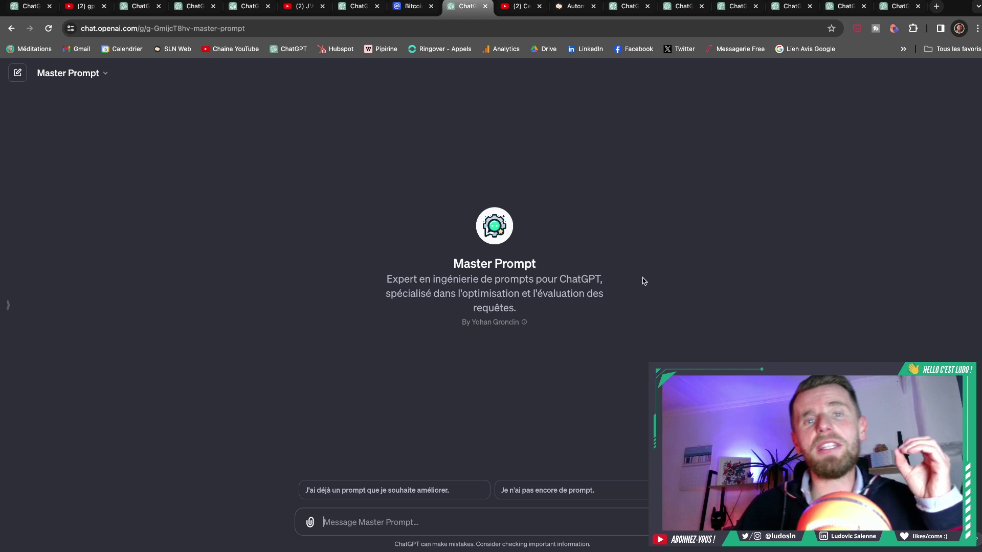
pyautogui.click(508, 9)
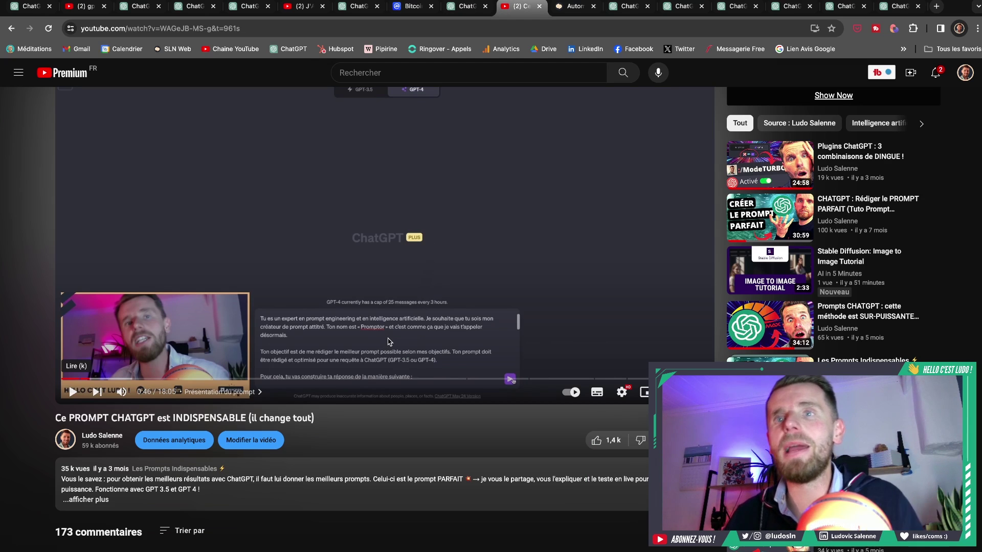
pyautogui.scroll(-1, 389, 342)
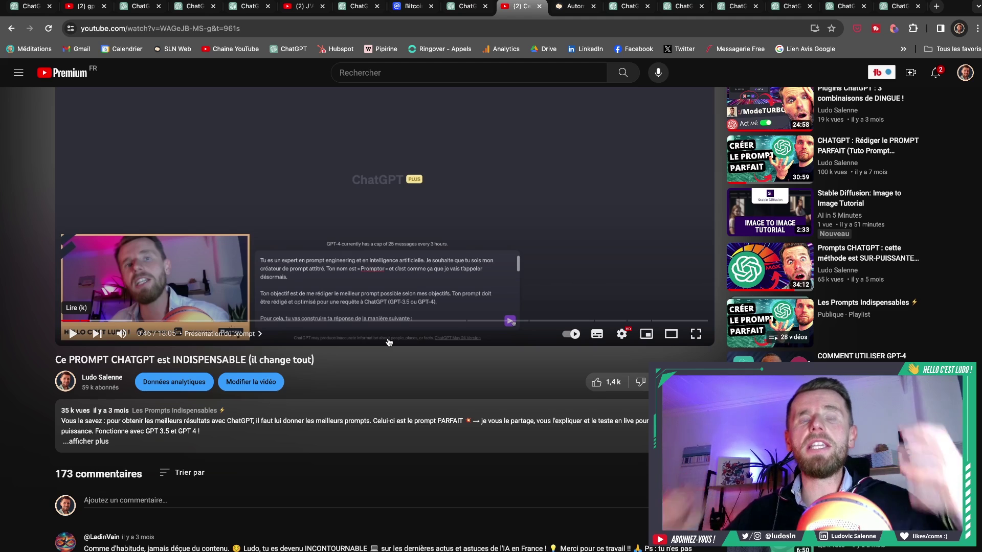
pyautogui.scroll(1, 381, 344)
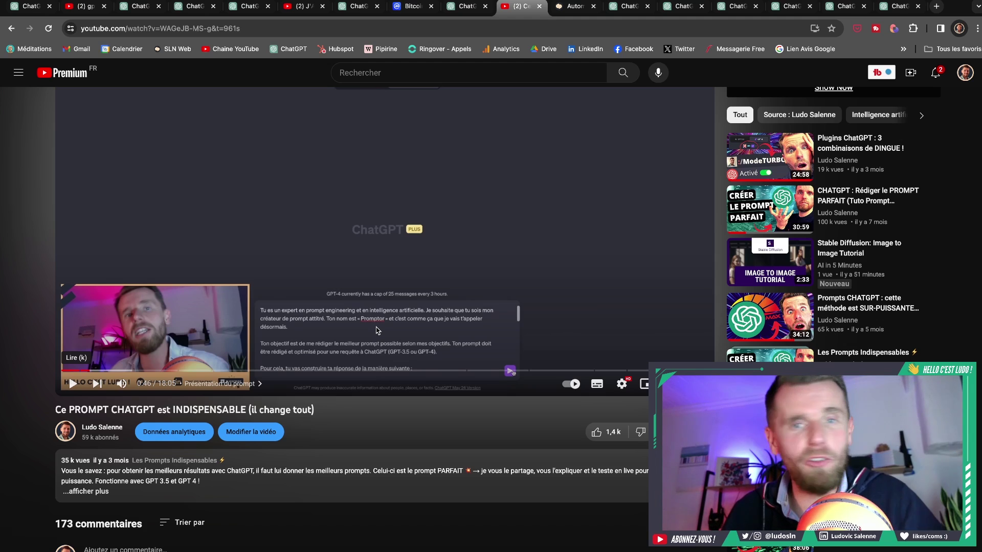
pyautogui.scroll(-2, 381, 330)
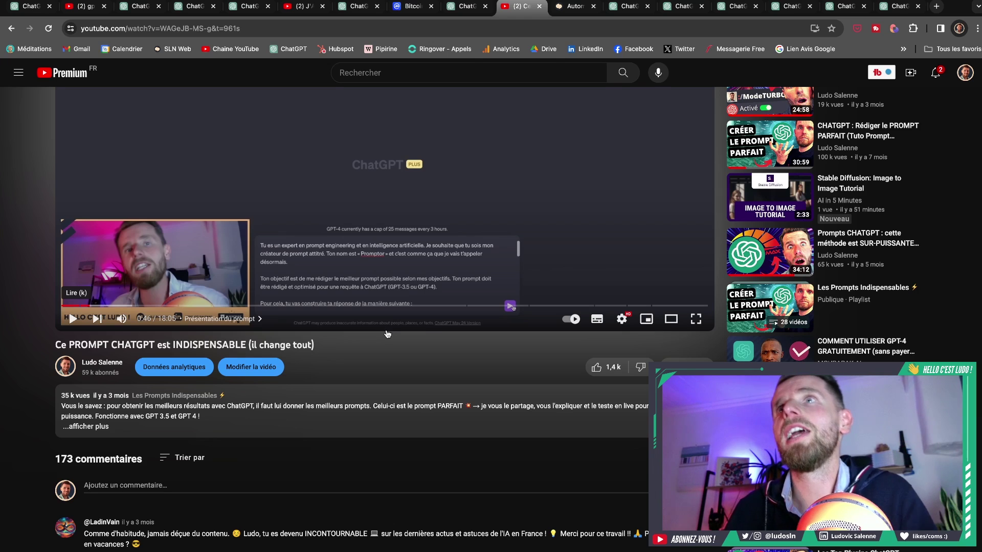
# Return to the Master Prompt GPT and examine its description, focusing on its prompt engineering expertise for ChatGPT
pyautogui.click(462, 7)
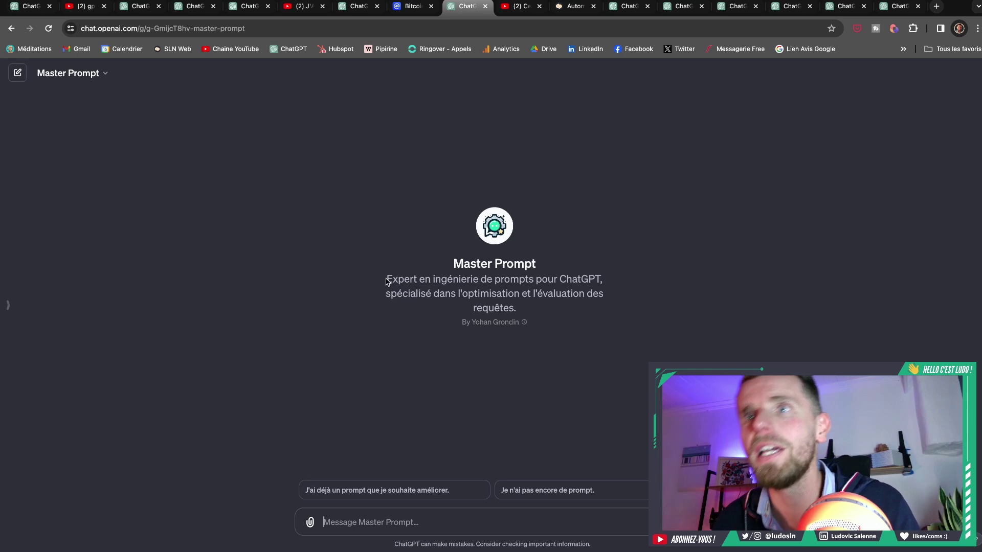
pyautogui.moveTo(386, 281); pyautogui.dragTo(609, 285)
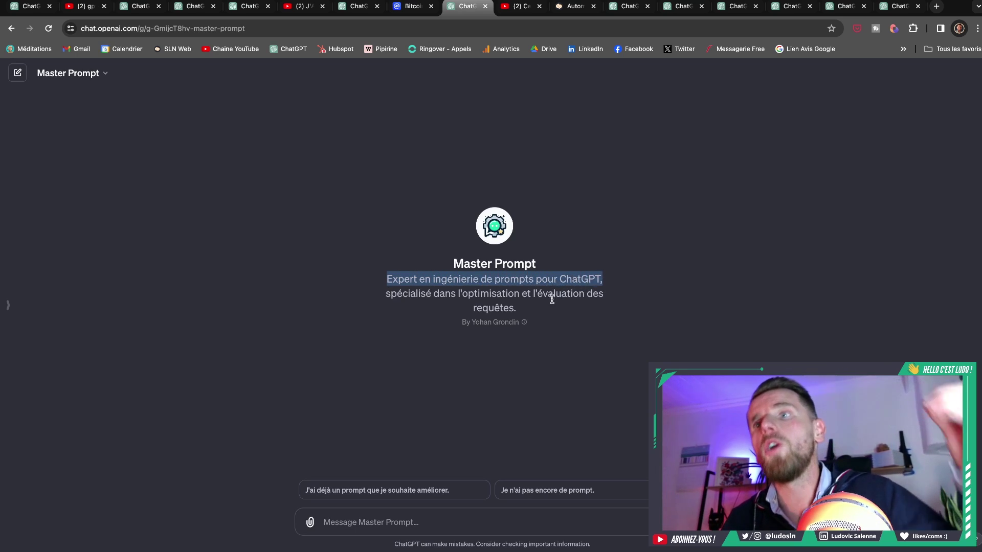
pyautogui.click(554, 339)
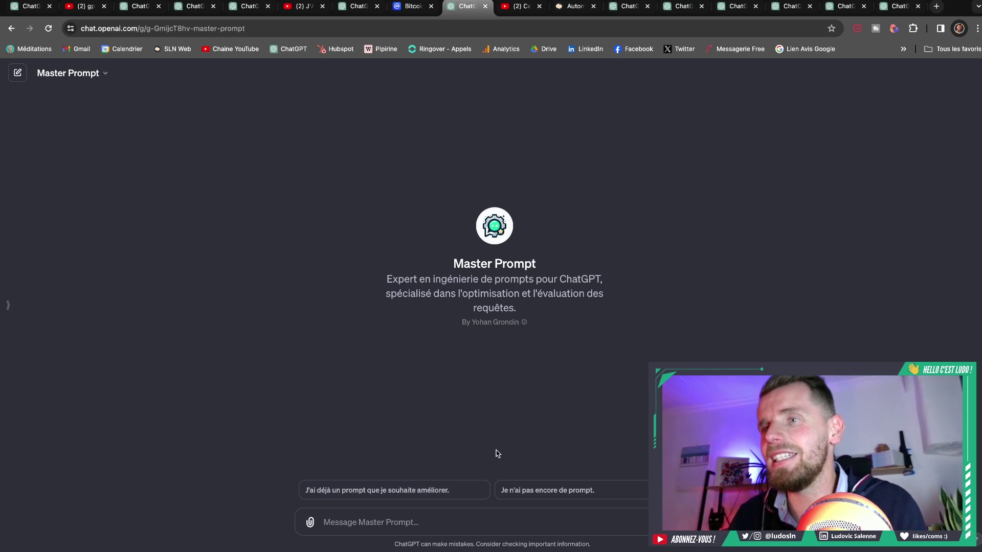
# Choose "Je n'ai pas encore de prompt." and request "Je souhaite créer une image originale de super-heros dans un style street art pour décorer mon salon."
pyautogui.click(557, 491)
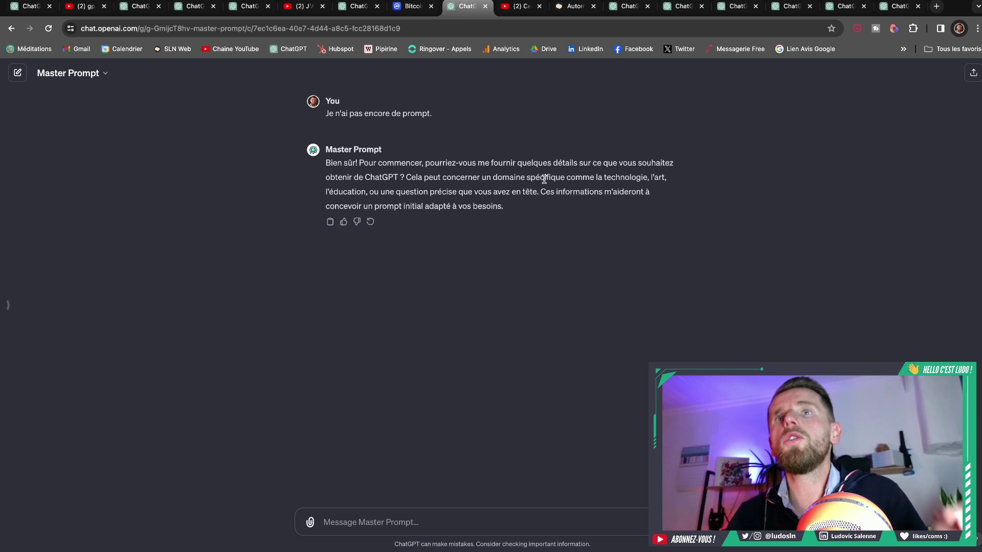
pyautogui.write('Je souhaite créer une image originale de super-heros dans un style street art pour décorer mon salon.')
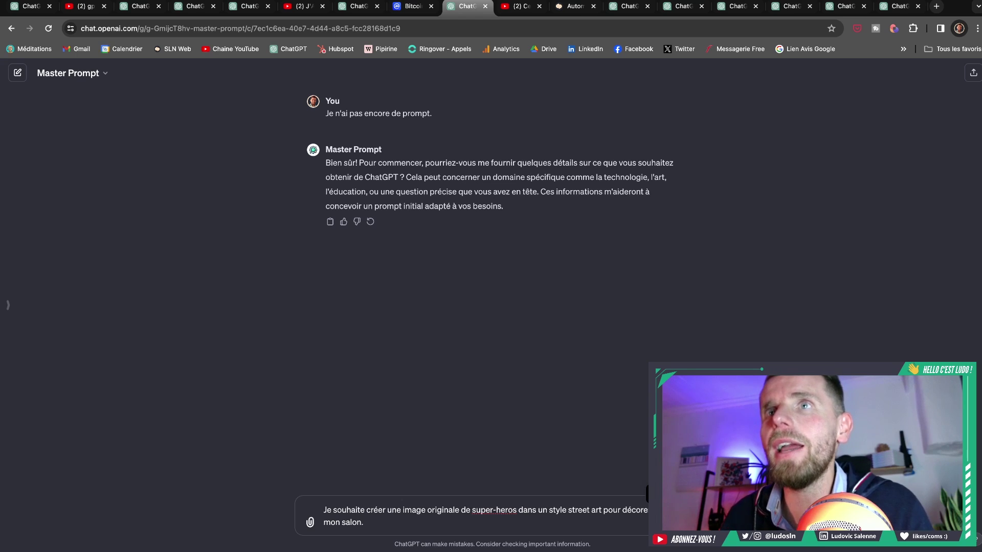
pyautogui.press('Return')
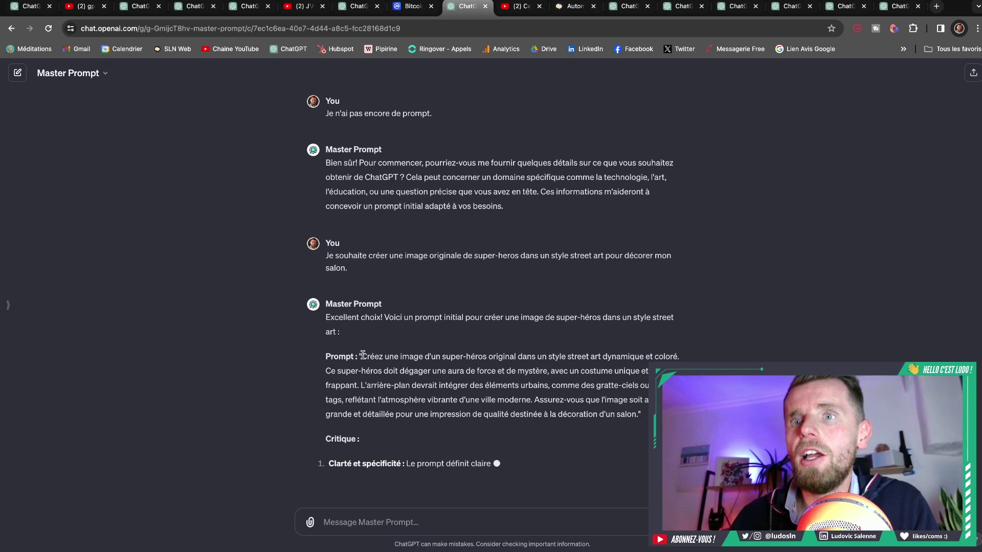
pyautogui.moveTo(363, 355); pyautogui.dragTo(636, 415)
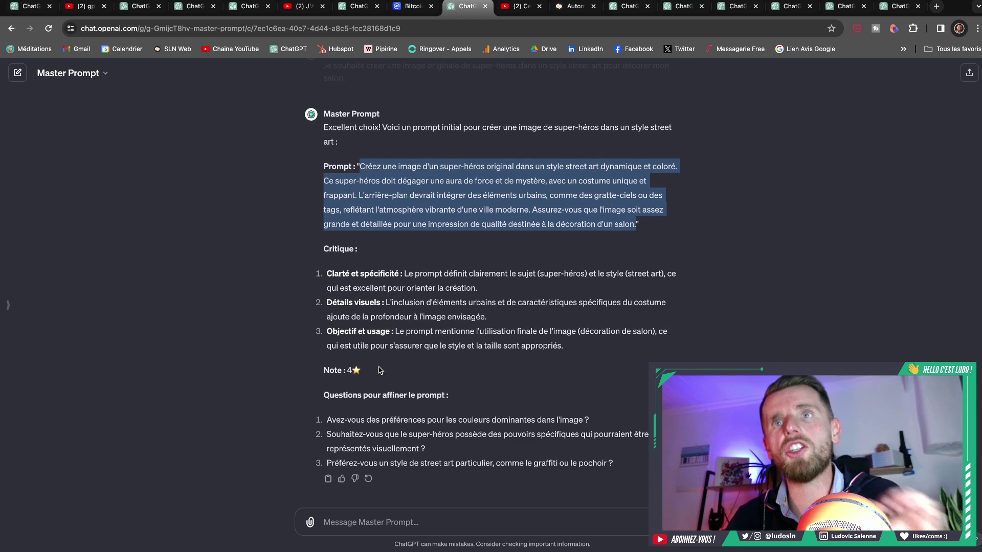
# Glance back at the related YouTube video, then have Master Prompt answer its own refinement questions to improve the superhero prompt
pyautogui.click(377, 374)
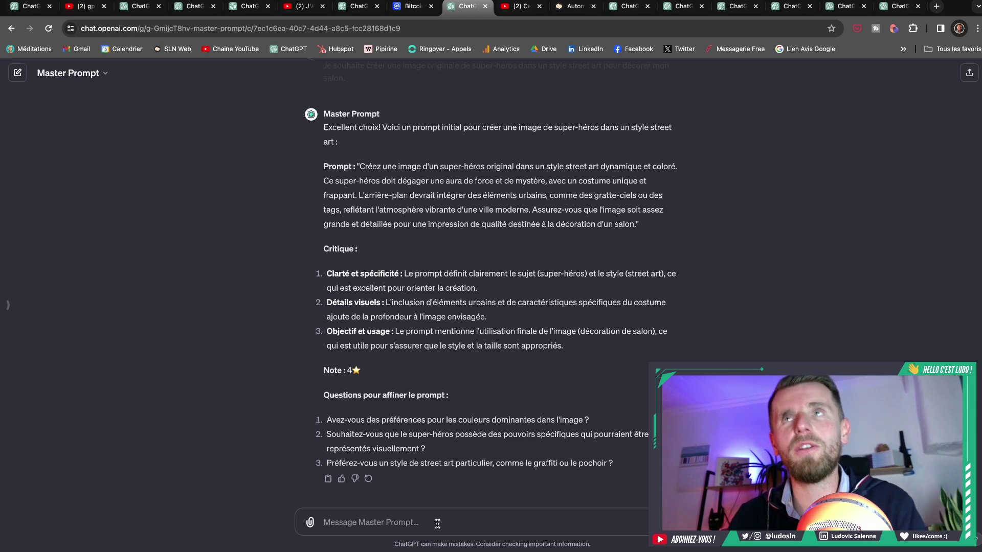
pyautogui.click(519, 6)
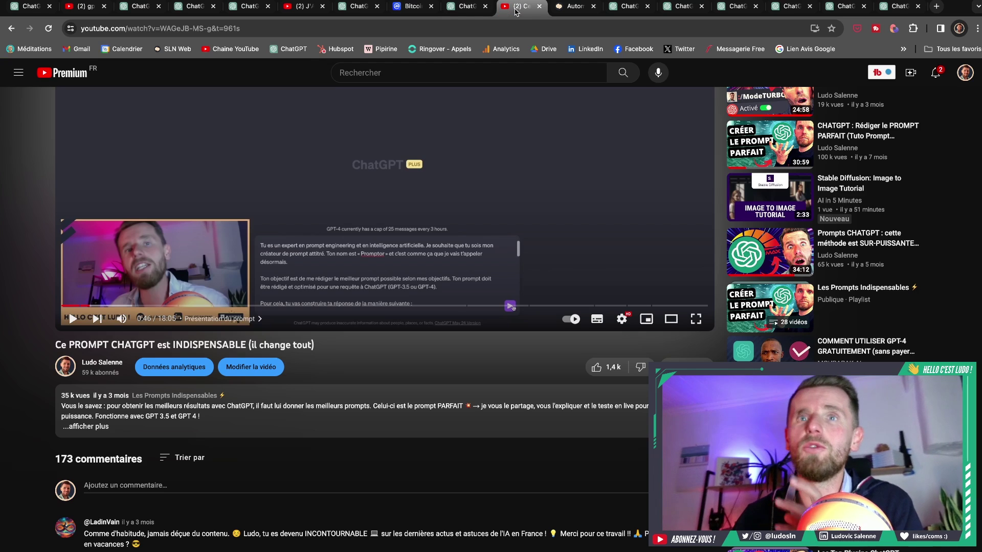
pyautogui.click(464, 15)
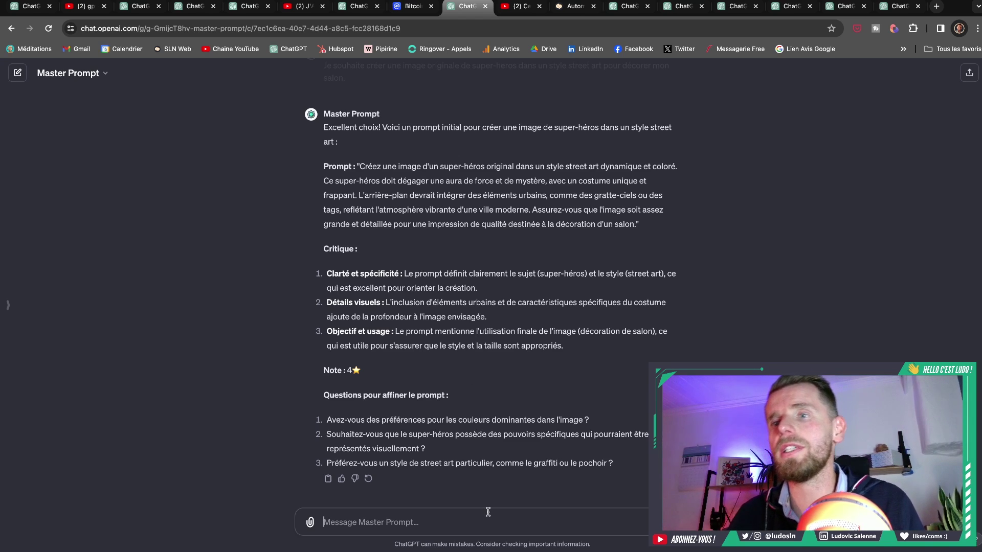
pyautogui.press('super+v')
pyautogui.press('Return')
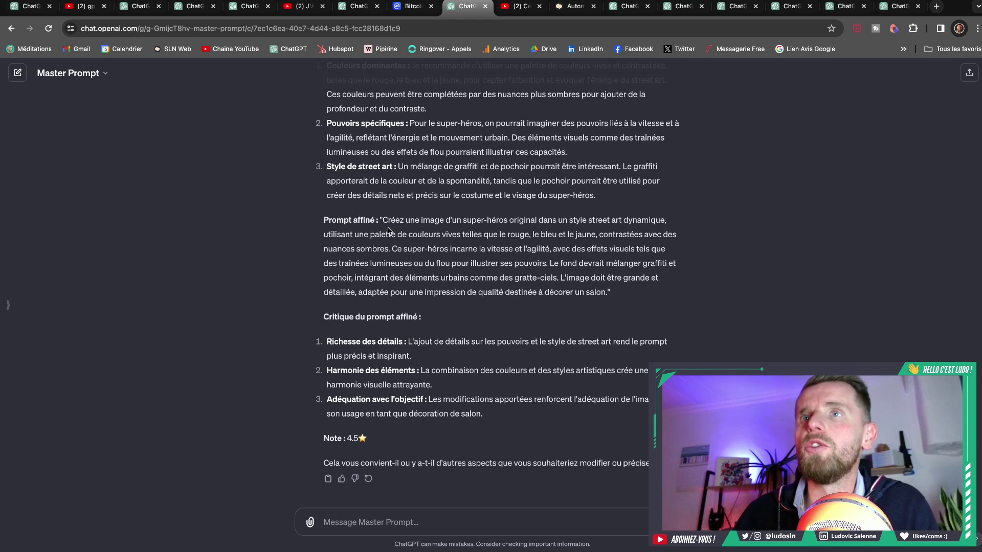
# Review the refined prompt and its recommendations, then request "Modifie le prompt pour en faire un prompt 5 étoiles."
pyautogui.moveTo(383, 216); pyautogui.dragTo(608, 291)
pyautogui.scroll(2, 421, 135)
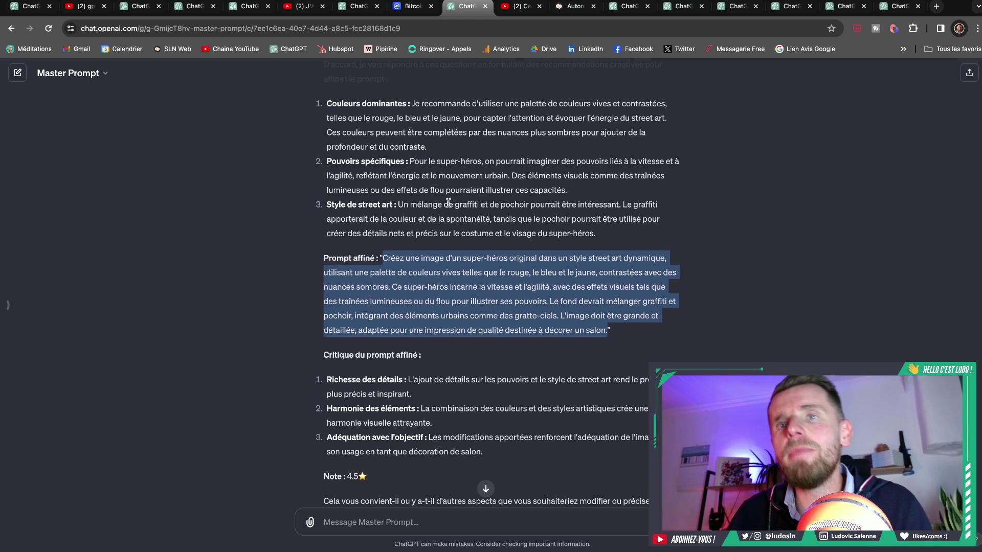
pyautogui.scroll(-2, 448, 203)
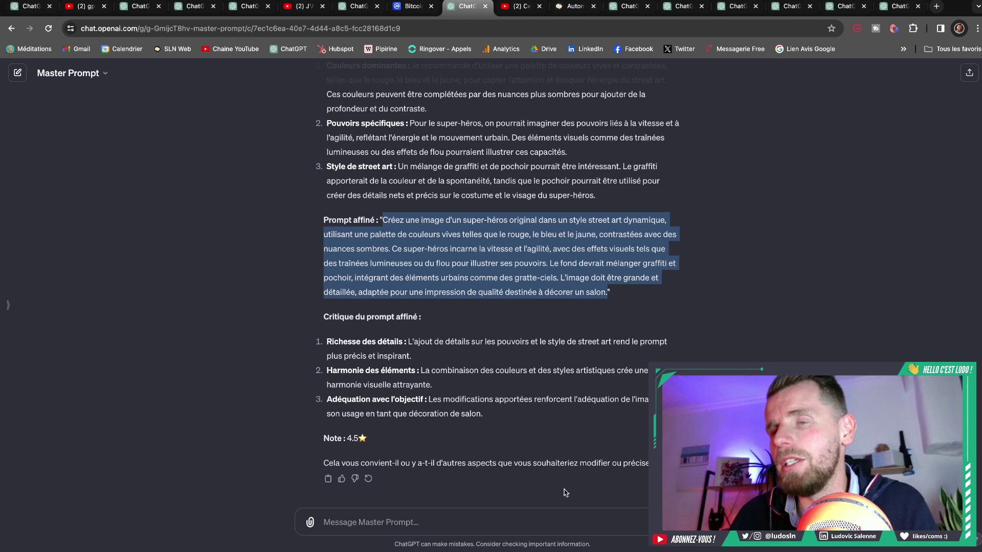
pyautogui.click(532, 515)
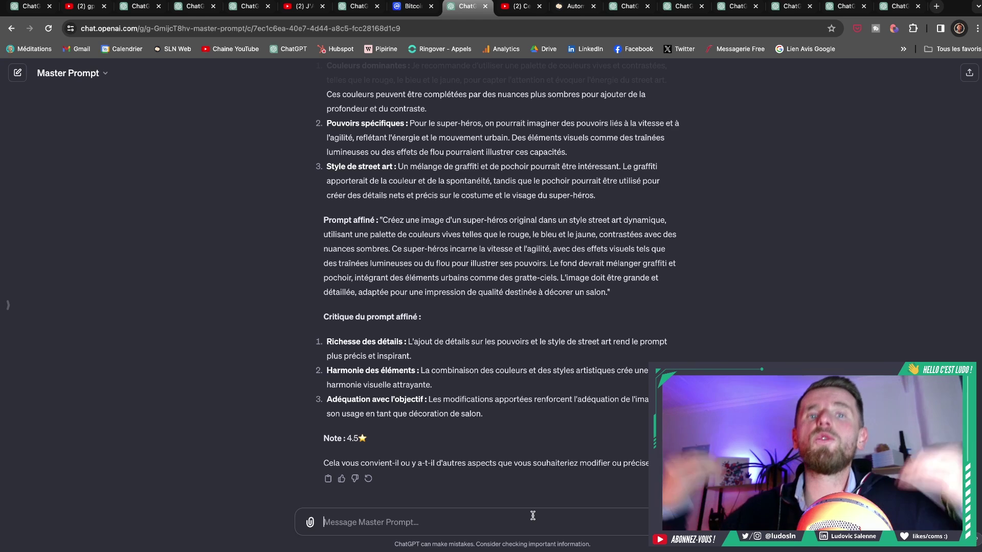
pyautogui.write('Modifie le prompt pour en faire un prompt 5 étoiles.')
pyautogui.press('Return')
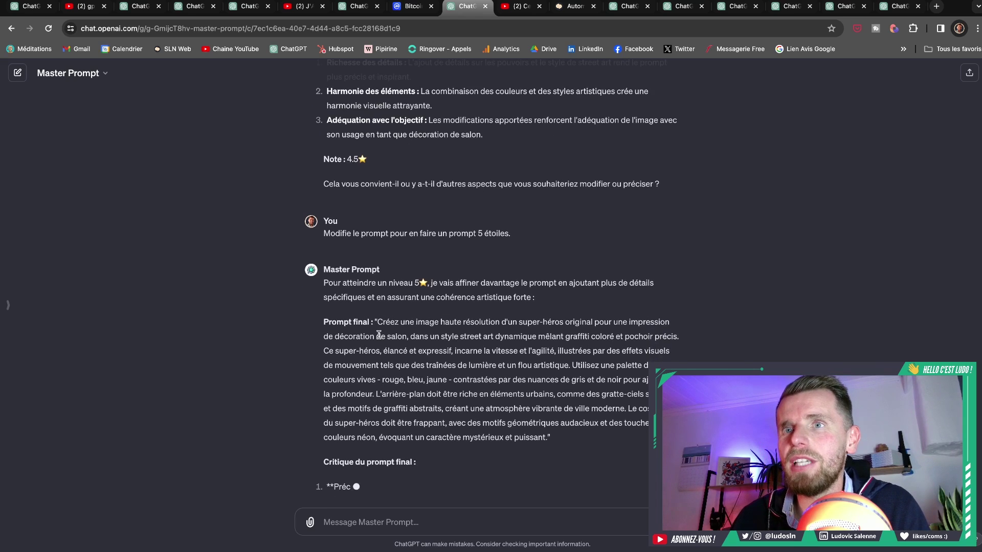
# Highlight the final superhero prompt, then ask Master Prompt "Générer l'image."
pyautogui.moveTo(377, 312); pyautogui.dragTo(558, 415)
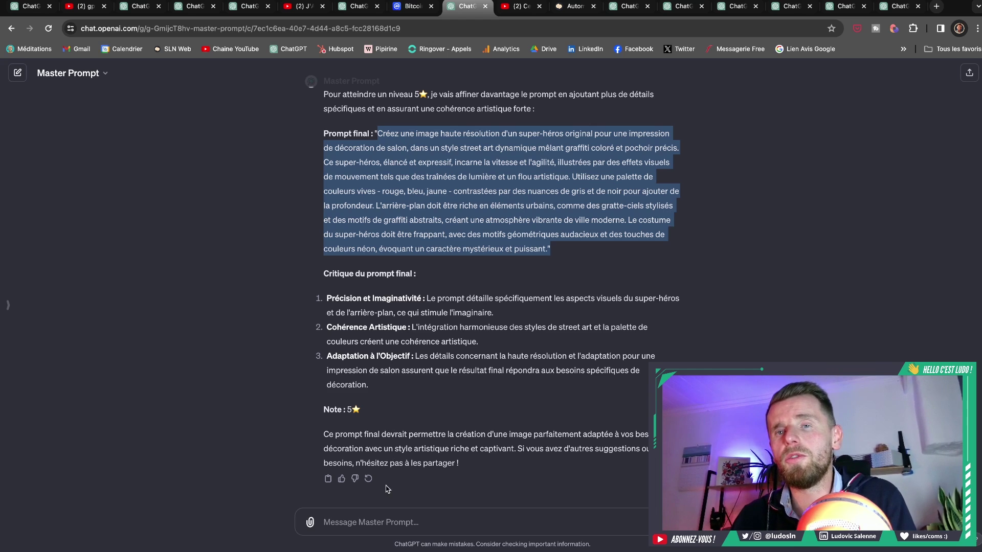
pyautogui.click(399, 523)
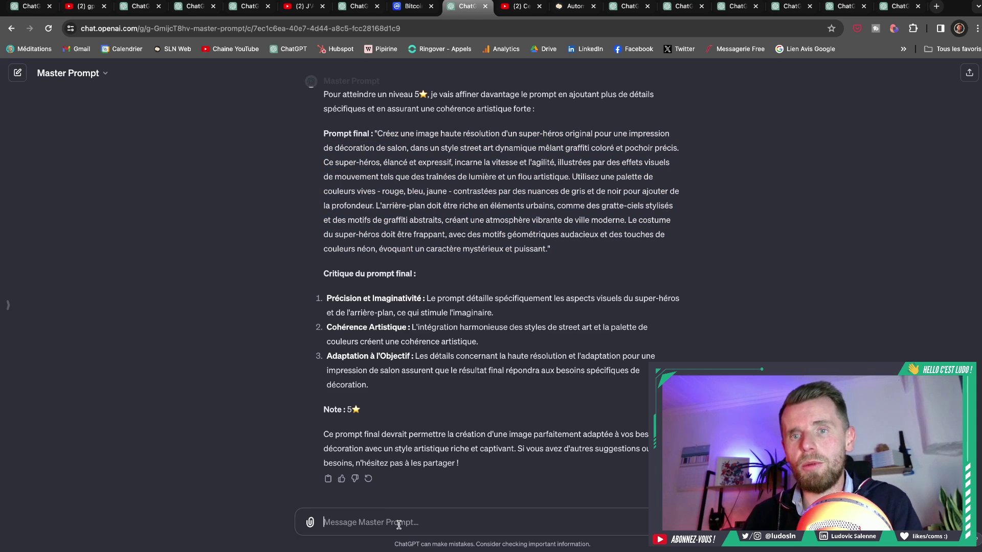
pyautogui.write('Générer ')
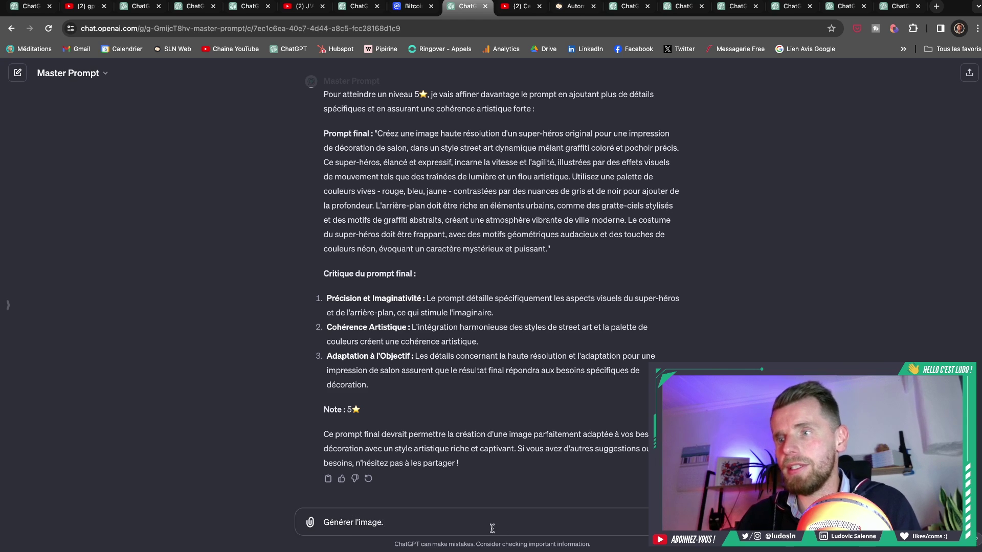
pyautogui.write("l'image.")
pyautogui.press('Return')
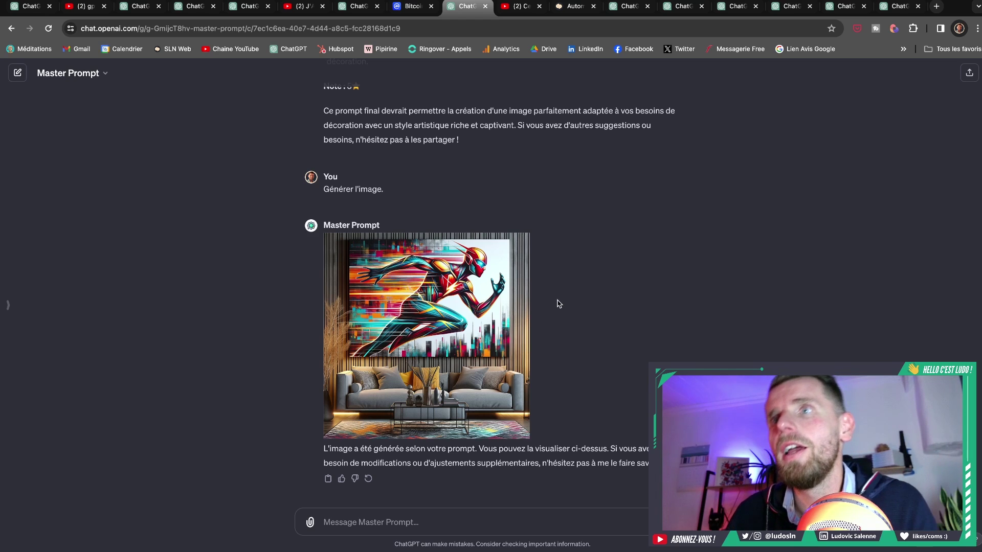
# Examine the generated superhero image, then look back through the conversation to the initial request and first prompt
pyautogui.scroll(2, 558, 311)
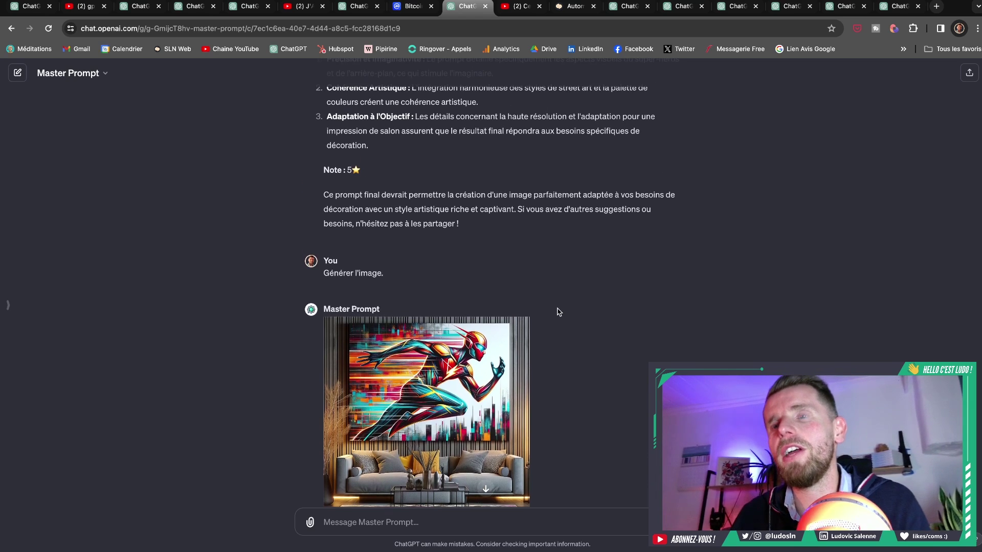
pyautogui.scroll(1, 466, 401)
pyautogui.scroll(-1, 466, 401)
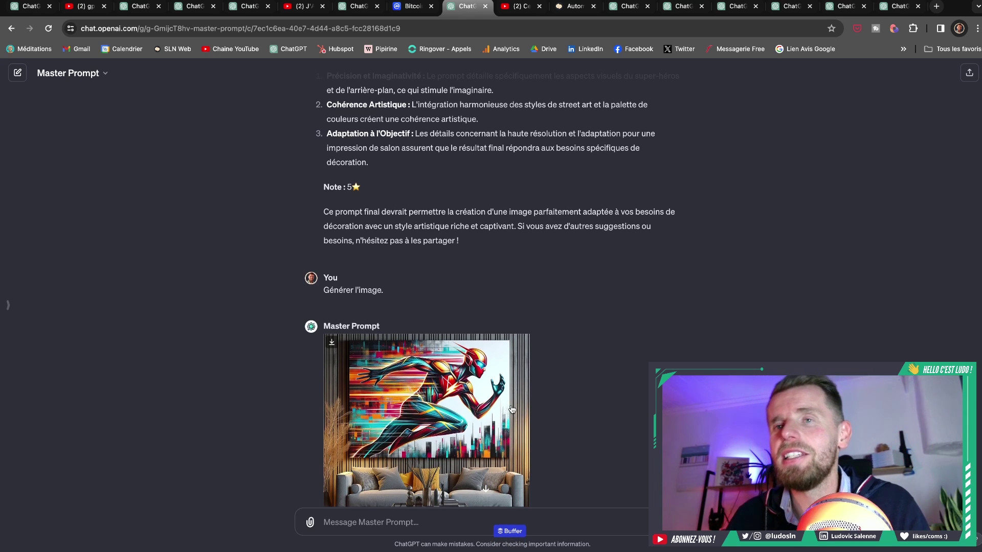
pyautogui.scroll(-3, 516, 408)
pyautogui.scroll(-1, 549, 404)
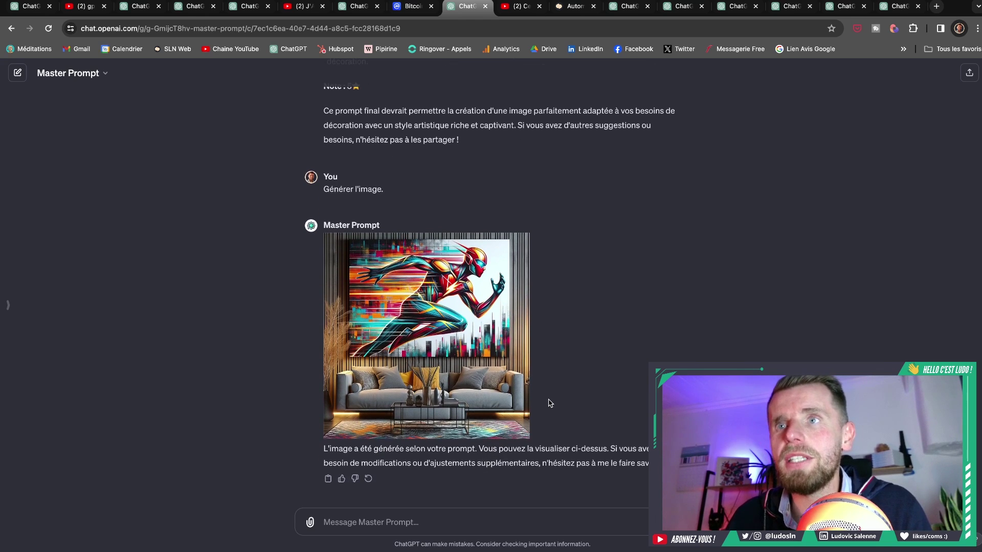
pyautogui.scroll(20, 549, 403)
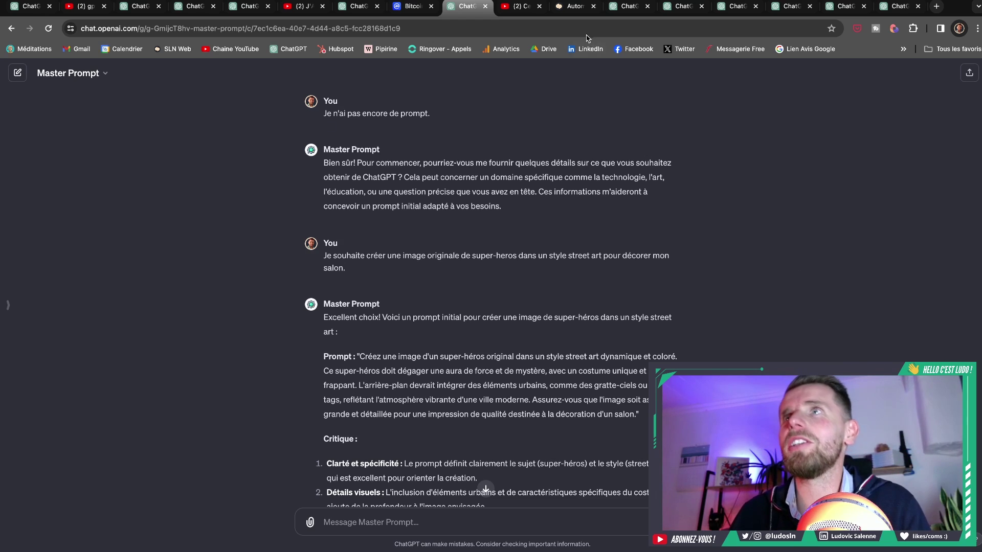
# Switch to the Formation ChatGPT sales page and examine its contents, programme, benefits and customer reviews
pyautogui.click(573, 7)
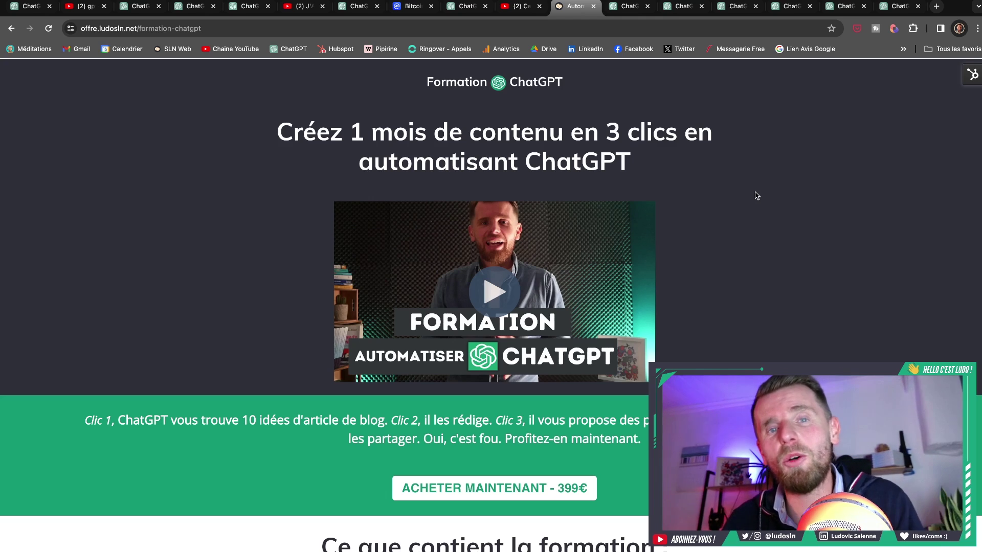
pyautogui.scroll(-2, 745, 230)
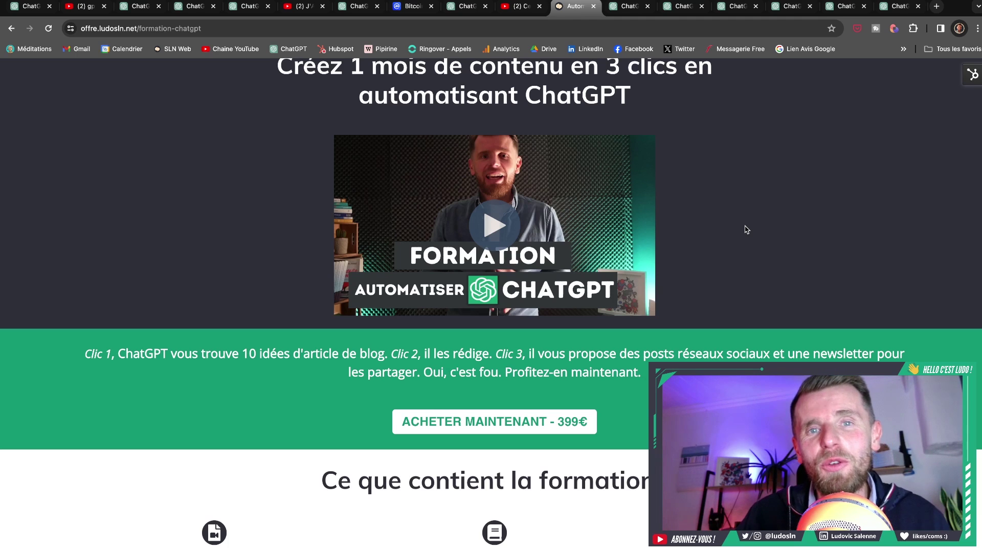
pyautogui.scroll(-5, 746, 229)
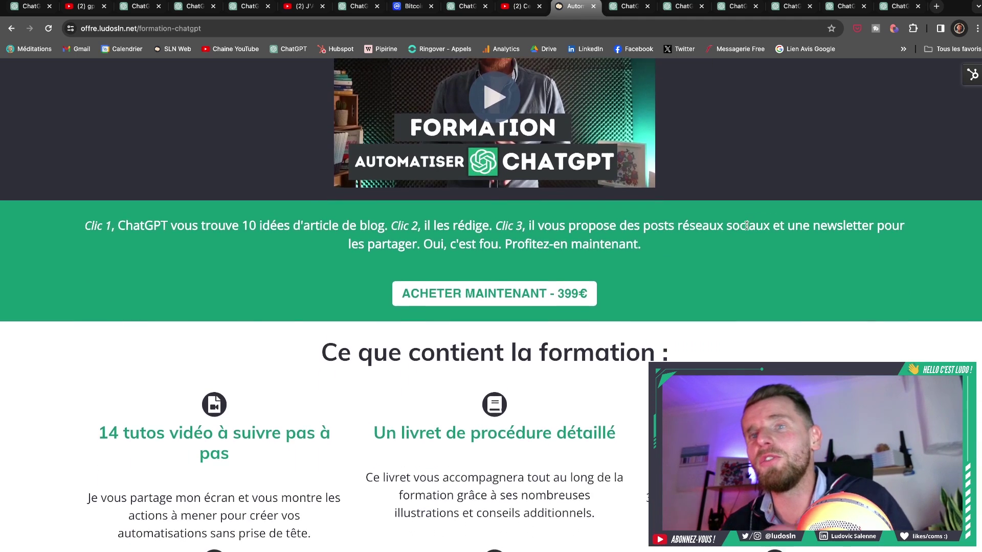
pyautogui.scroll(-1, 747, 229)
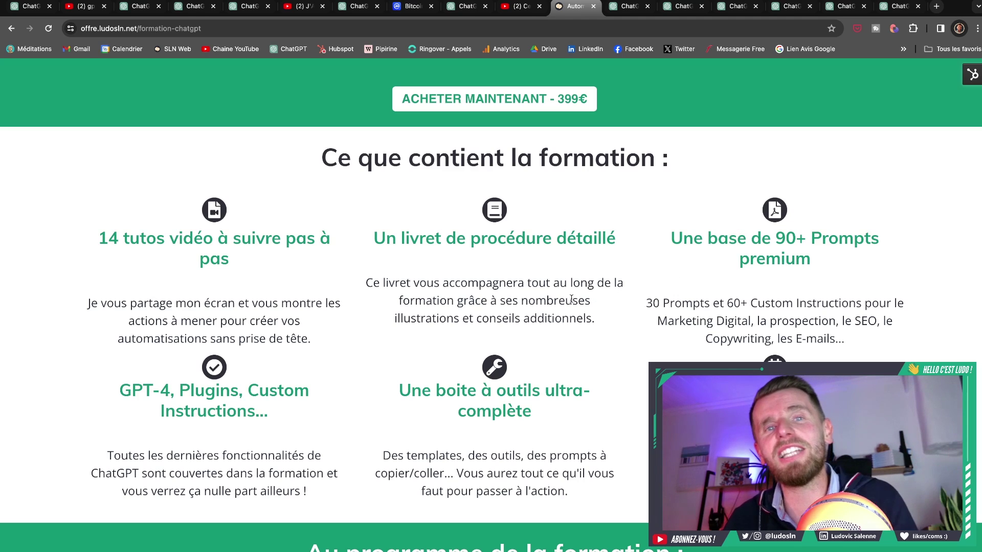
pyautogui.scroll(-1, 560, 297)
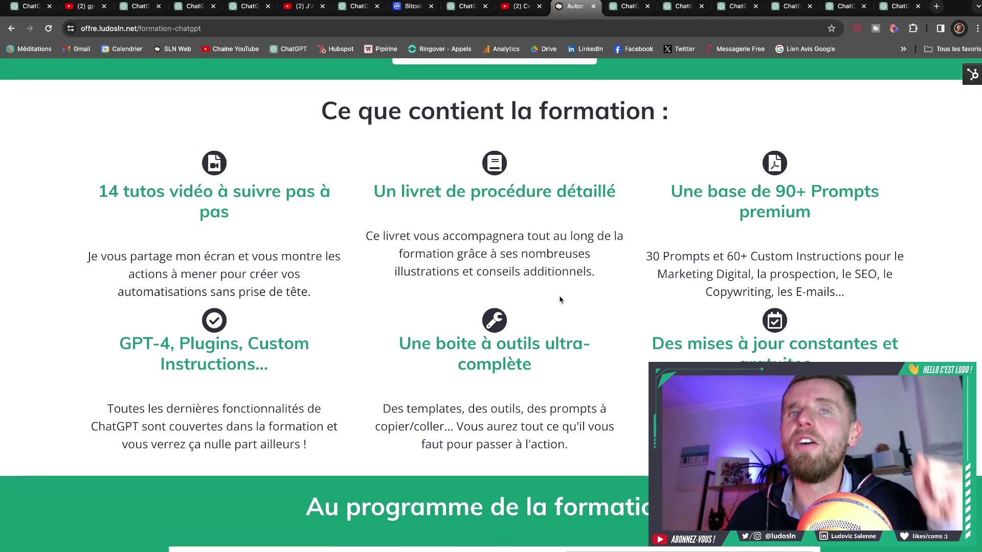
pyautogui.scroll(-1, 560, 299)
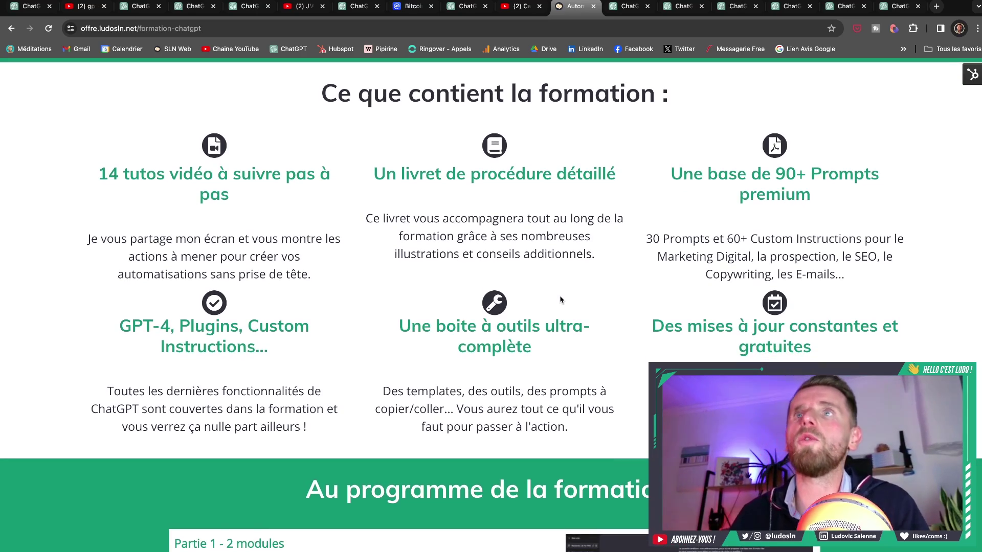
pyautogui.scroll(-1, 560, 297)
pyautogui.scroll(-7, 560, 297)
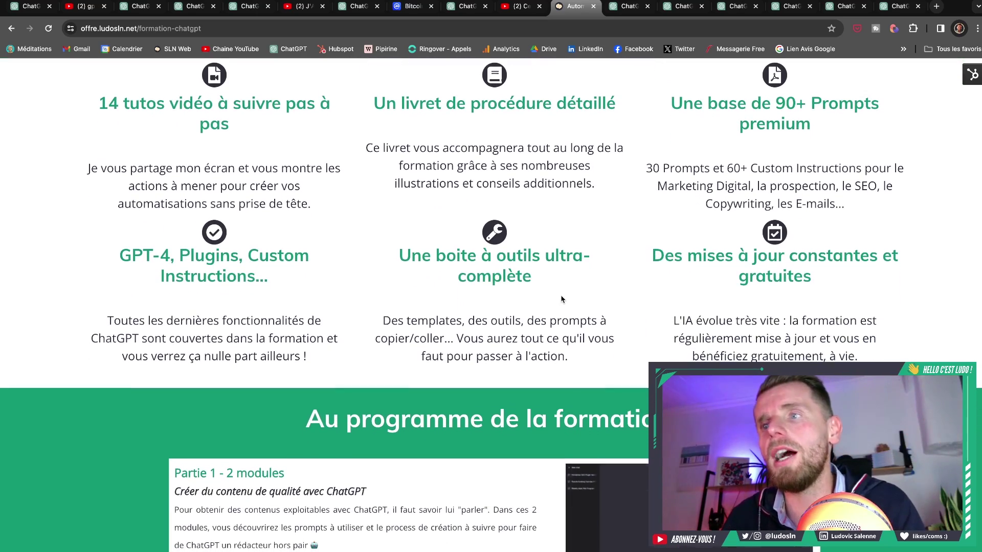
pyautogui.scroll(-20, 561, 299)
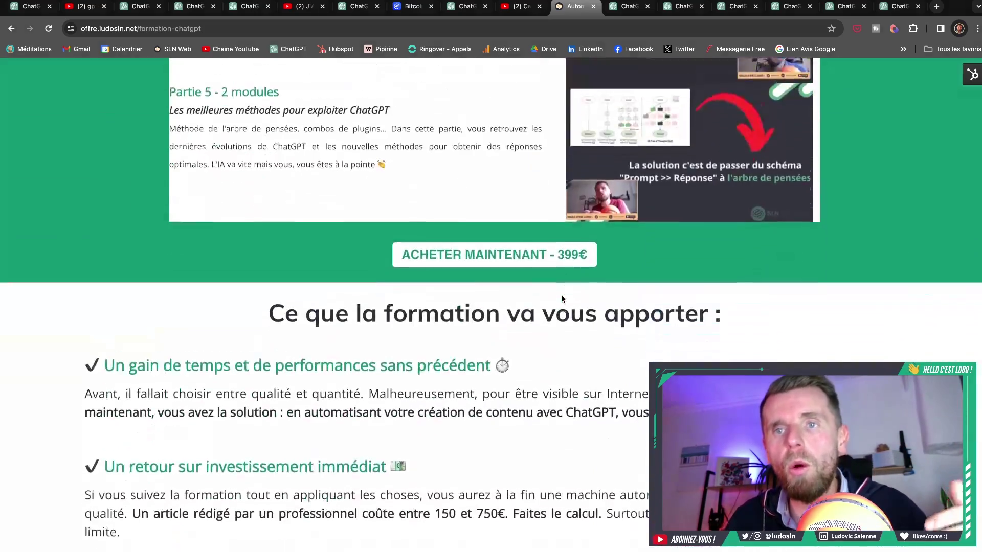
pyautogui.scroll(-3, 561, 297)
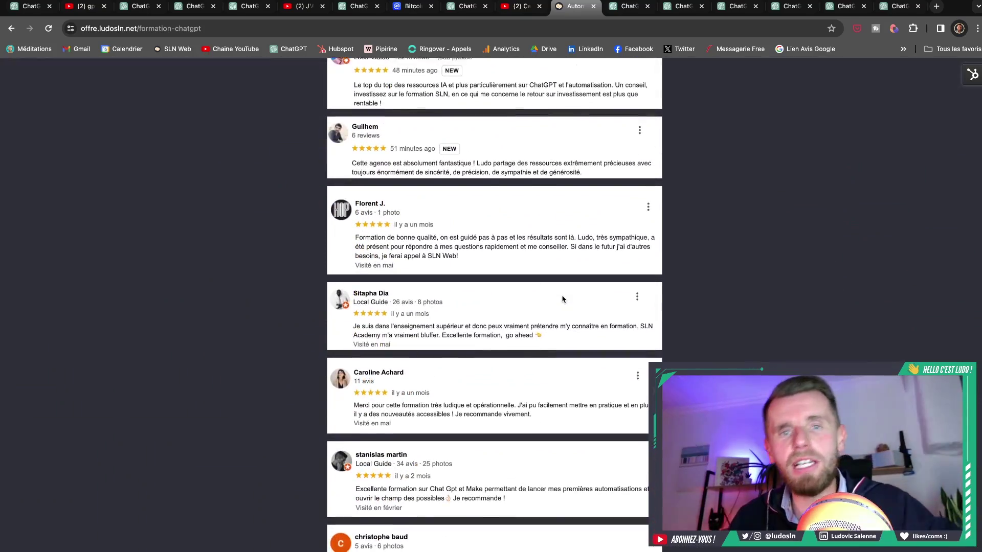
pyautogui.scroll(15, 563, 297)
pyautogui.scroll(20, 563, 299)
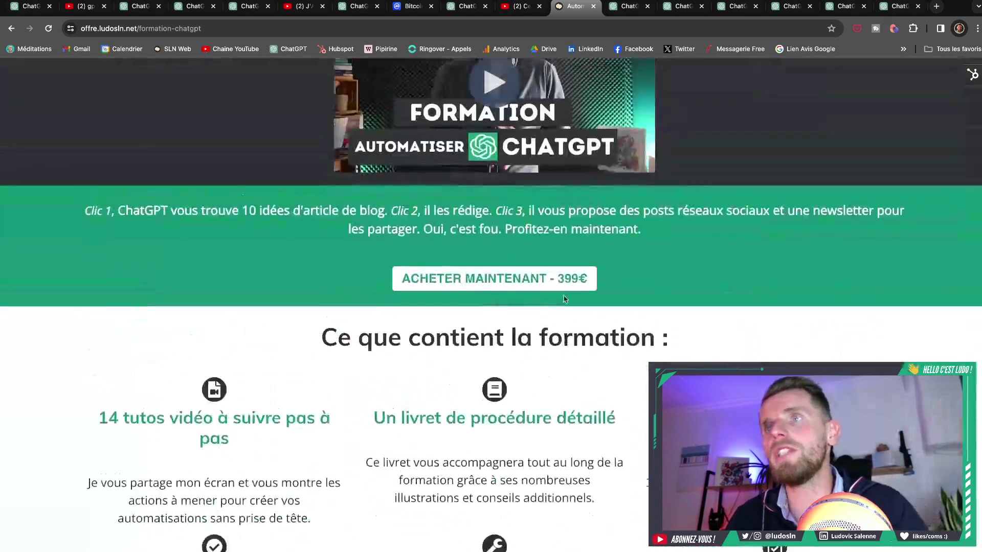
# Examine the section "Ce que contient la formation" again, highlighting the passage on constant free updates
pyautogui.scroll(-4, 577, 294)
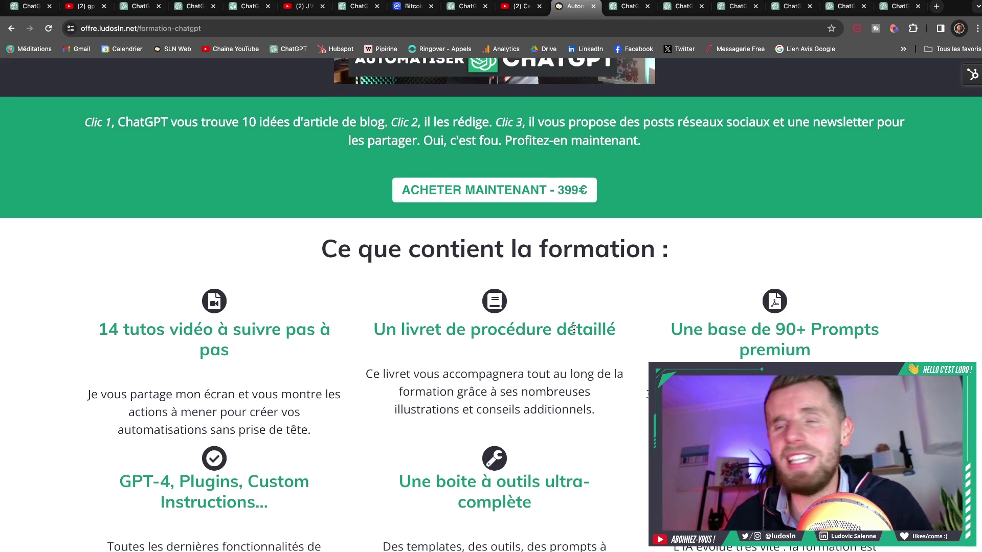
pyautogui.scroll(-3, 576, 317)
pyautogui.scroll(-2, 574, 329)
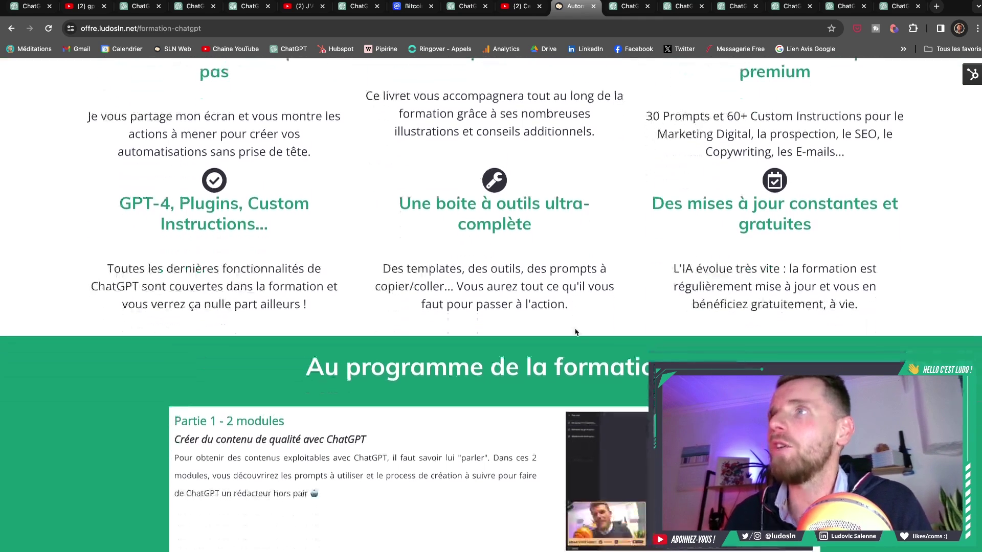
pyautogui.moveTo(655, 203); pyautogui.dragTo(861, 308)
pyautogui.scroll(-1, 609, 281)
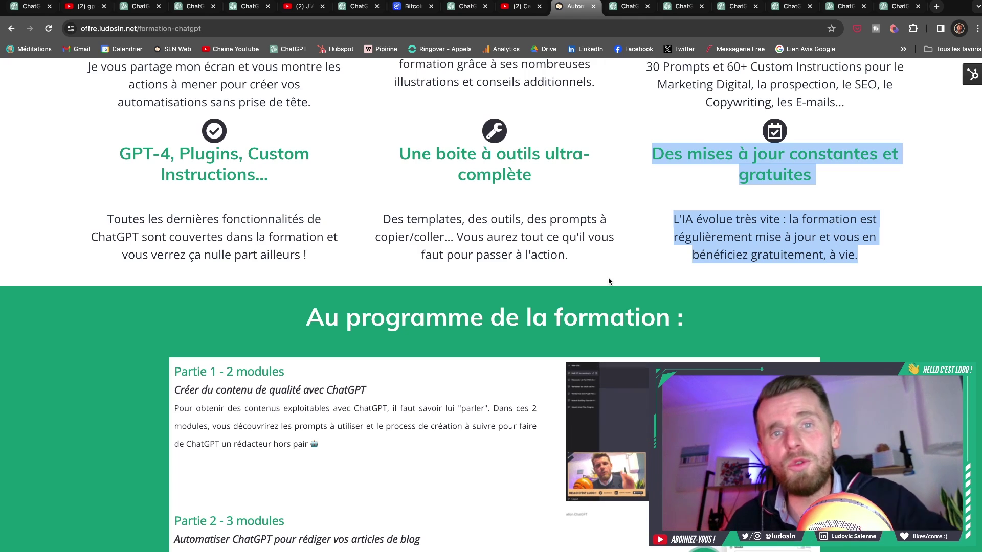
pyautogui.scroll(1, 609, 280)
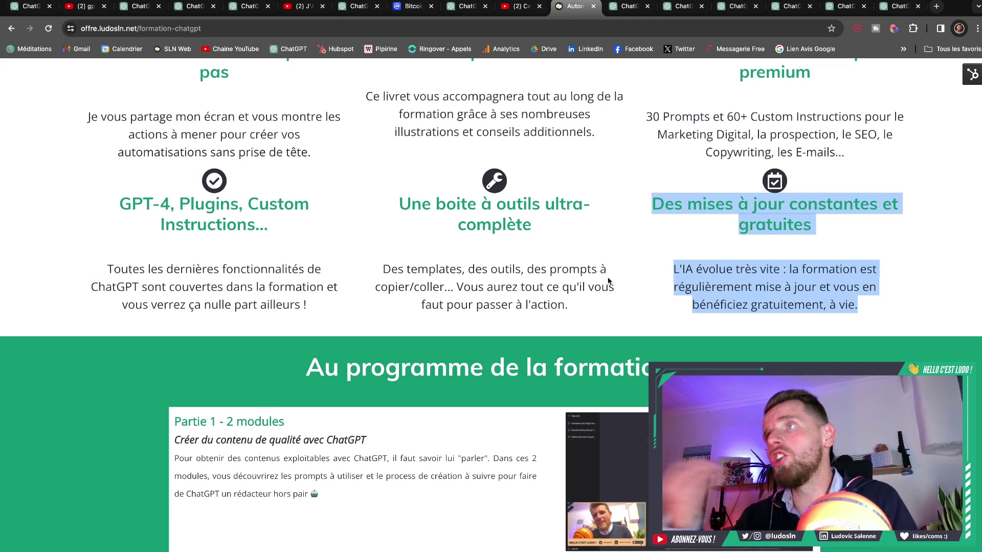
pyautogui.click(608, 281)
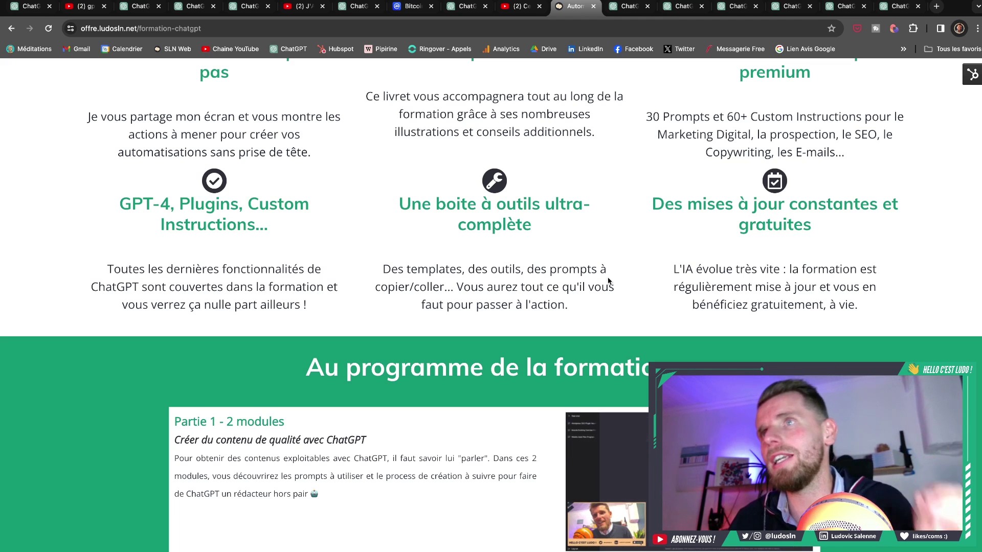
pyautogui.scroll(1, 609, 281)
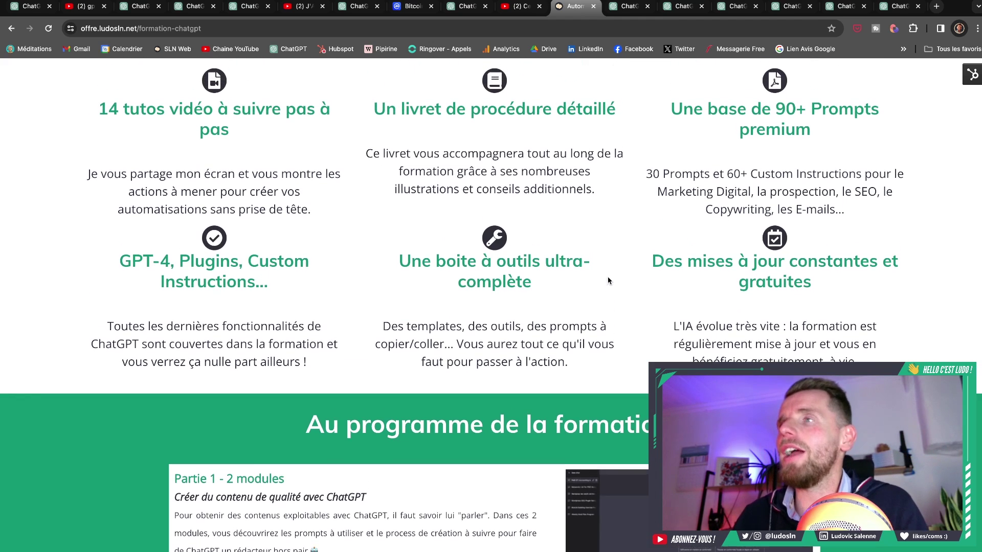
pyautogui.scroll(8, 608, 281)
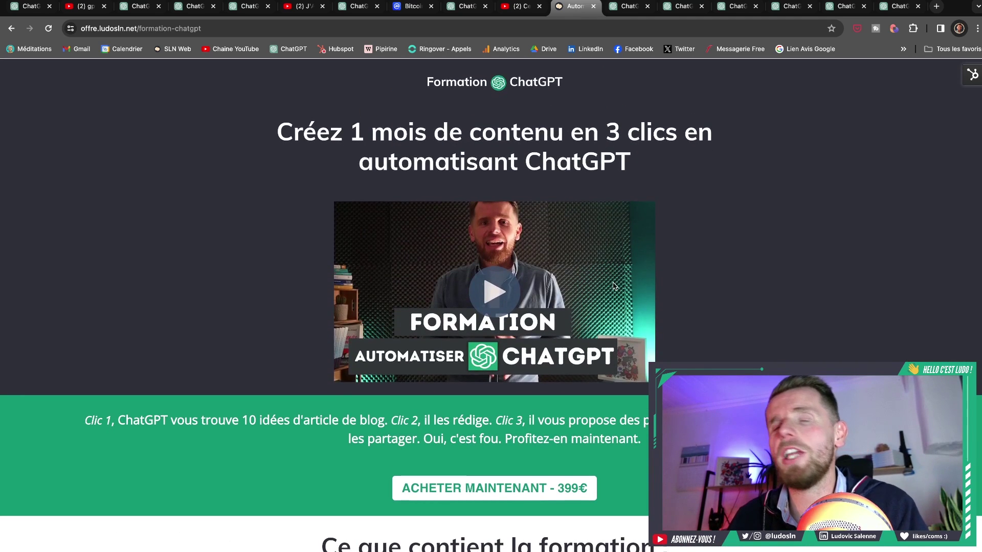
# Open the Geppetto GPT, which specializes in technical education
pyautogui.click(625, 11)
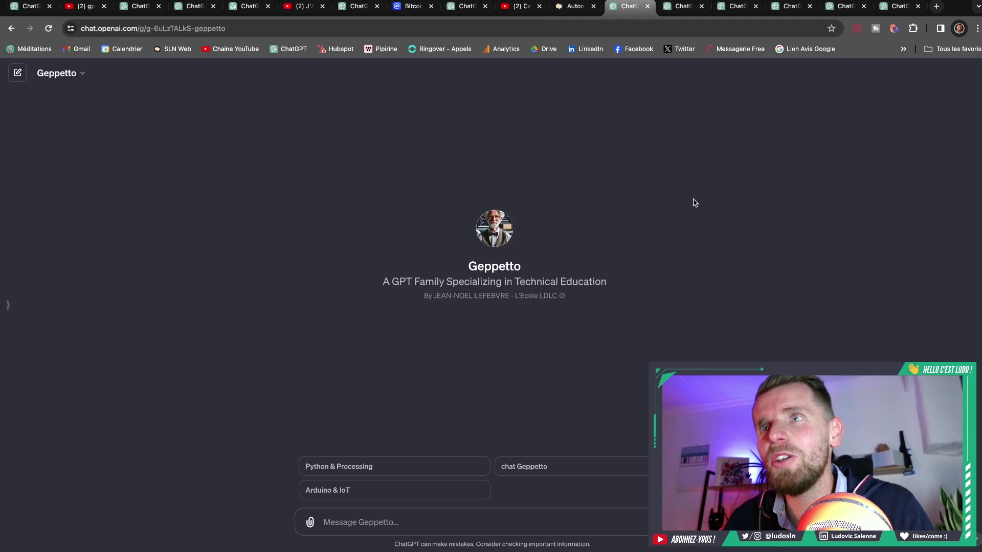
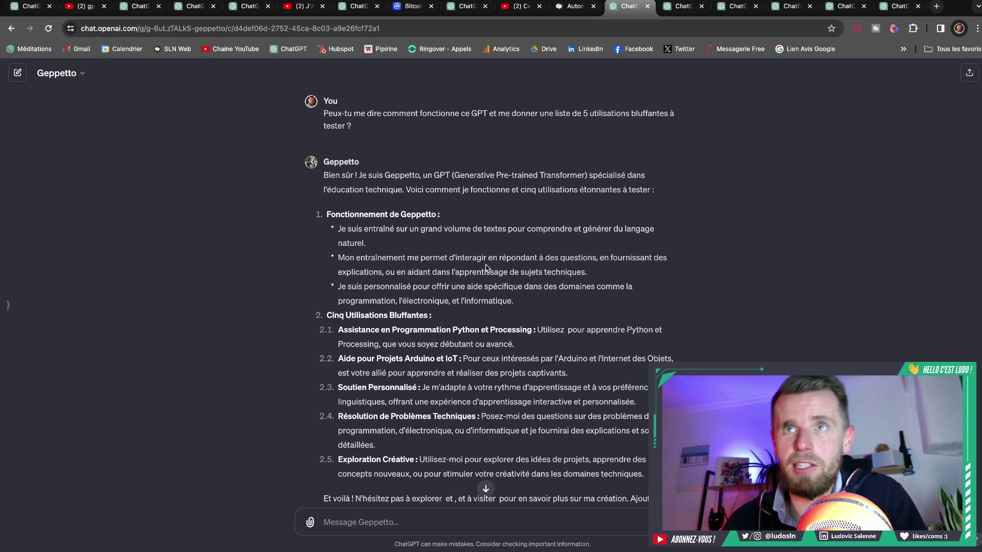
# Examine Geppetto's explanation of how it works and its five suggested uses, highlighting the introduction, the three operating points and the Python programming item
pyautogui.moveTo(358, 176); pyautogui.dragTo(420, 177)
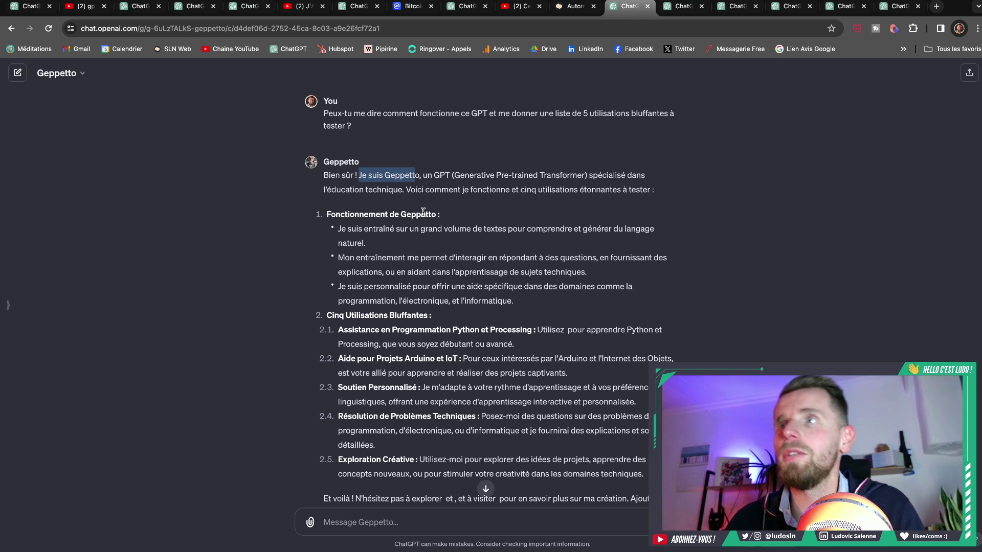
pyautogui.scroll(-3, 427, 220)
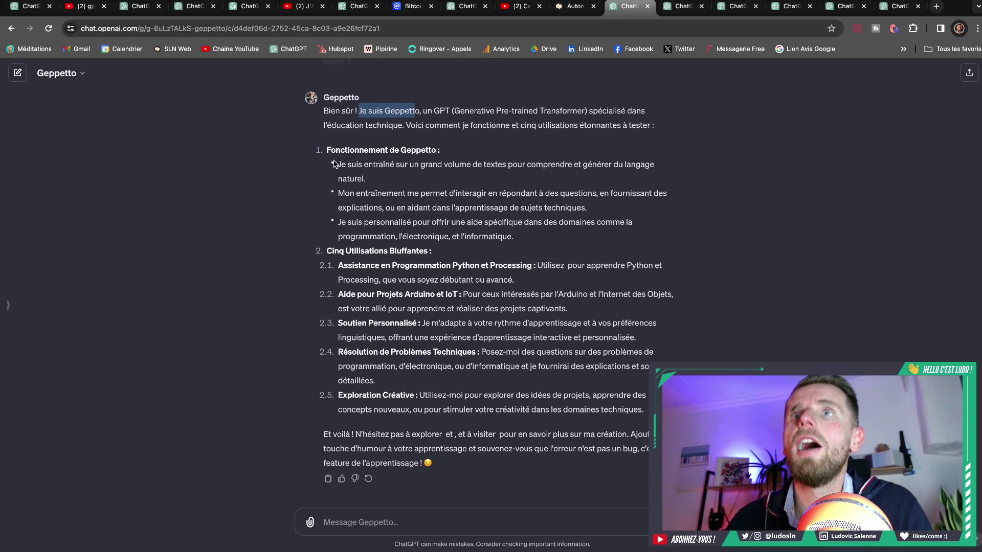
pyautogui.moveTo(334, 163); pyautogui.dragTo(529, 233)
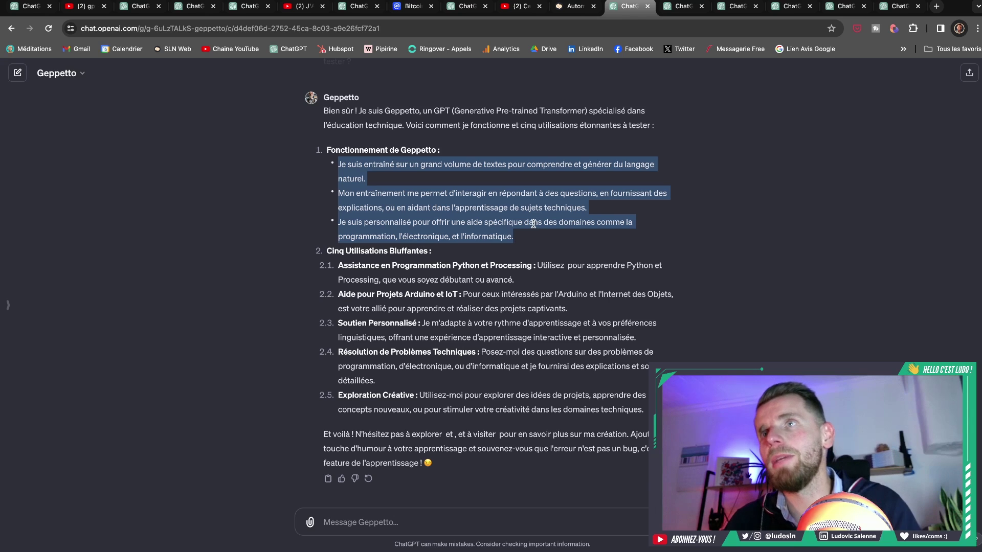
pyautogui.click(533, 223)
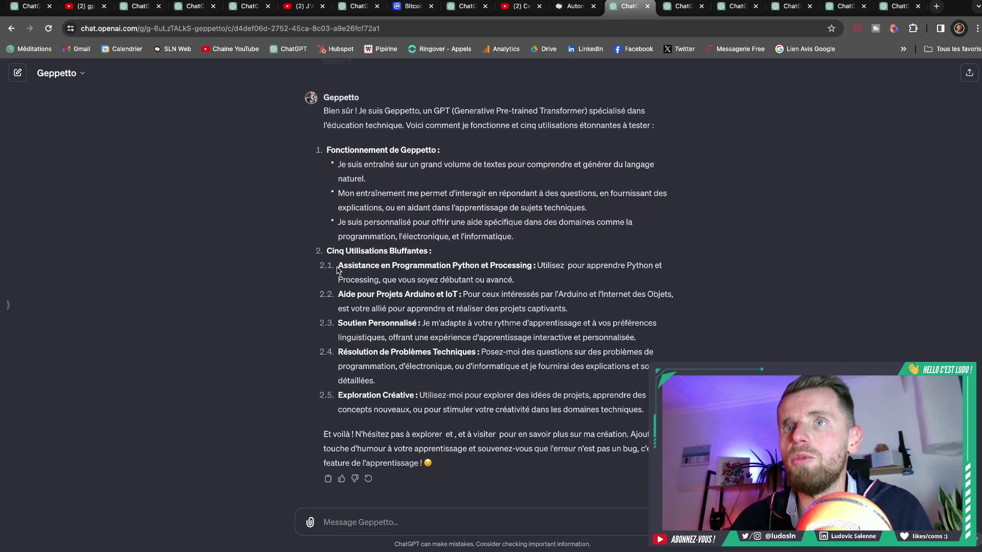
pyautogui.moveTo(339, 265); pyautogui.dragTo(468, 267)
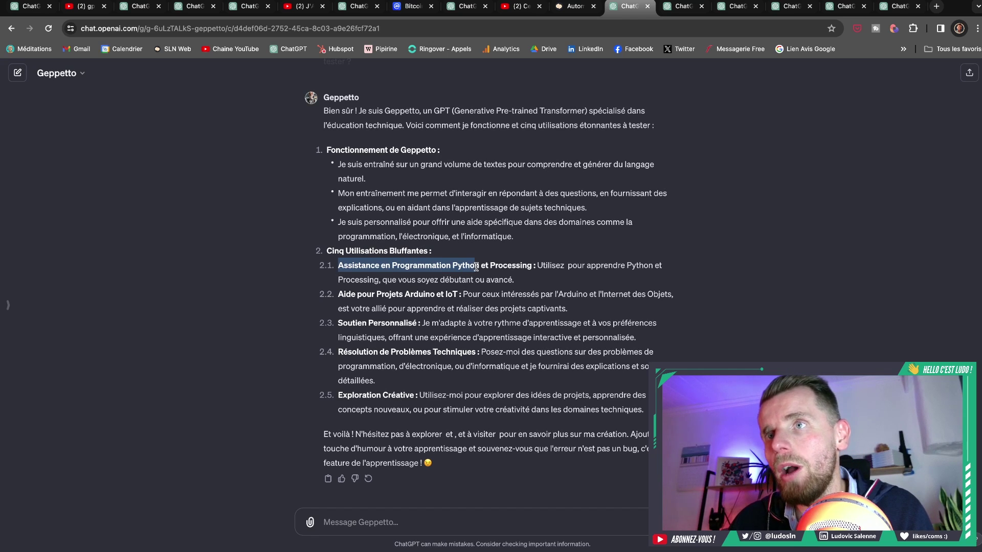
pyautogui.click(534, 270)
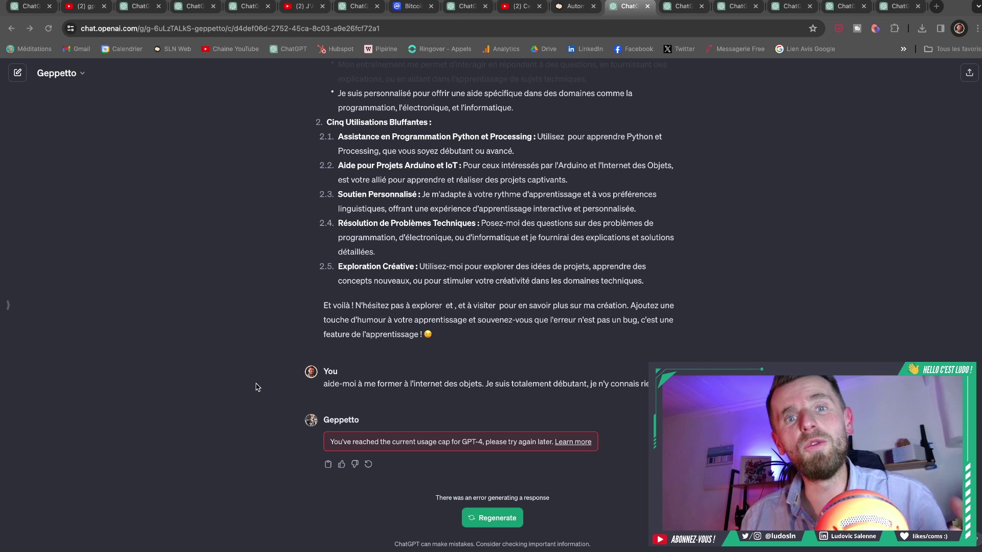
# Regenerate Geppetto's reply to the beginner Internet of Things training request and review the learning plan, highlighting the closing recommendation on extra support
pyautogui.click(368, 465)
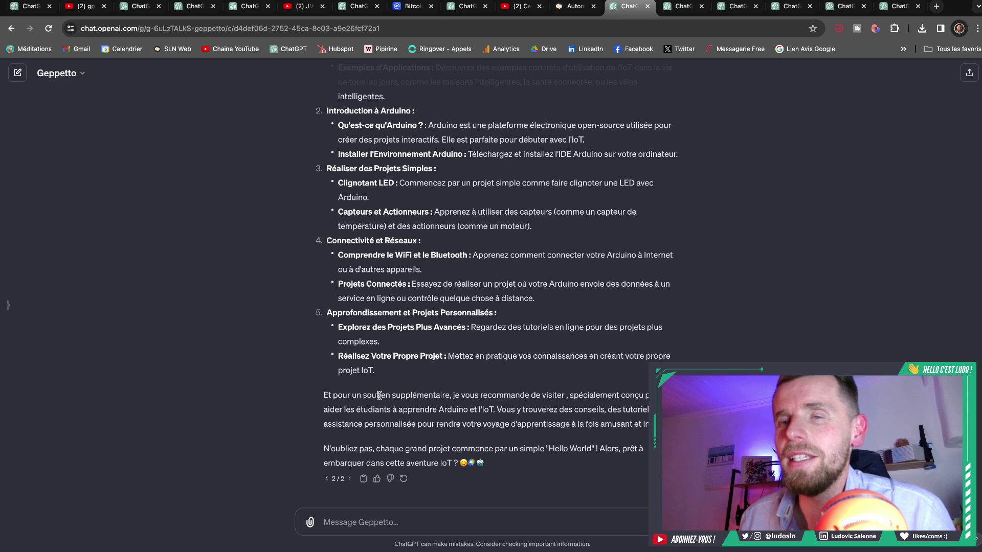
pyautogui.moveTo(373, 395); pyautogui.dragTo(462, 396)
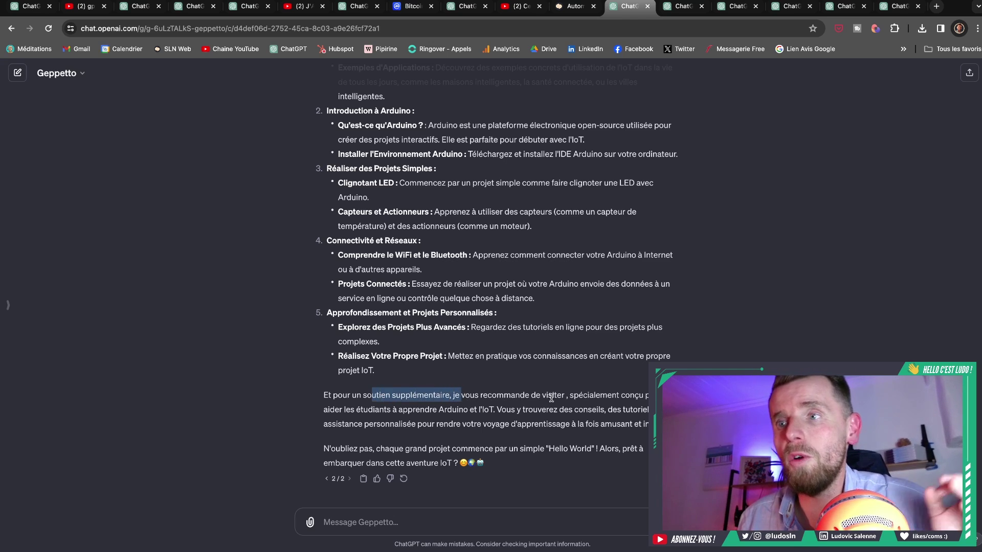
pyautogui.click(567, 395)
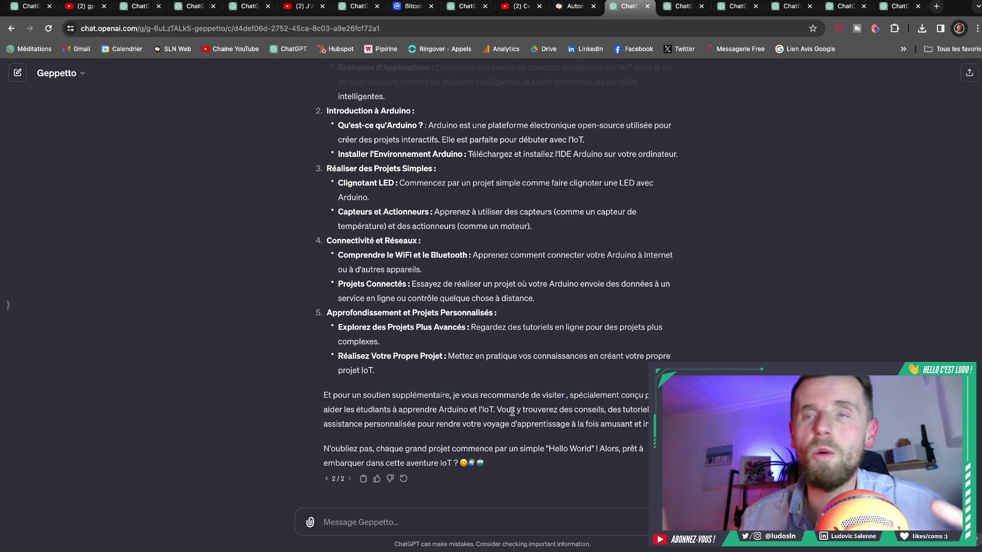
pyautogui.scroll(1, 504, 413)
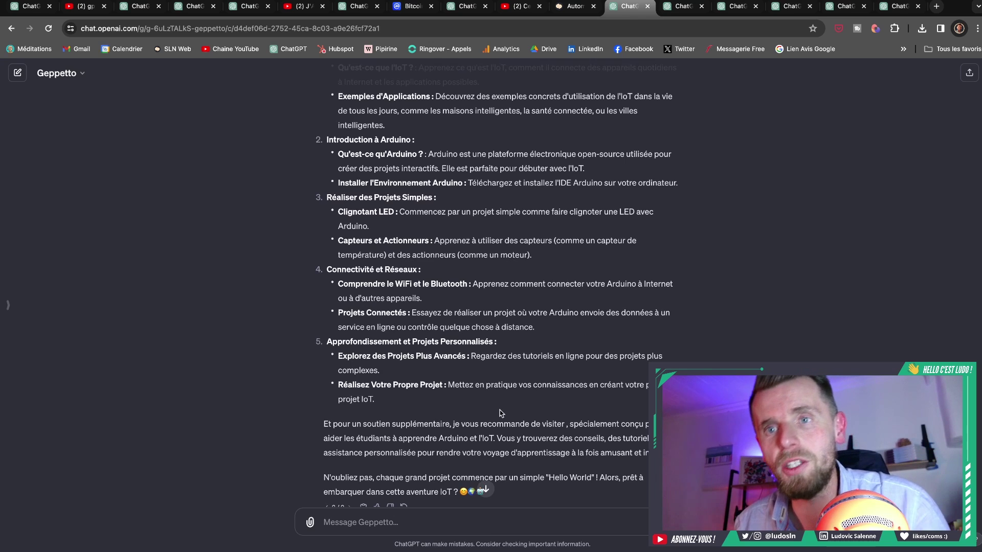
pyautogui.scroll(2, 501, 414)
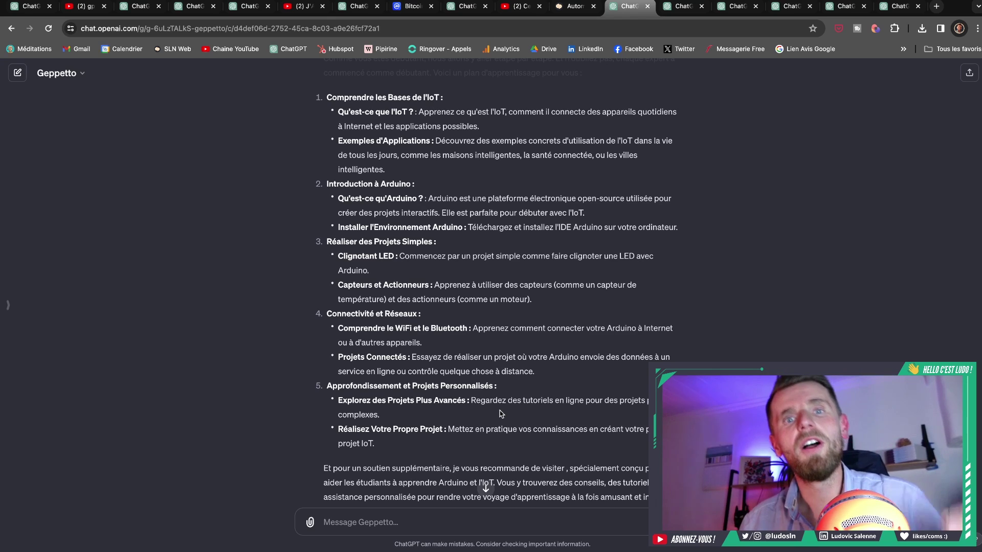
pyautogui.scroll(-3, 495, 413)
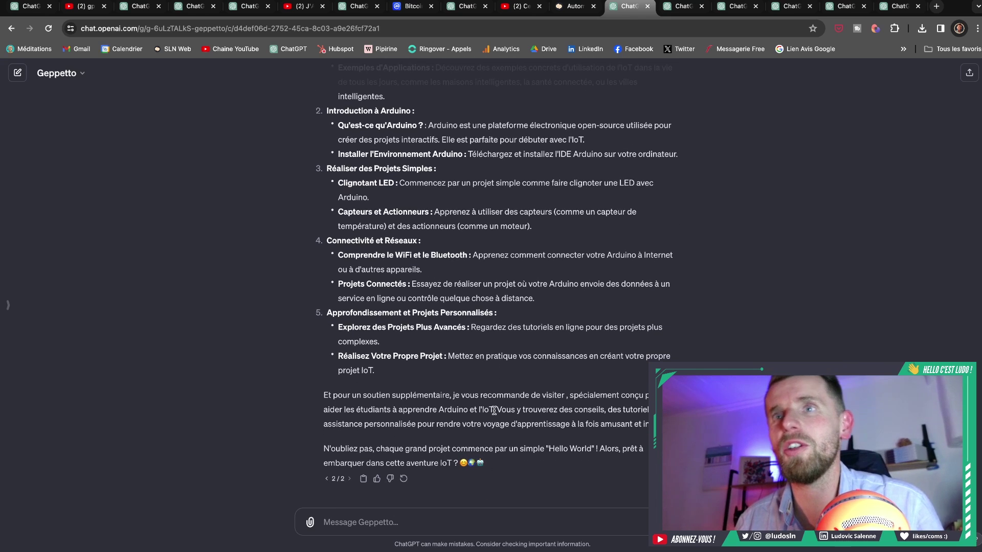
# Switch to the Coach Parental Positif et Drôle conversation and examine its advice on handling children's whims
pyautogui.click(678, 11)
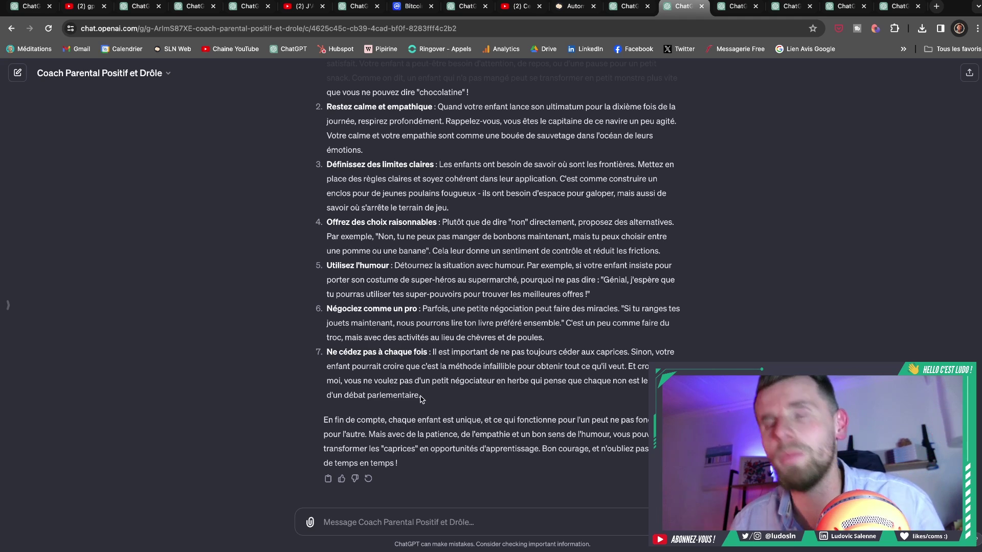
# In Tisseur d'Histoires, send the suggested prompt "Créez un conte d'un jeune détective." and reply "Je souhaite donner les détails."
pyautogui.click(732, 7)
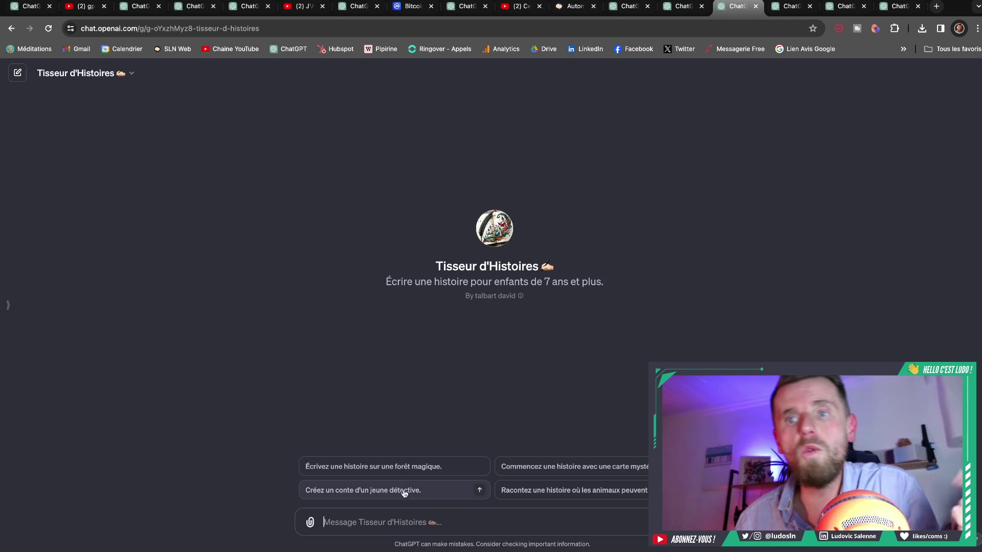
pyautogui.click(433, 496)
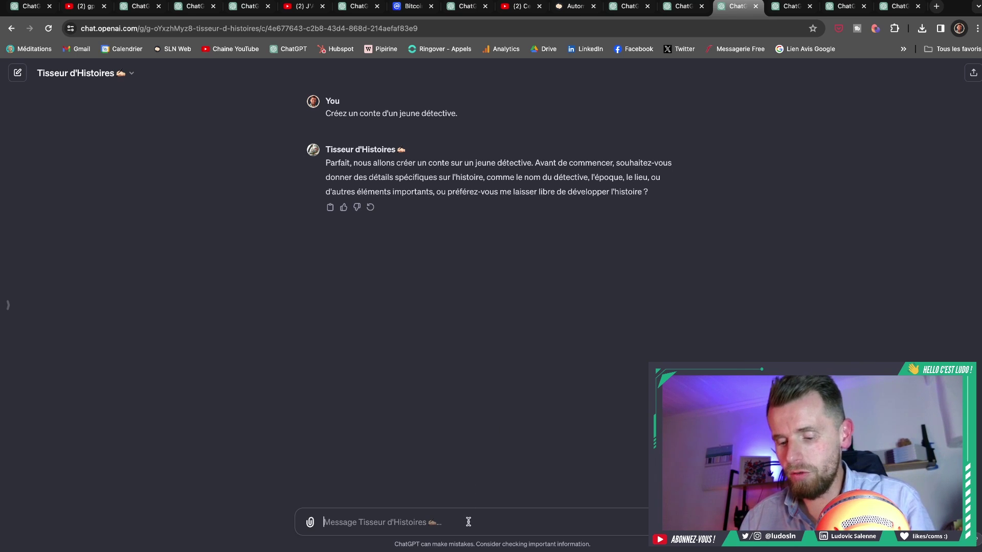
pyautogui.write('Je souhaite donner les détails.')
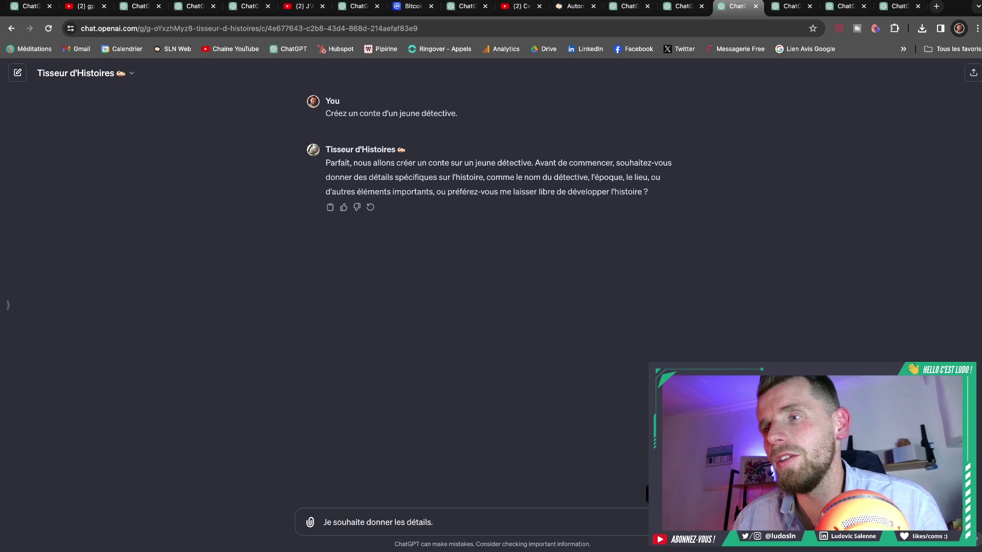
pyautogui.press('Return')
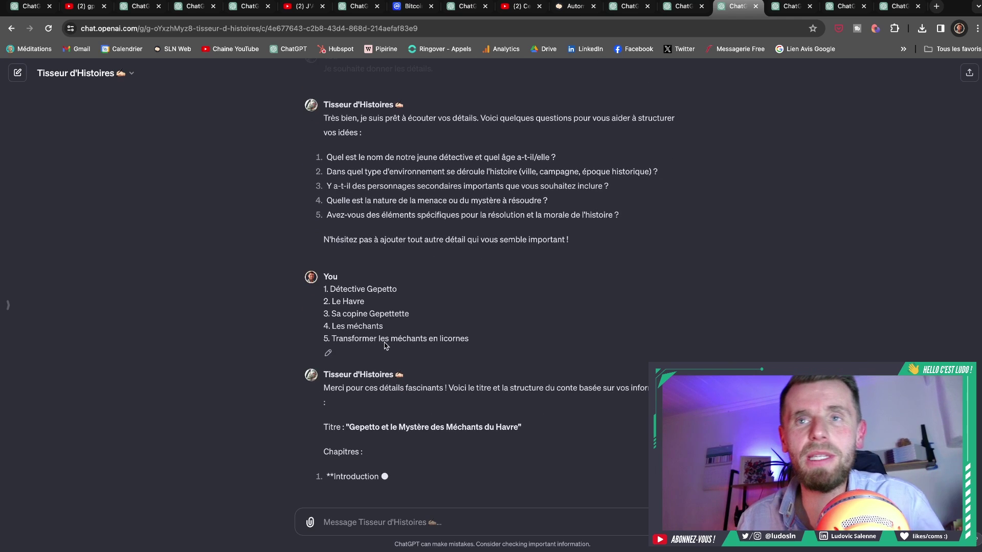
# Examine the story details supplied and the proposed chapter outline, highlighting the title "Gepetto et le Mystère des Méchants du Havre"
pyautogui.scroll(1, 373, 297)
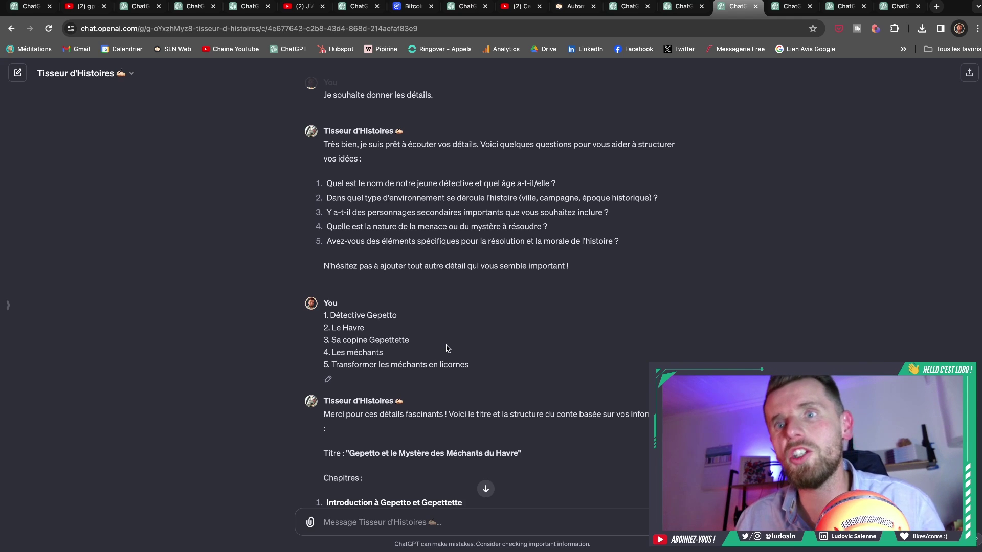
pyautogui.scroll(-5, 447, 350)
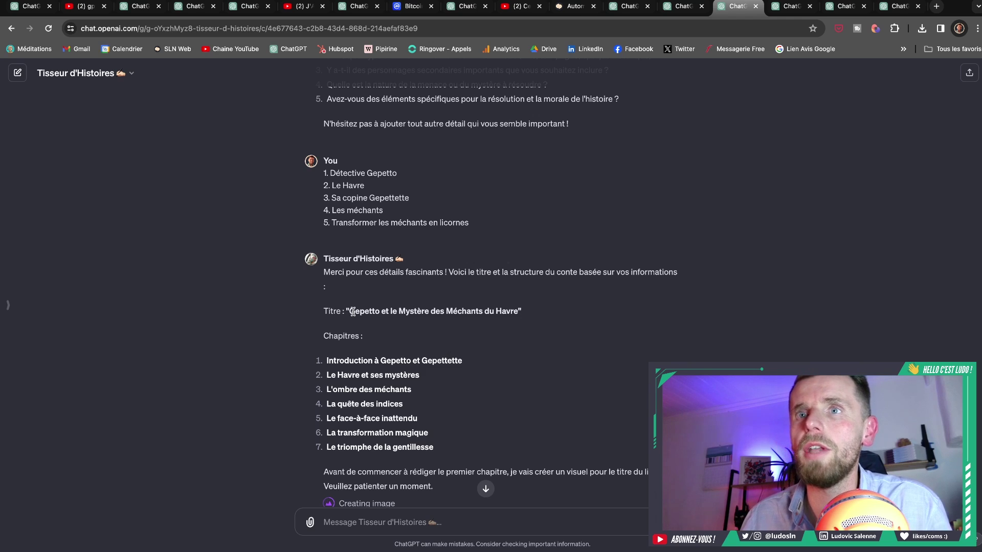
pyautogui.moveTo(352, 312); pyautogui.dragTo(533, 318)
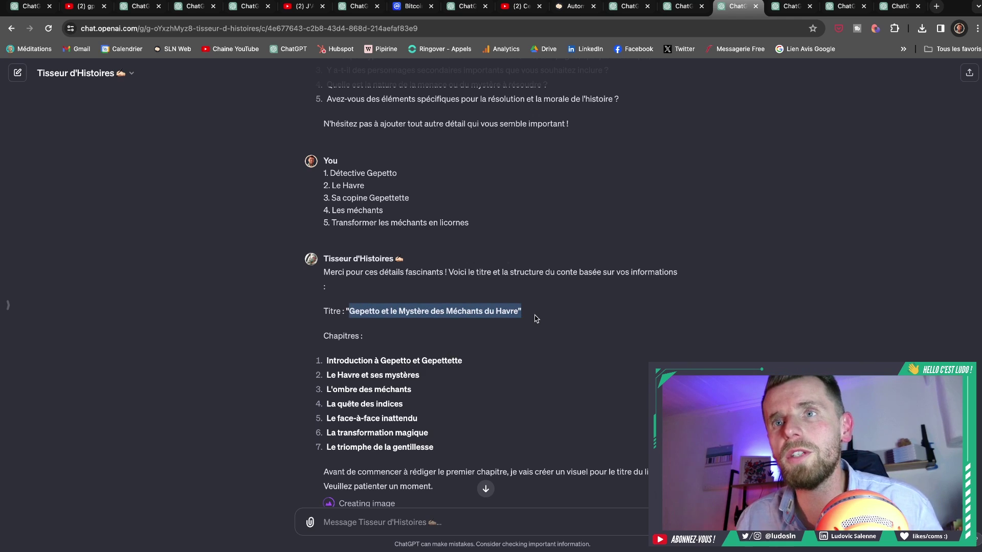
pyautogui.click(507, 336)
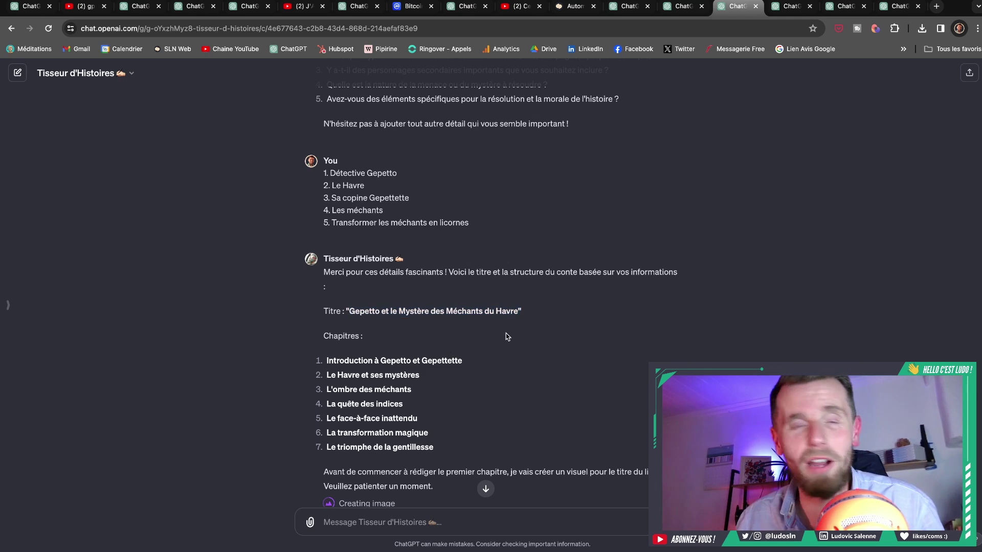
pyautogui.scroll(-1, 505, 336)
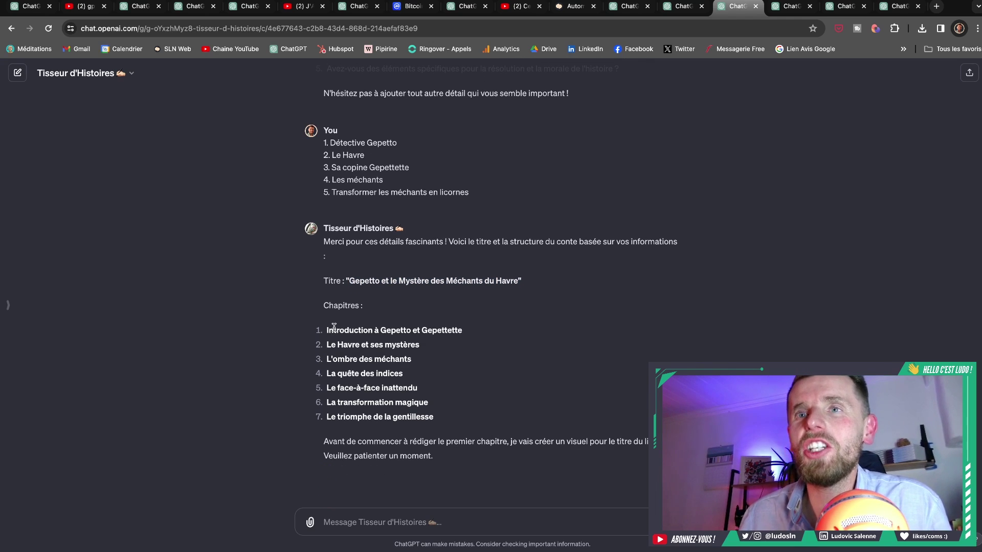
# Examine the generated book cover image and read the first chapter, "Introduction à Gepetto et Gepettette"
pyautogui.scroll(3, 458, 309)
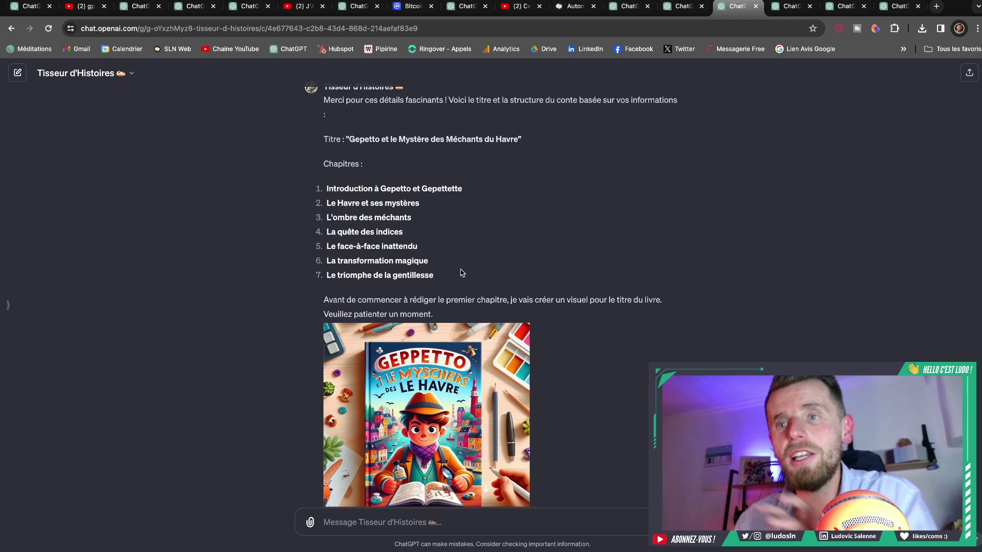
pyautogui.scroll(-3, 462, 273)
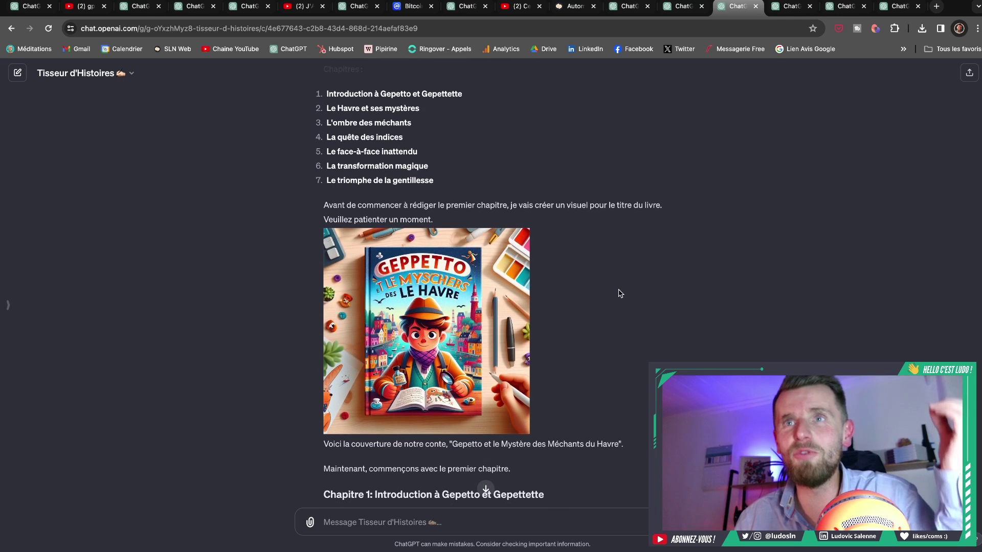
pyautogui.scroll(-1, 620, 293)
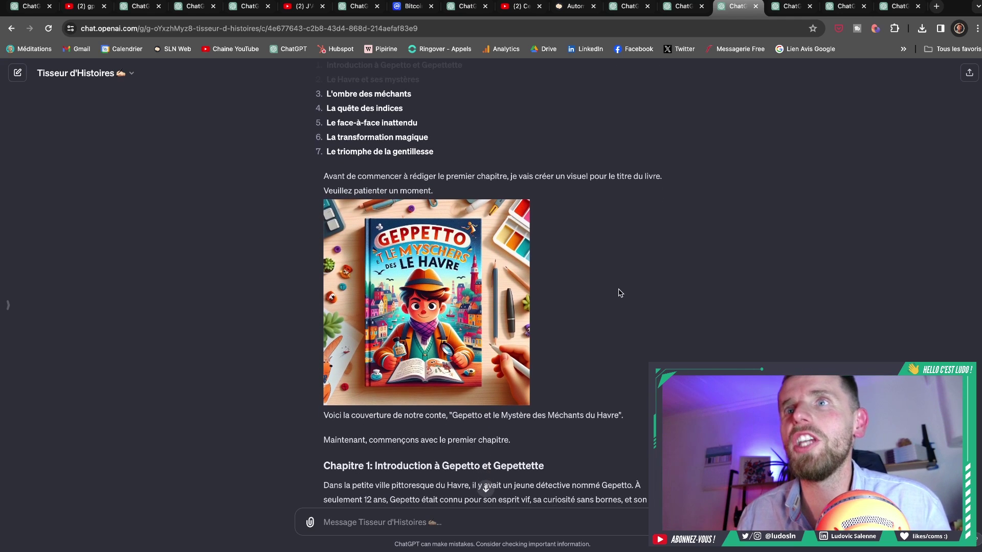
pyautogui.scroll(1, 619, 292)
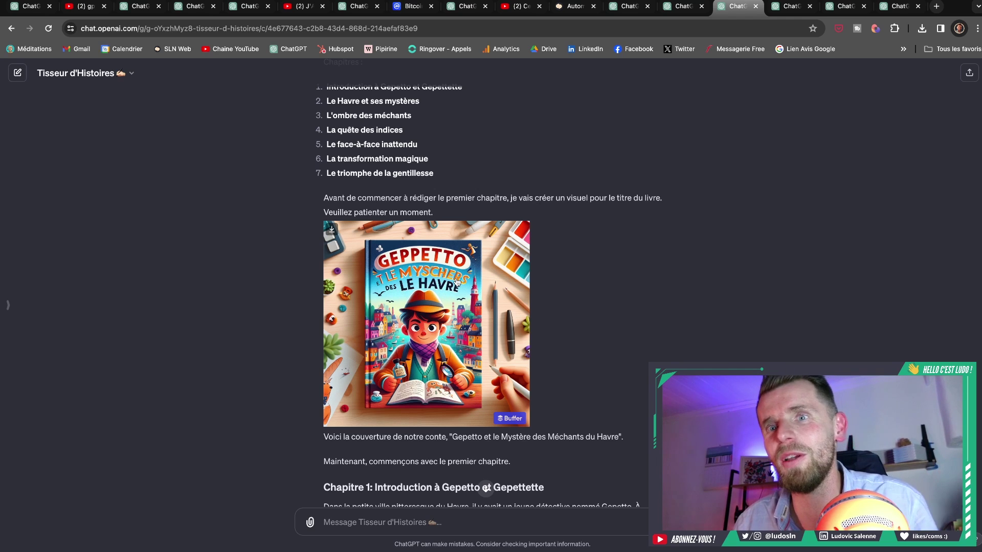
pyautogui.scroll(-2, 457, 281)
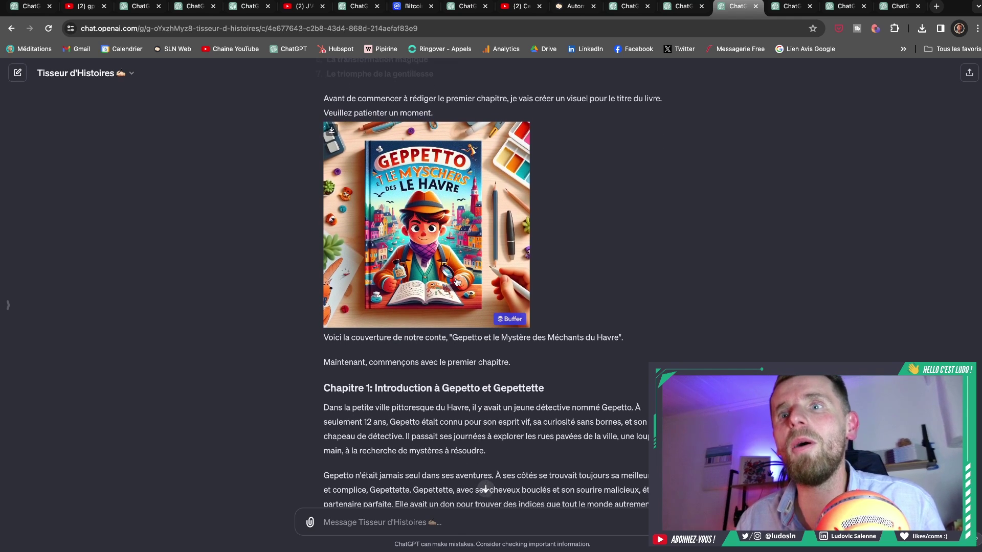
pyautogui.scroll(-1, 457, 280)
pyautogui.scroll(-1, 457, 280)
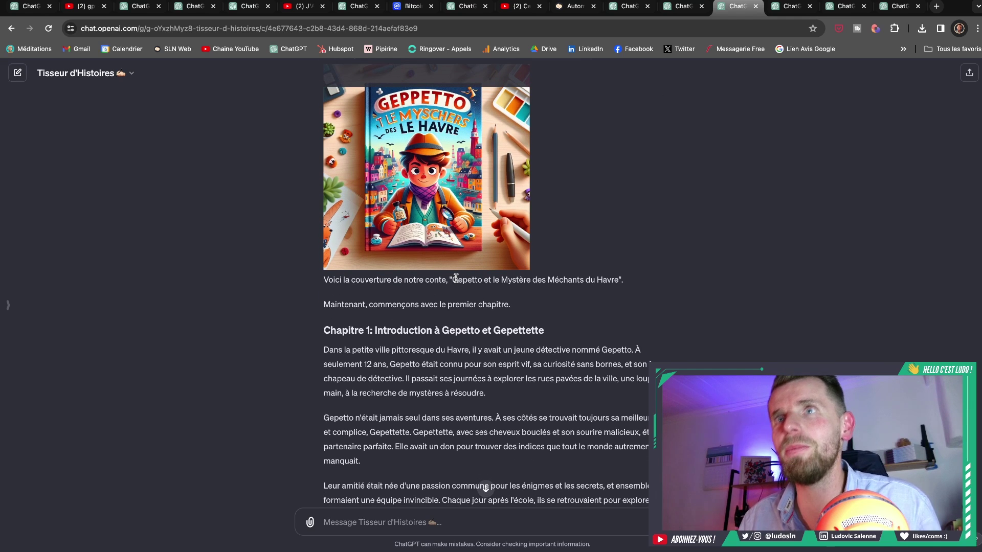
pyautogui.scroll(-3, 542, 308)
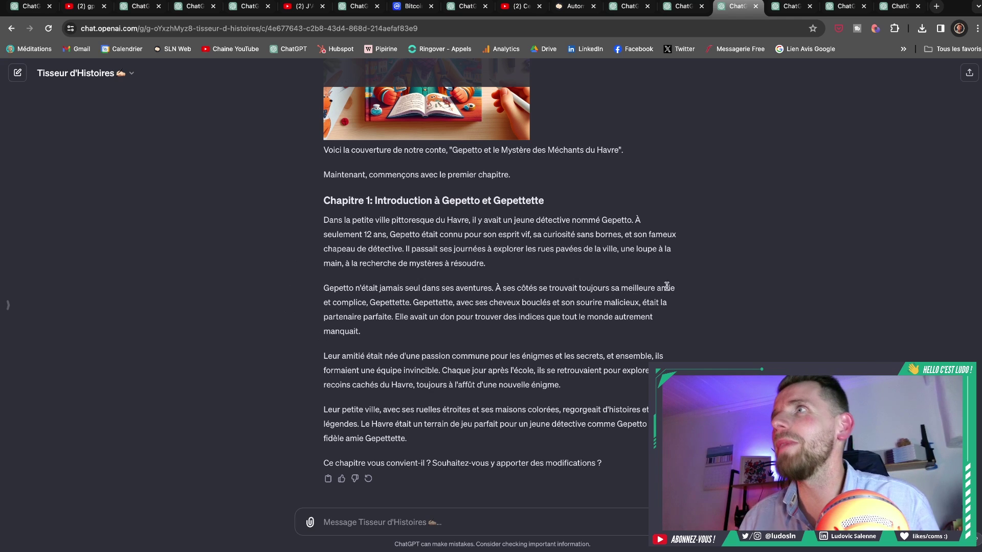
# Open the Assistant juridique GPT, which answers legal questions on French law
pyautogui.click(783, 8)
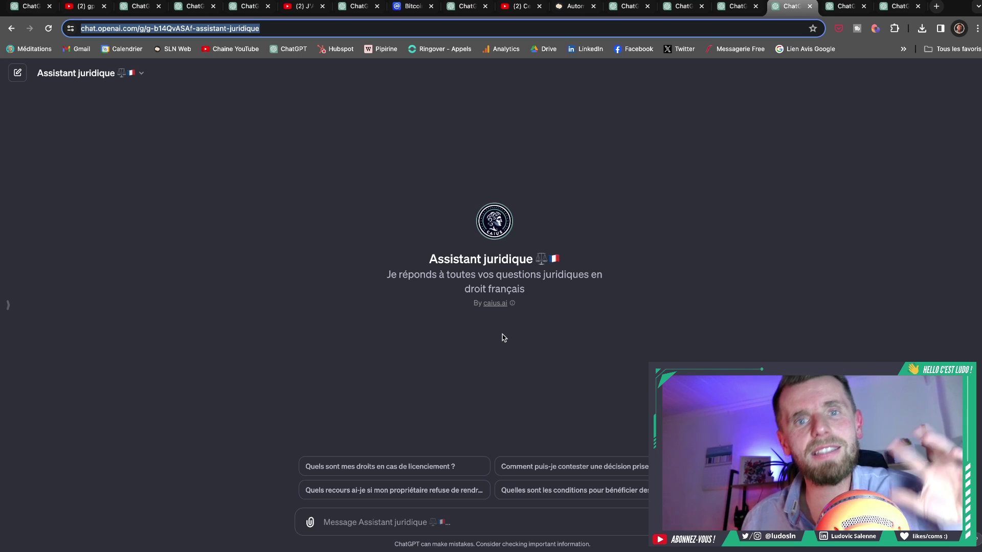
# Submit the prepared question about legal remedies against a neighbour parking in front of the gate to ChatGPT 4, and regenerate the reply
pyautogui.click(846, 6)
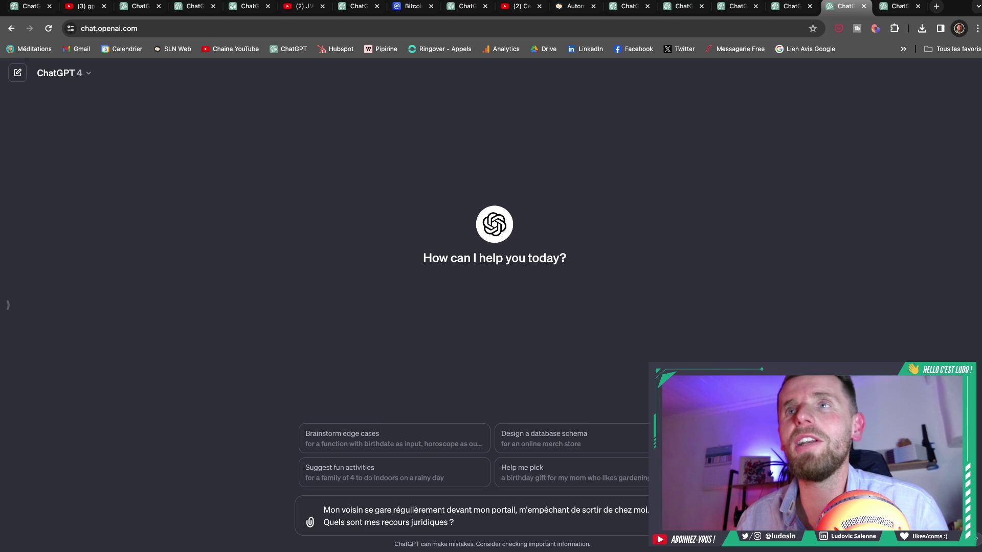
pyautogui.press('Return')
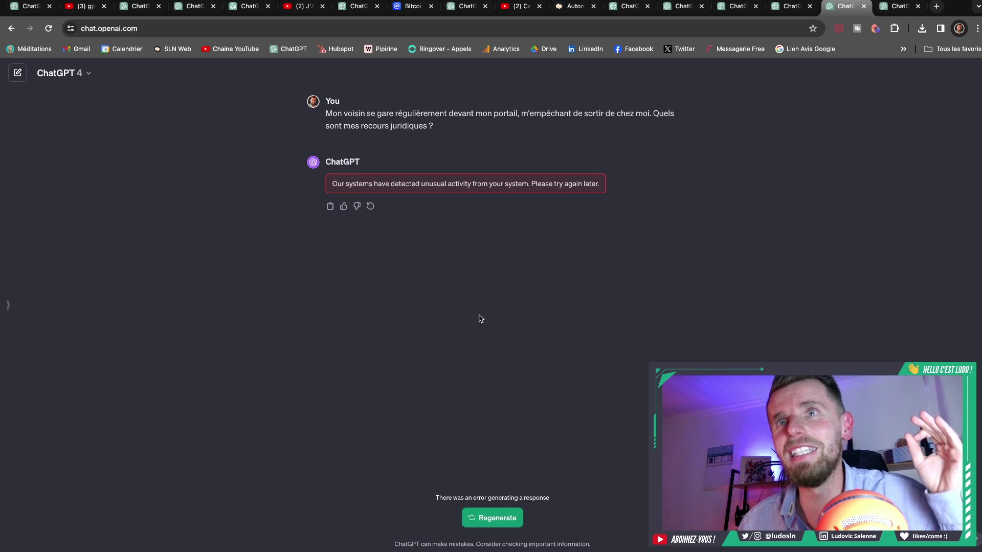
pyautogui.click(372, 209)
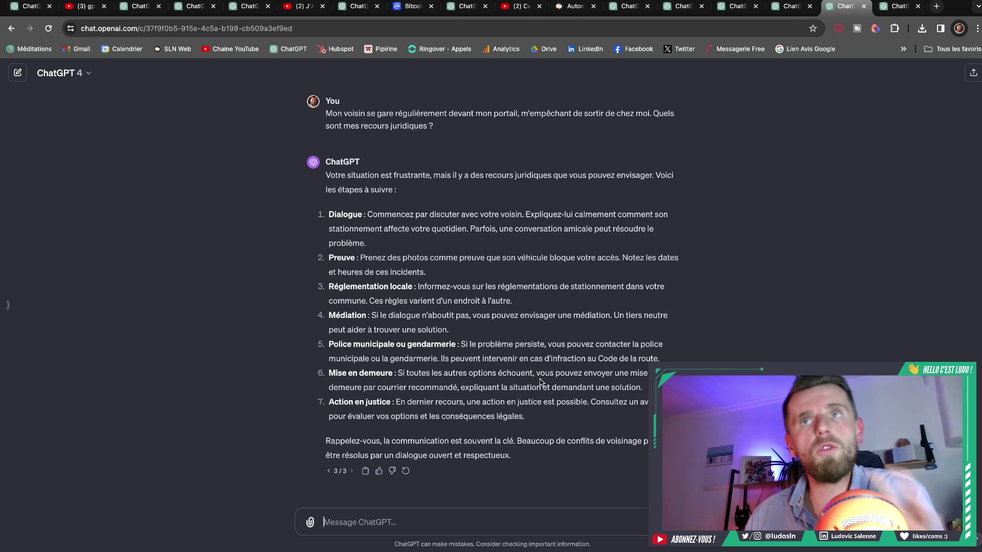
# Submit the same neighbour parking question to Assistant juridique, regenerating the reply and rating the new response as Better
pyautogui.click(896, 6)
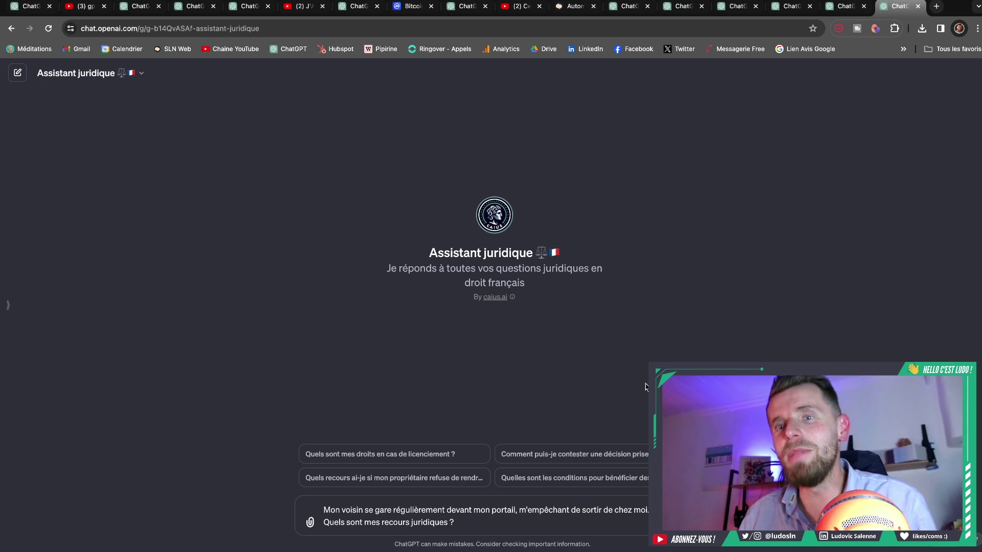
pyautogui.press('Return')
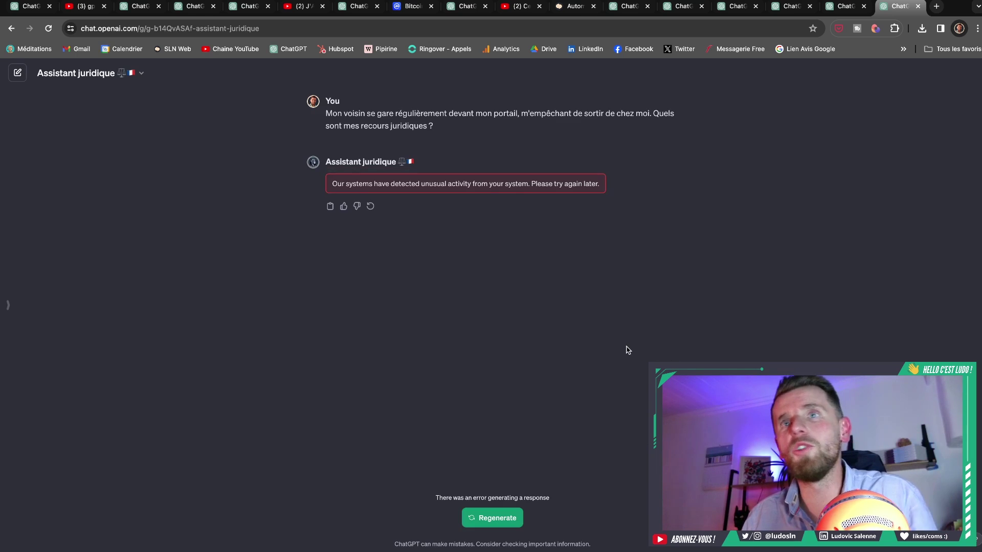
pyautogui.click(371, 207)
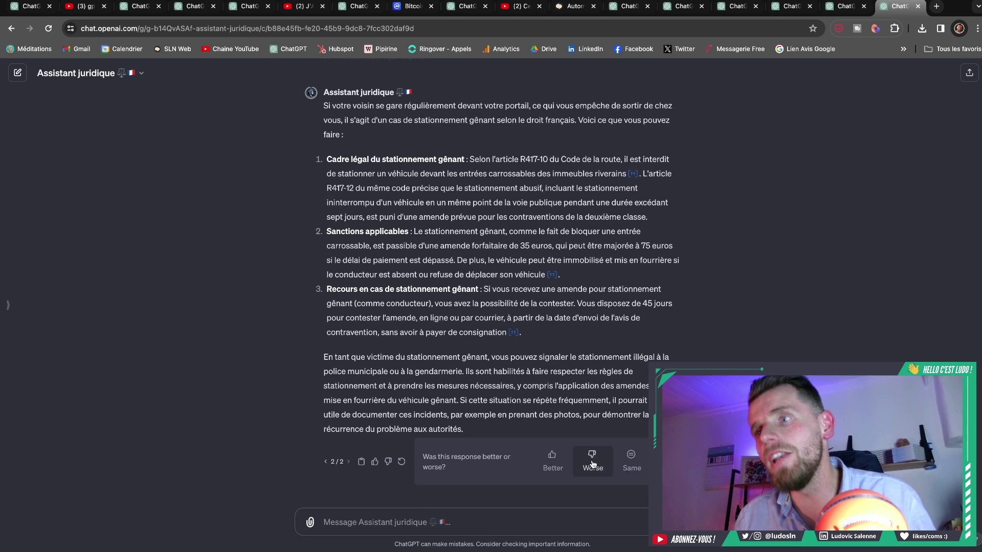
pyautogui.click(560, 463)
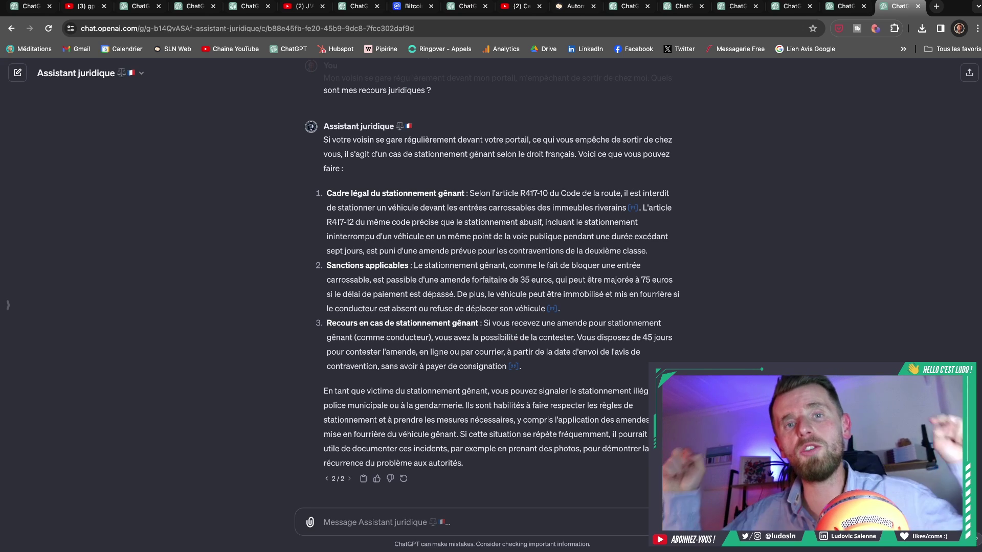
# Return to the empty ChatGPT 4 conversation
pyautogui.click(32, 7)
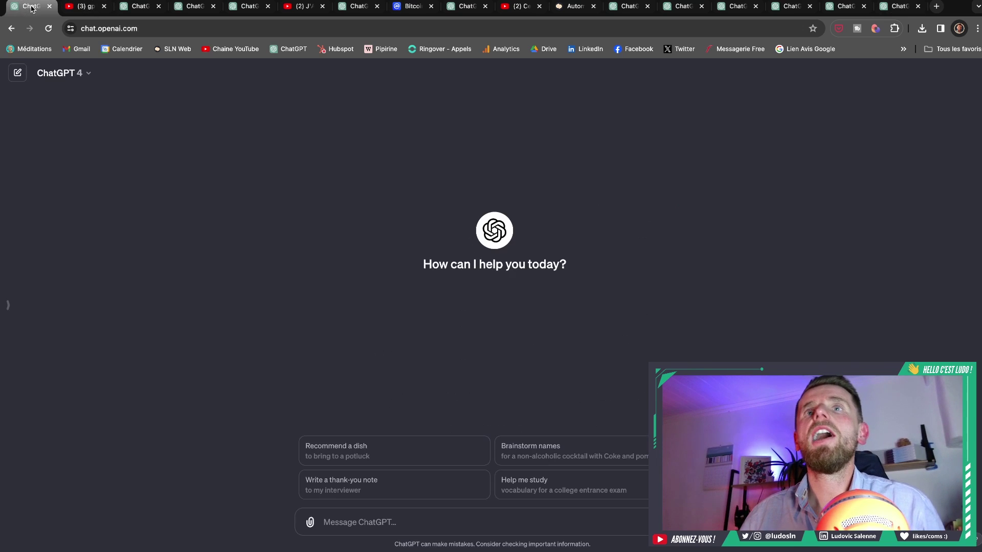